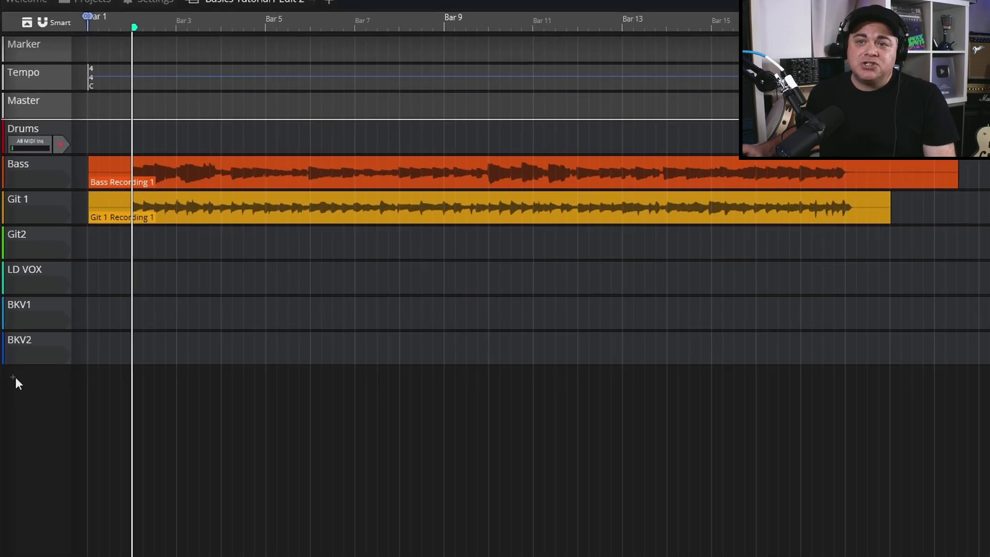
Step: Add a new track below BKV2 and rename it Synth
click(11, 298)
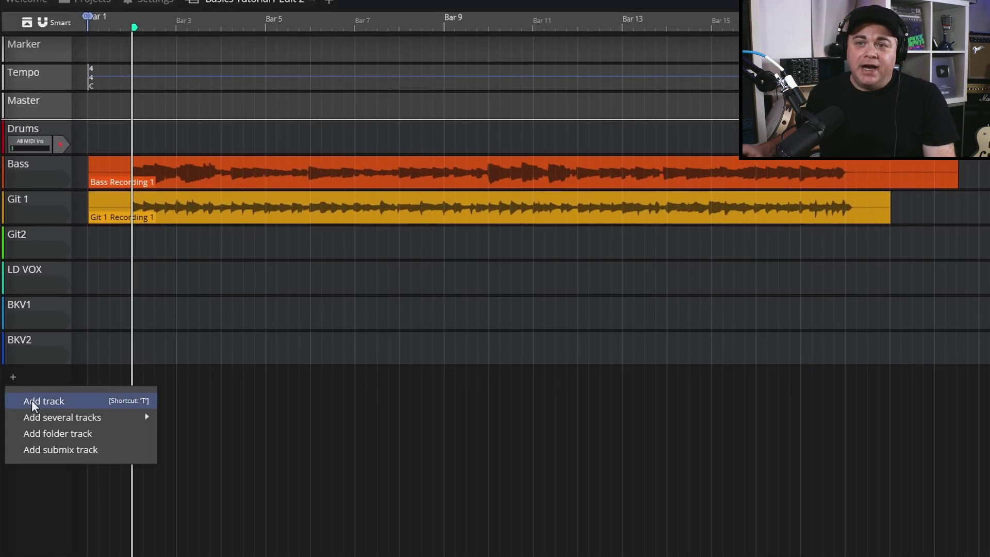
click(32, 401)
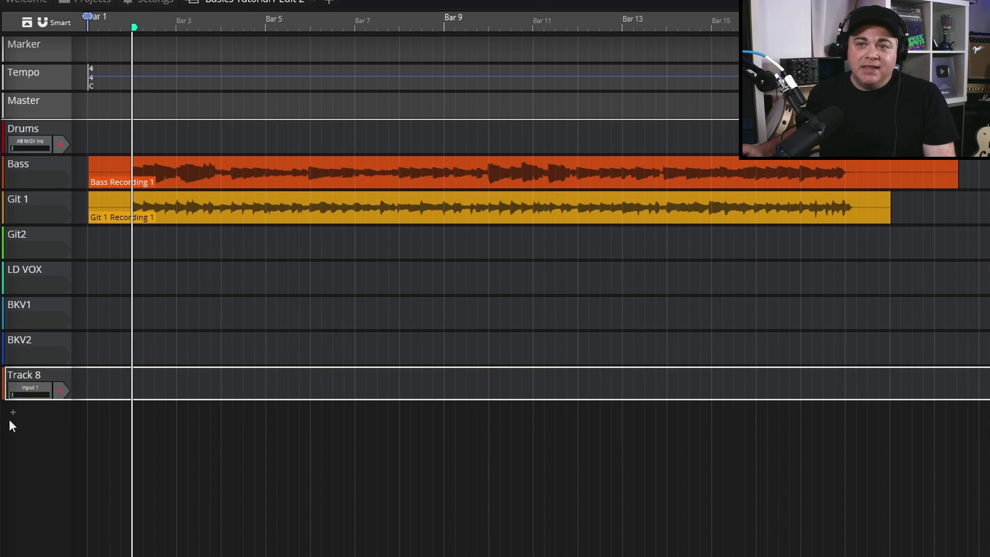
right_click(30, 375)
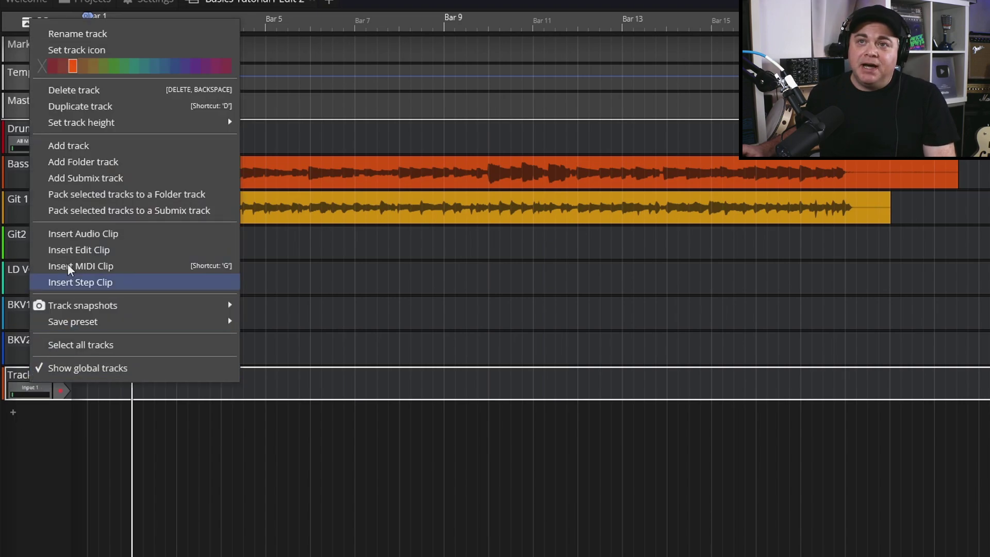
click(75, 37)
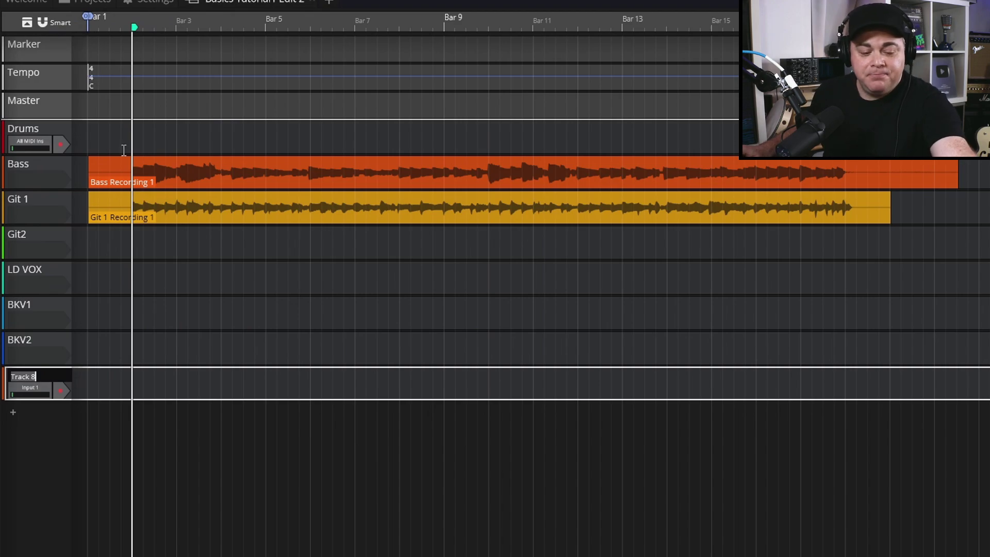
text(Sy)
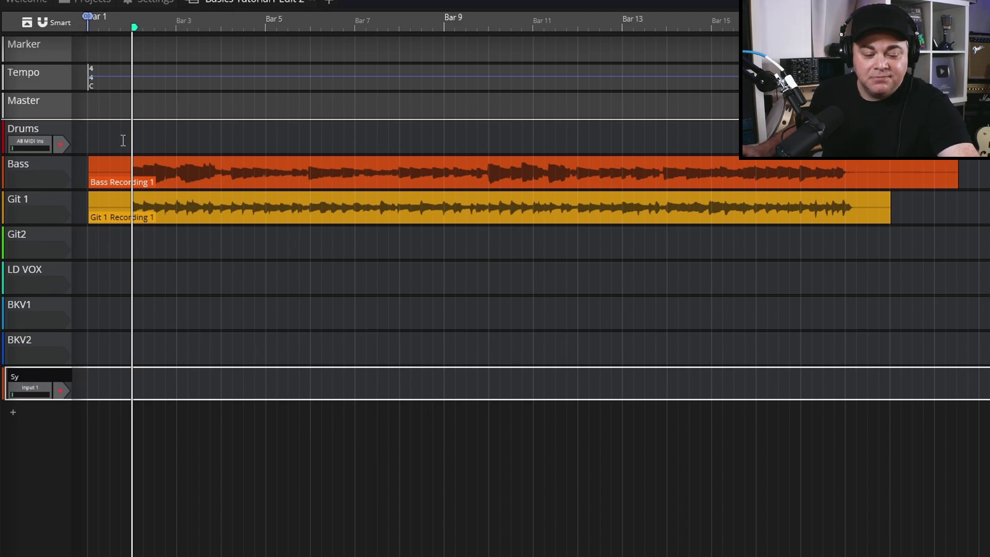
text(nth)
key(Return)
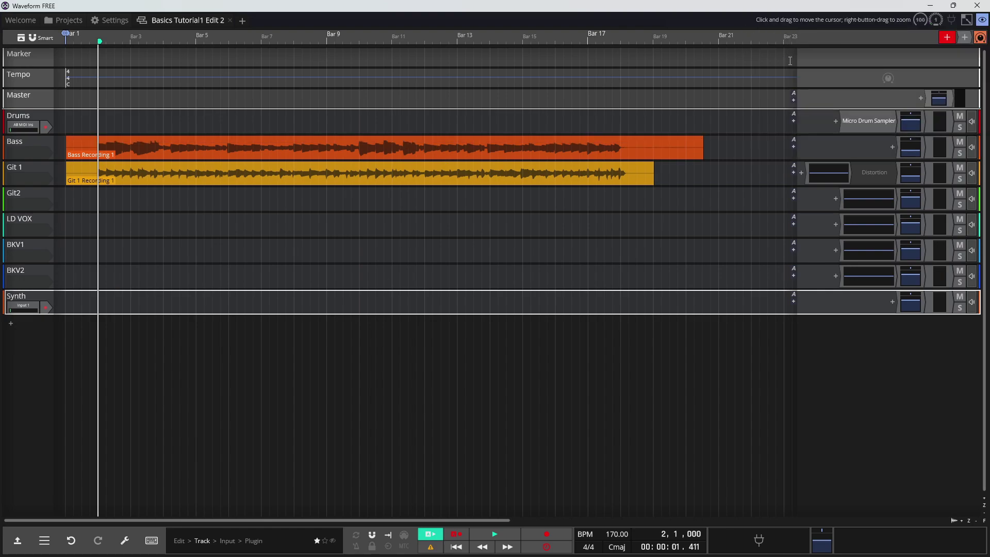
Step: Insert an empty MIDI clip at bar 2 on the Synth track and expand the track's height
drag(947, 38, 101, 309)
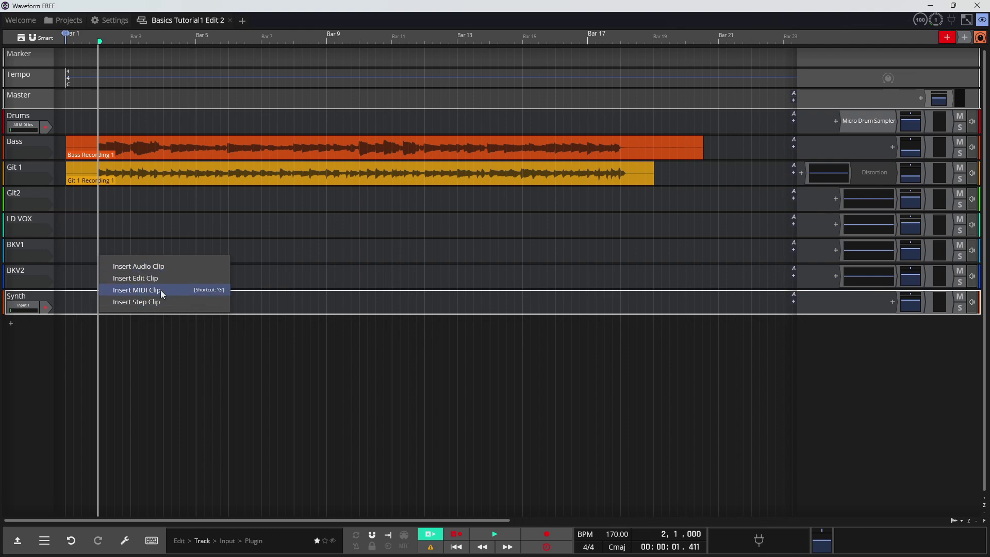
click(131, 289)
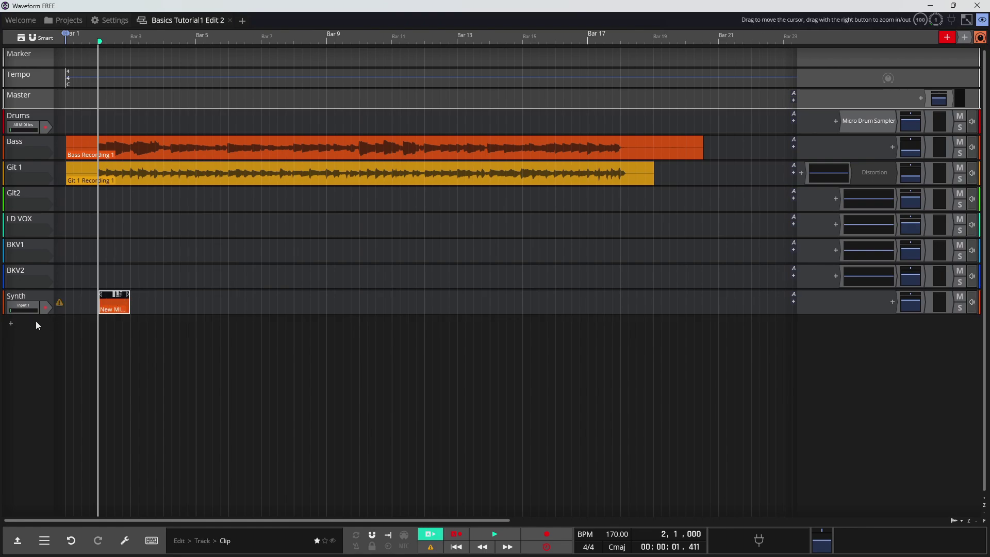
click(37, 292)
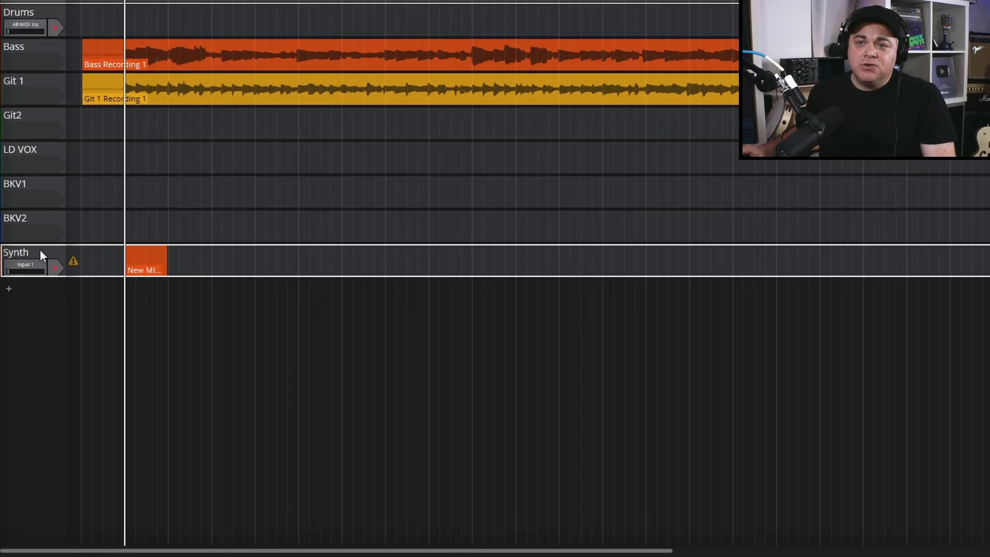
double_click(39, 251)
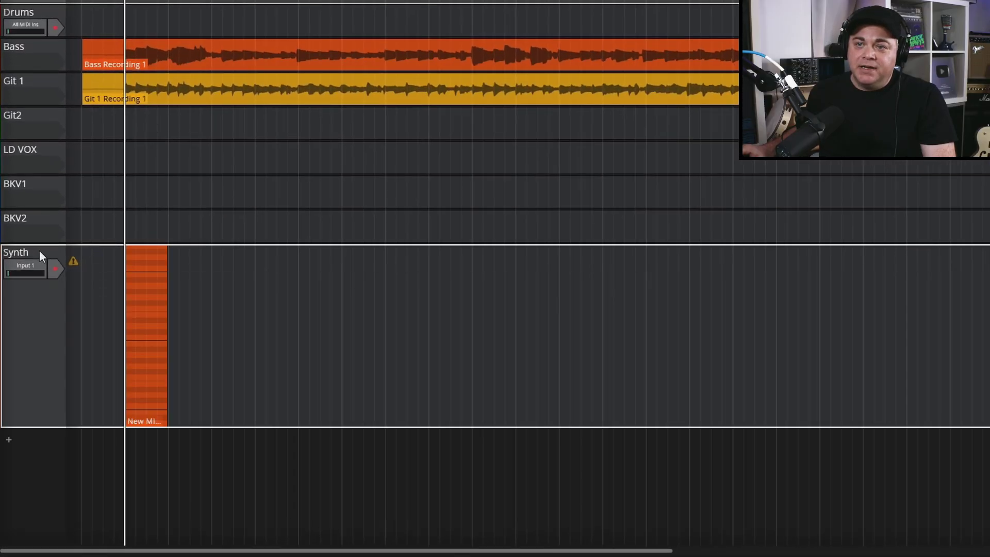
Step: Lengthen the Synth track's MIDI clip to two bars so that it ends at bar 4
click(163, 249)
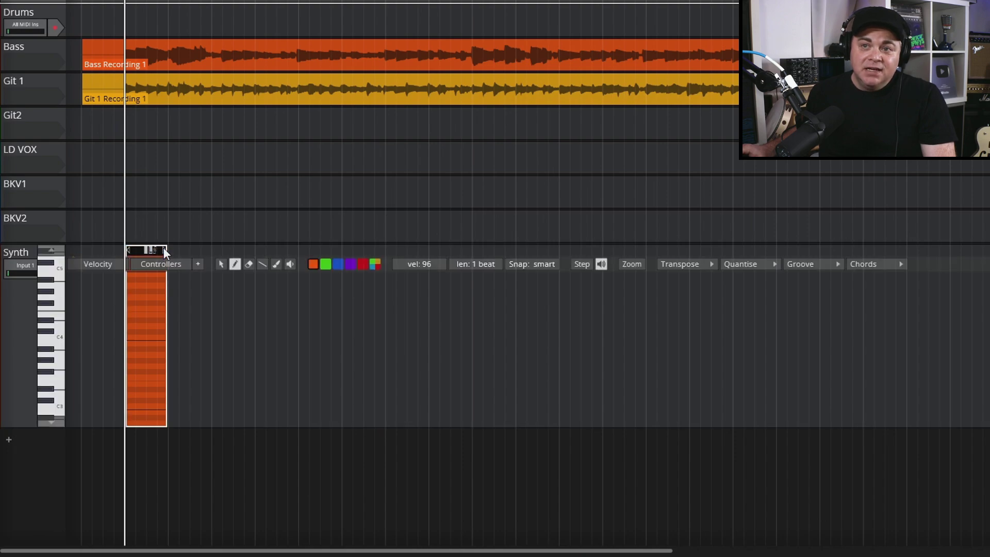
click(149, 249)
scroll(146, 239, up, 5)
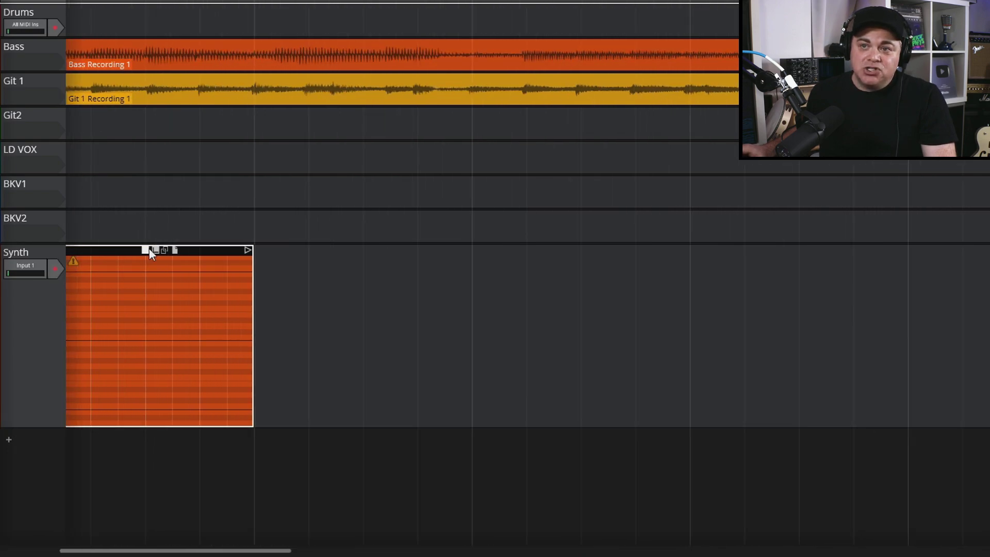
click(149, 250)
scroll(280, 259, up, 1)
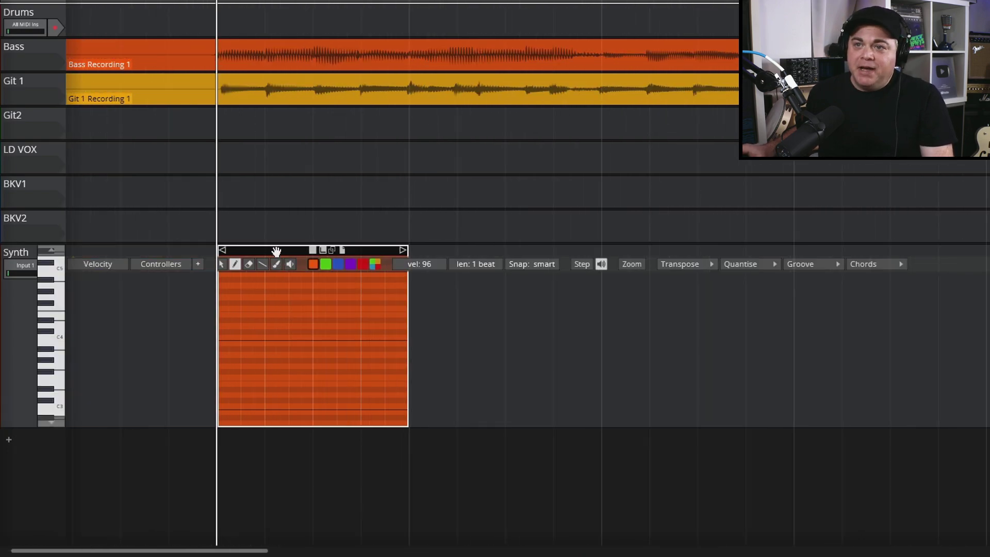
click(403, 251)
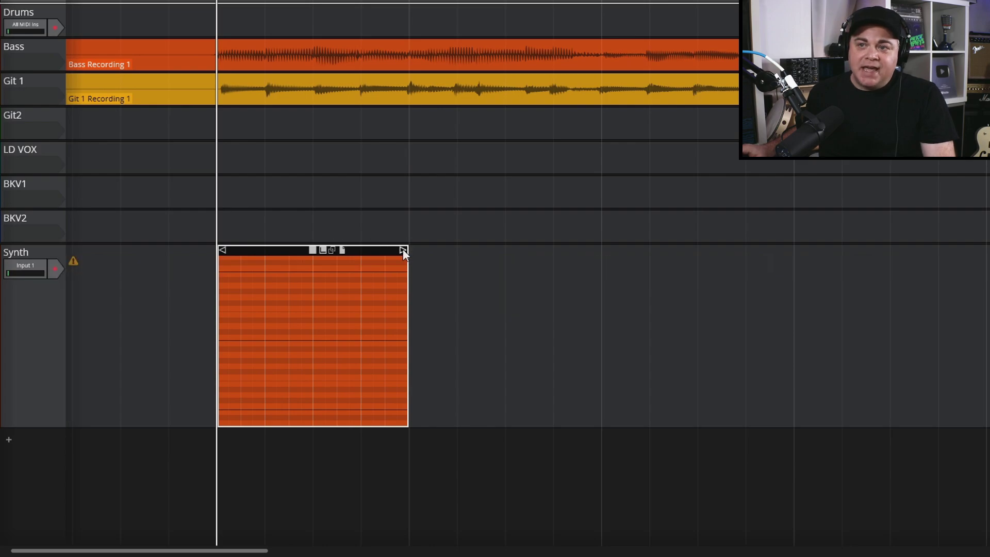
drag(403, 252, 595, 256)
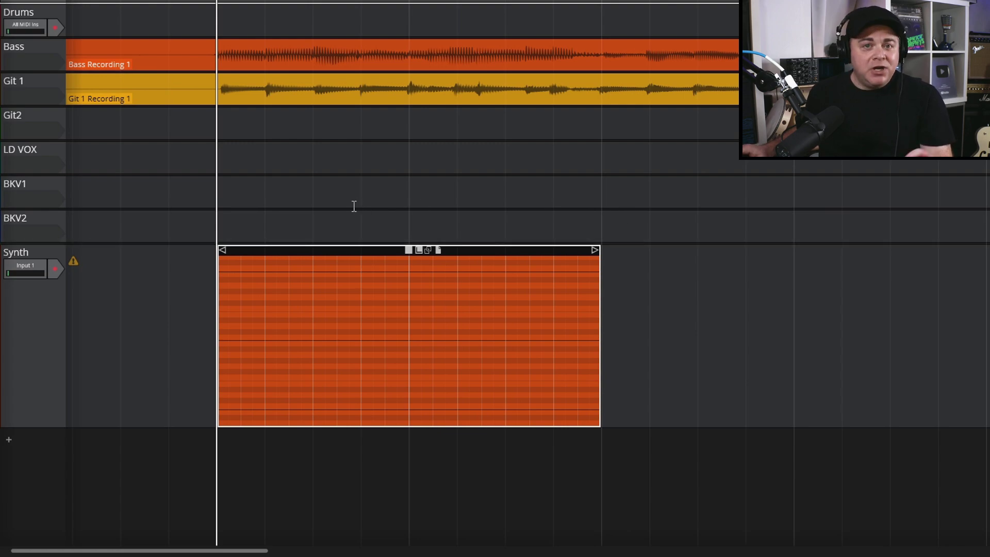
Step: Draw three one-beat notes of different pitches in the clip, at beats 2 and 4 of bar 2 and beat 2 of bar 3, and play them
double_click(268, 330)
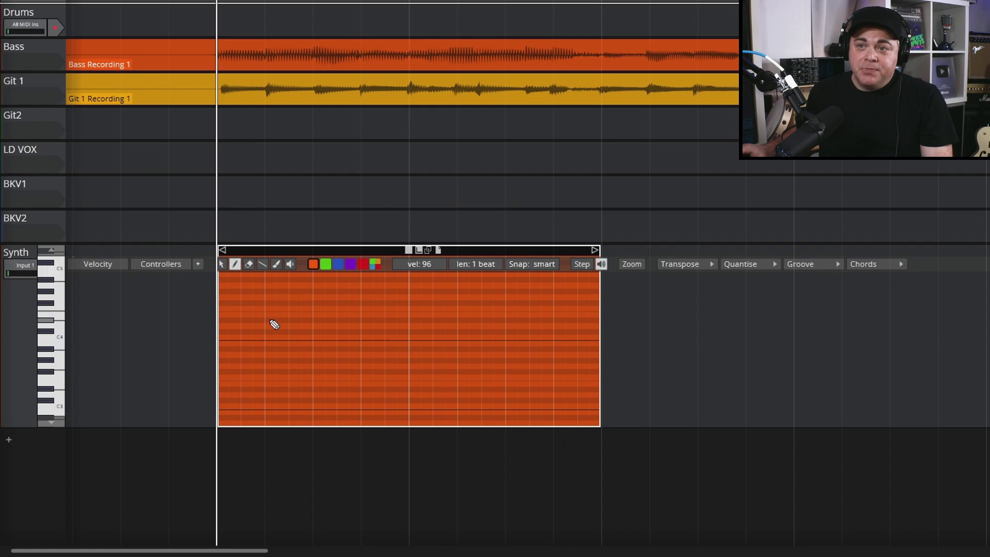
click(275, 324)
click(368, 332)
click(466, 298)
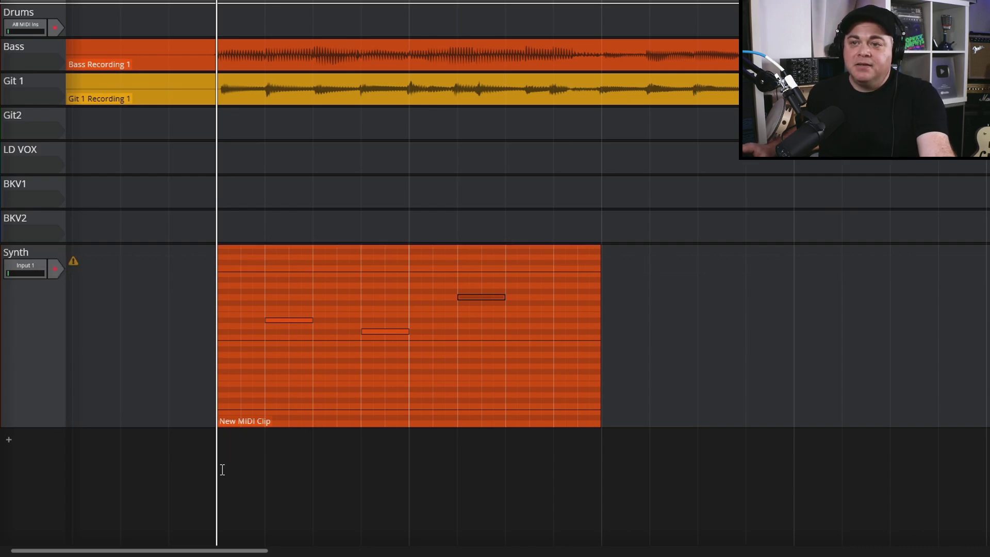
key(space)
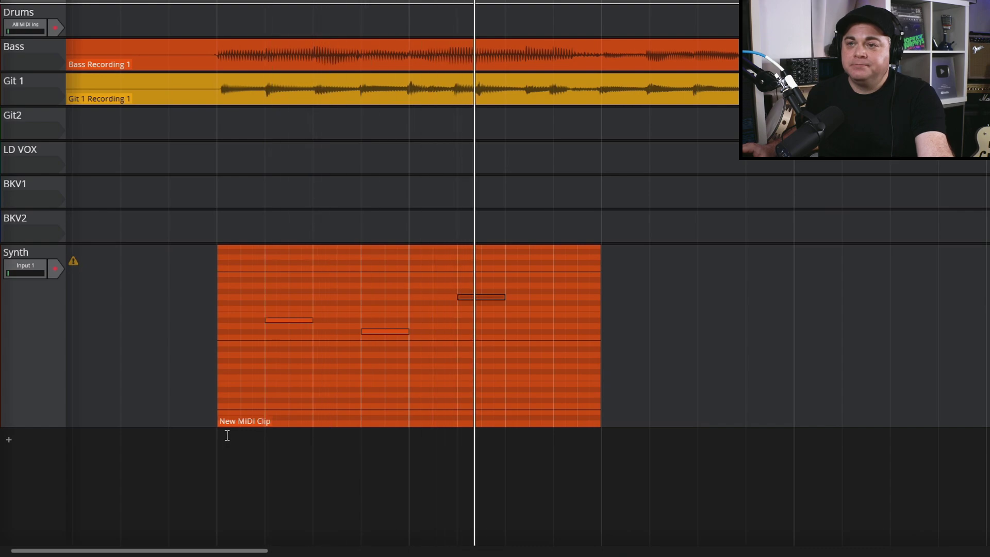
Step: Add Waveform's 4OSC instrument to the Synth track and move its window clear of the start of the MIDI clip
mouse_move(227, 413)
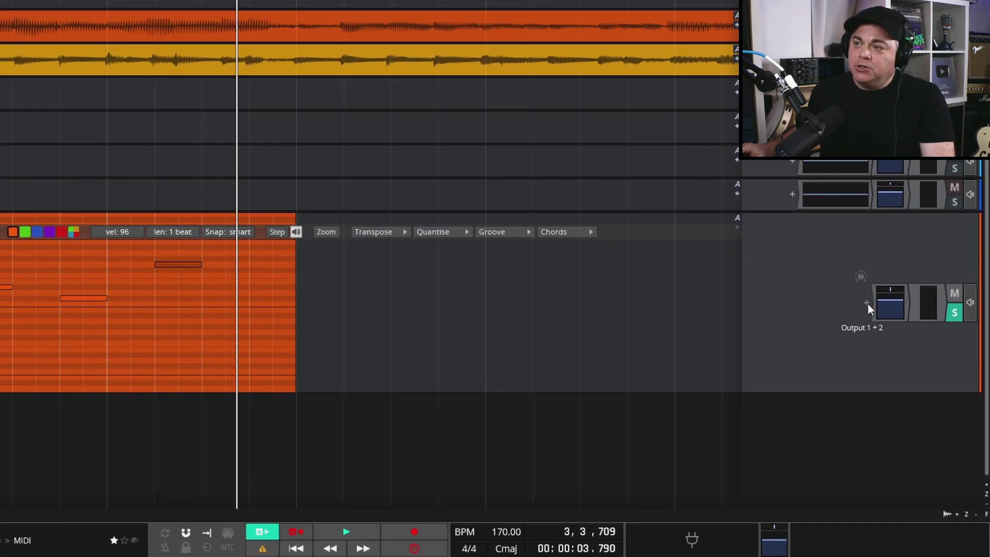
click(866, 302)
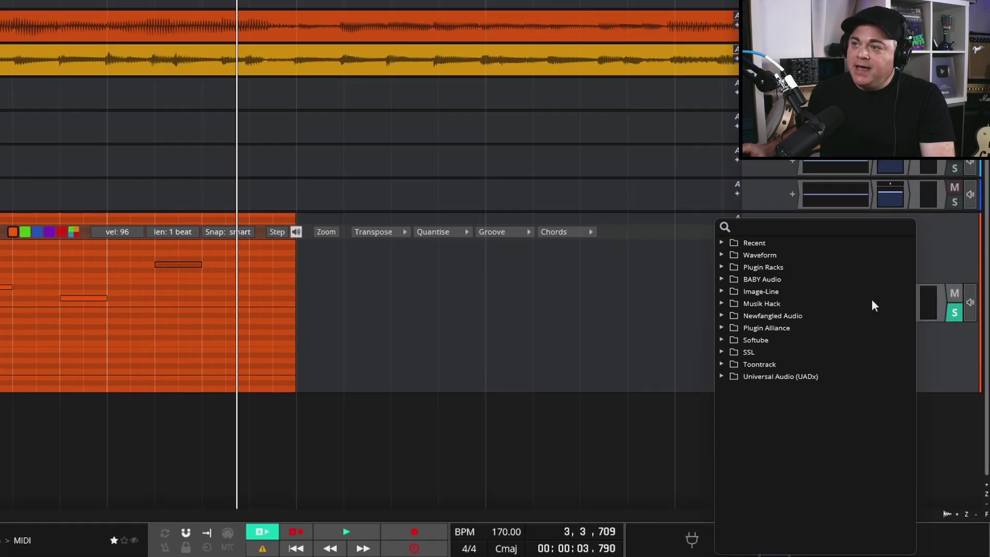
click(722, 254)
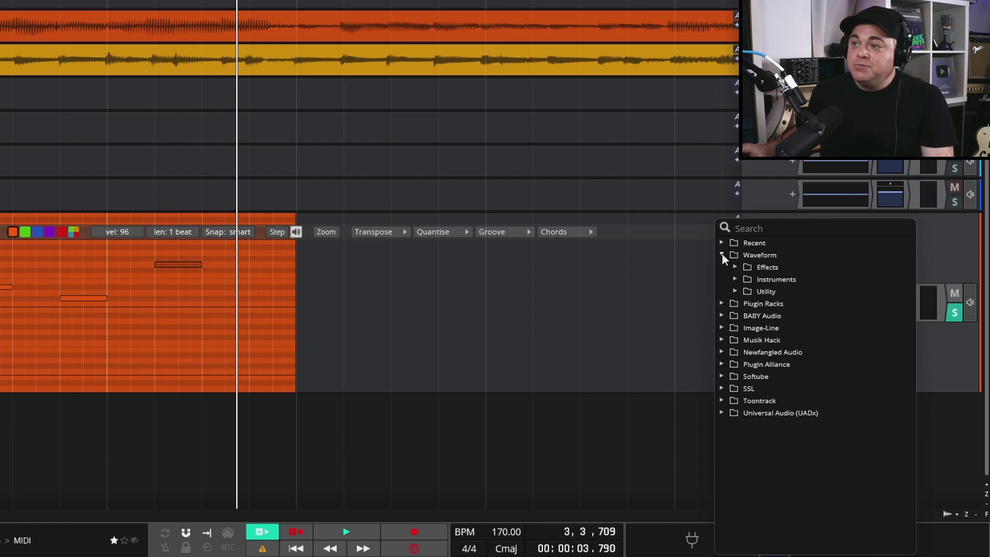
click(736, 278)
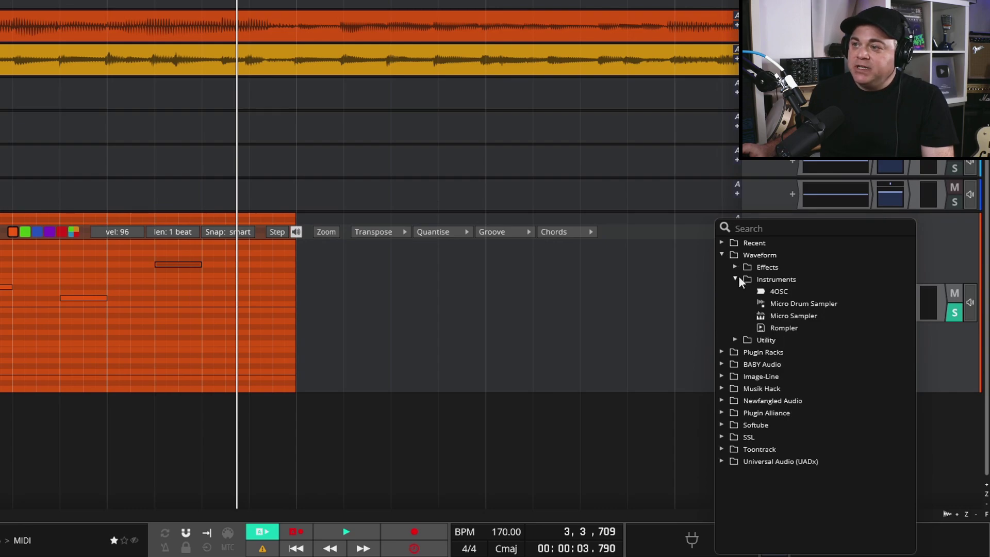
click(772, 291)
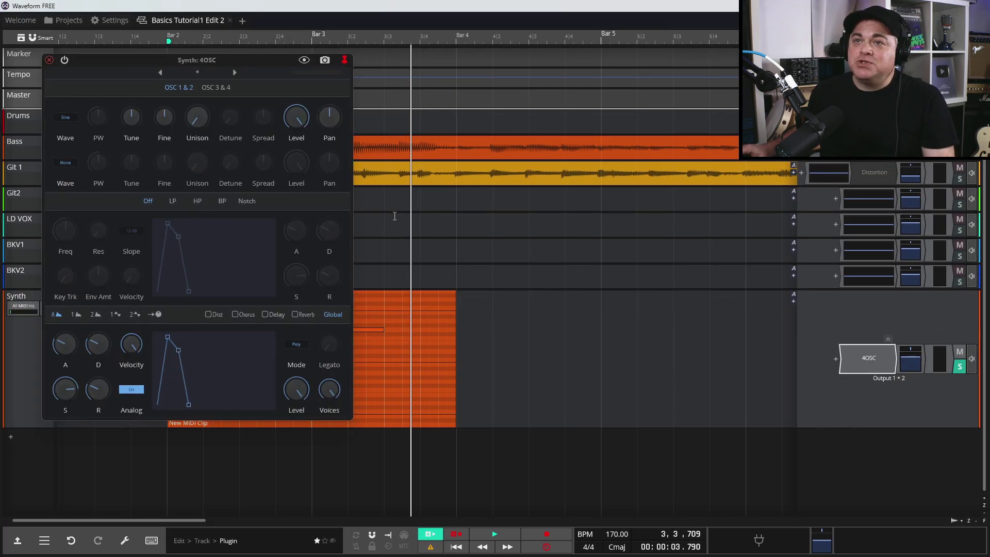
drag(268, 59, 515, 90)
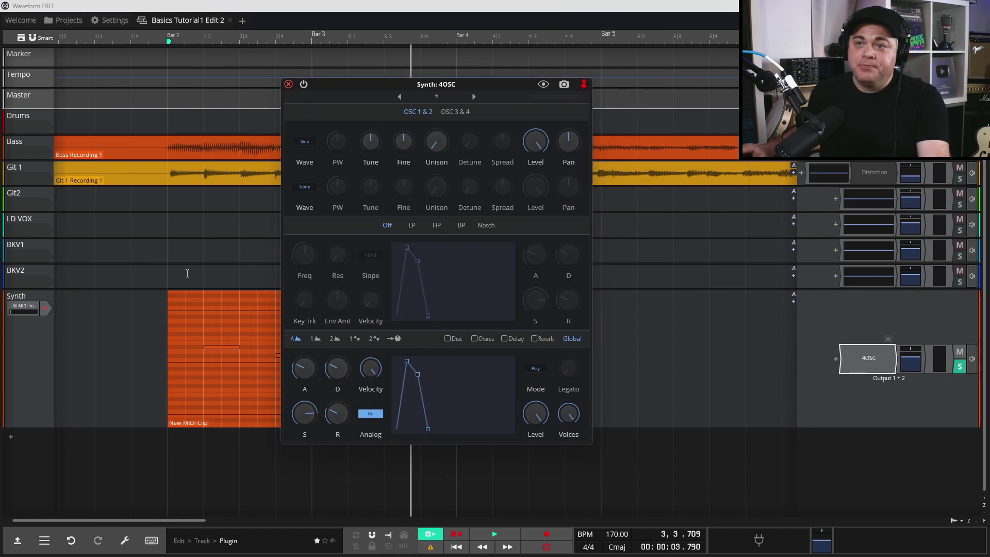
Step: Play the Synth clip from bar 2 to audition the default 4OSC sound, and stop playback
click(168, 278)
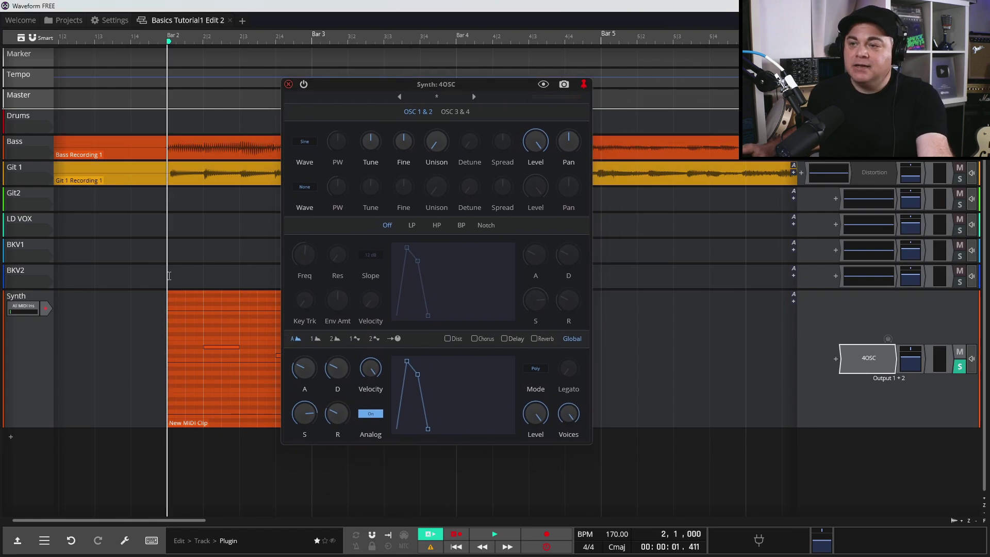
key(space)
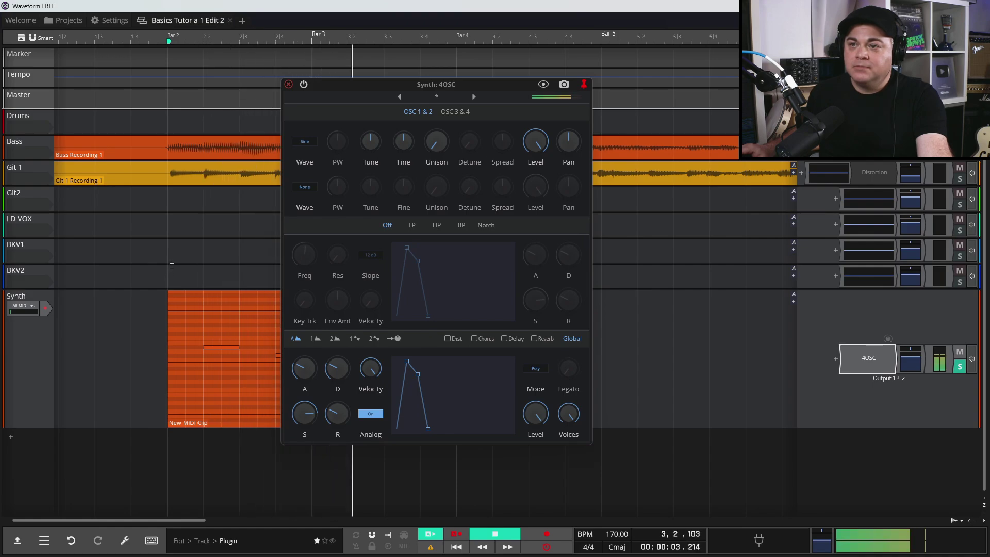
key(space)
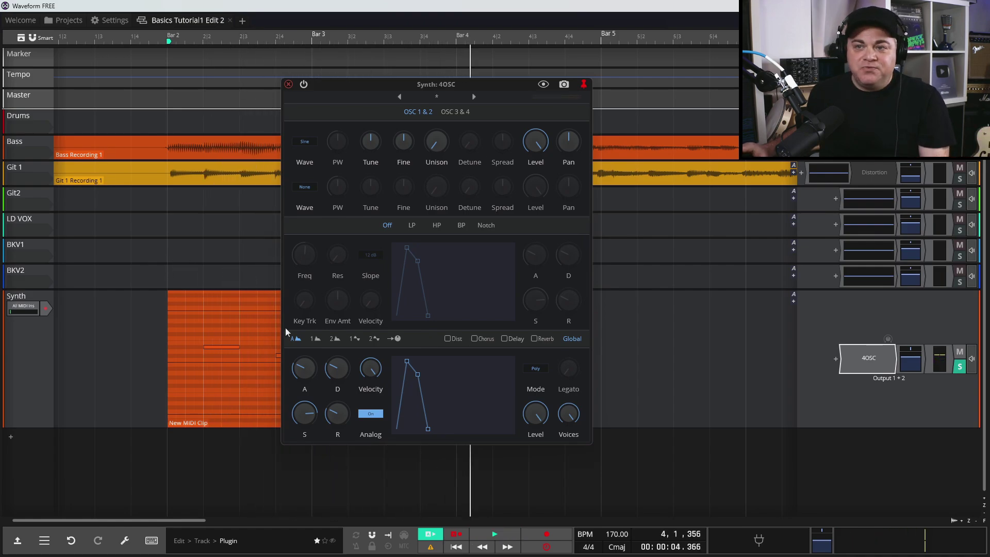
Step: Load the Flute WMF preset in 4OSC, audition it with the clip and close the instrument window
mouse_move(433, 150)
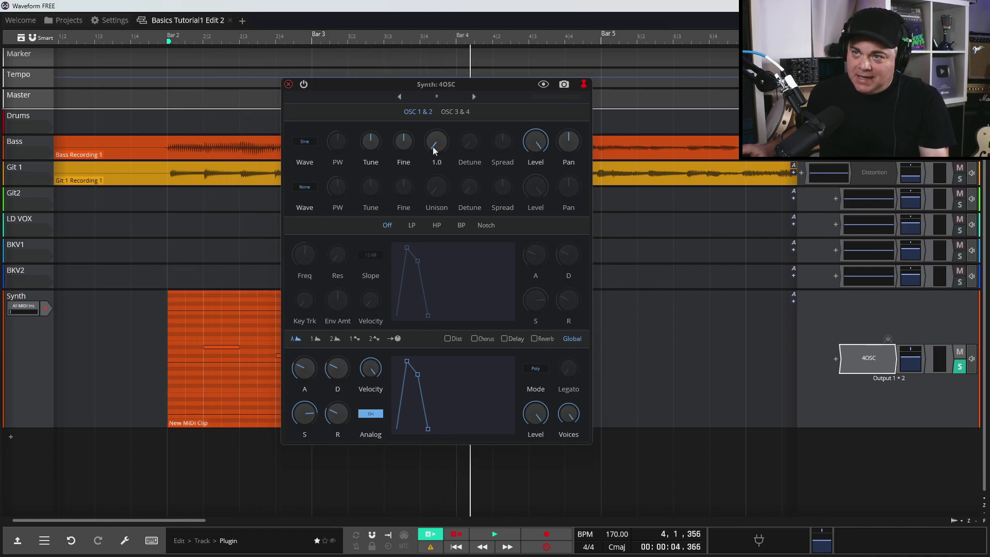
click(437, 97)
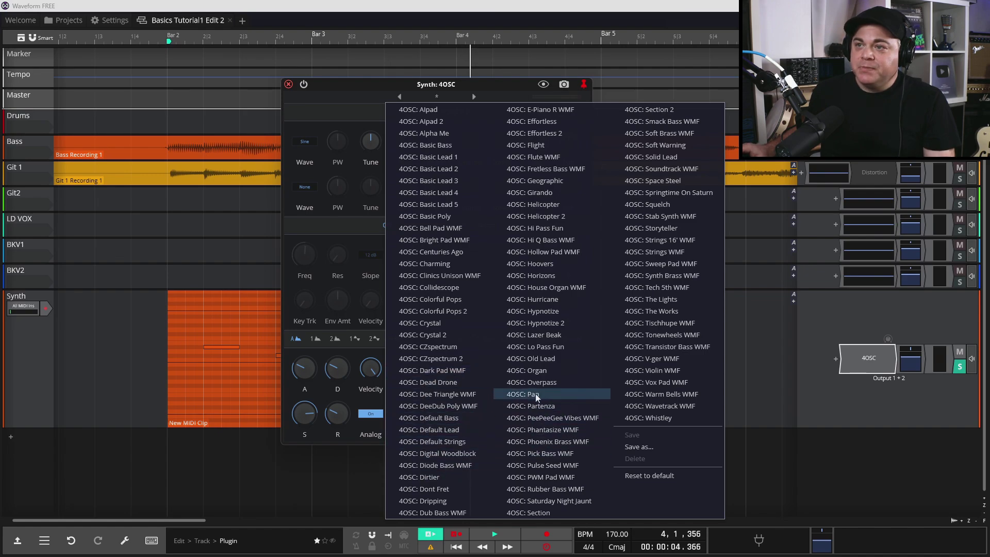
click(567, 158)
key(space)
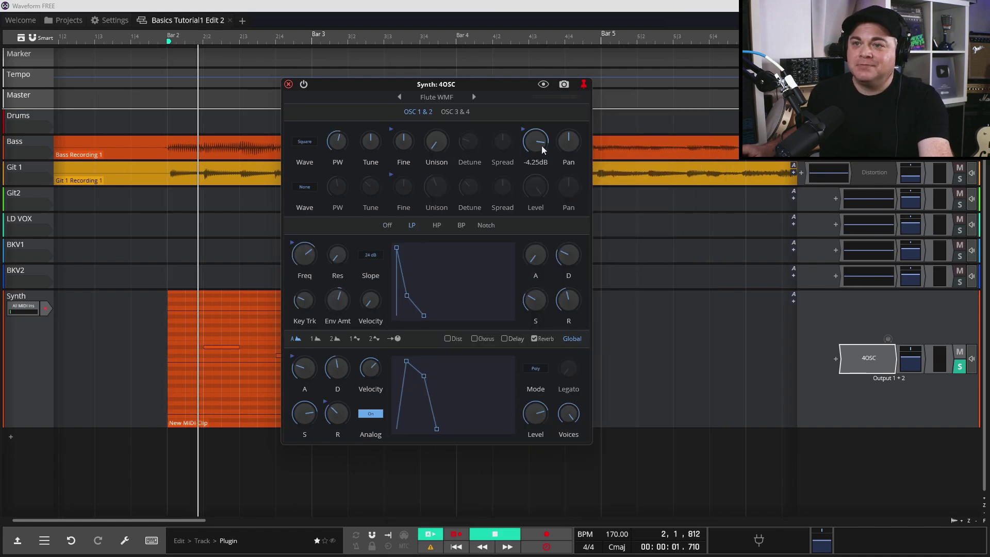
key(space)
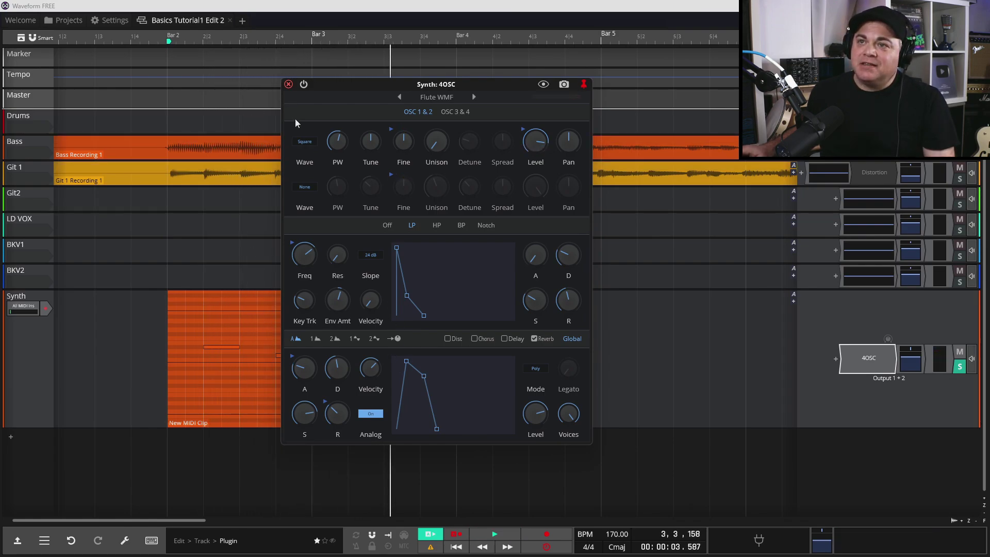
click(288, 84)
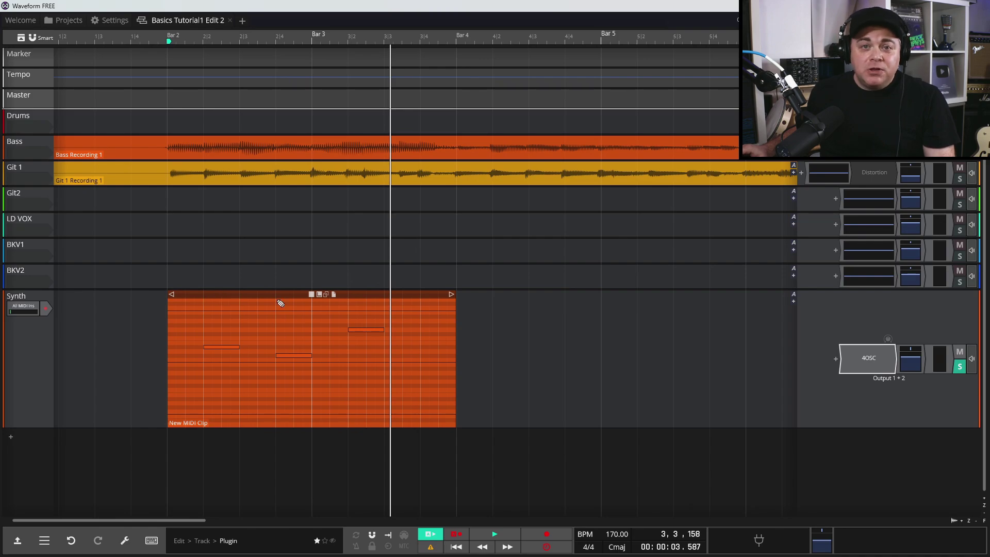
Step: Open the Synth clip in the MIDI editor, transpose its notes down one octave and play them from beat 2 of bar 2
double_click(217, 297)
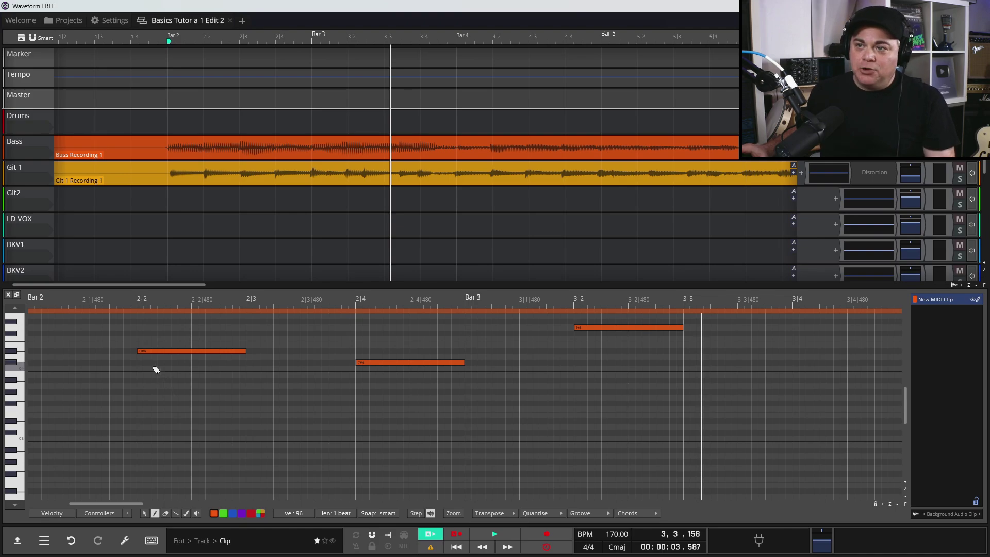
click(140, 298)
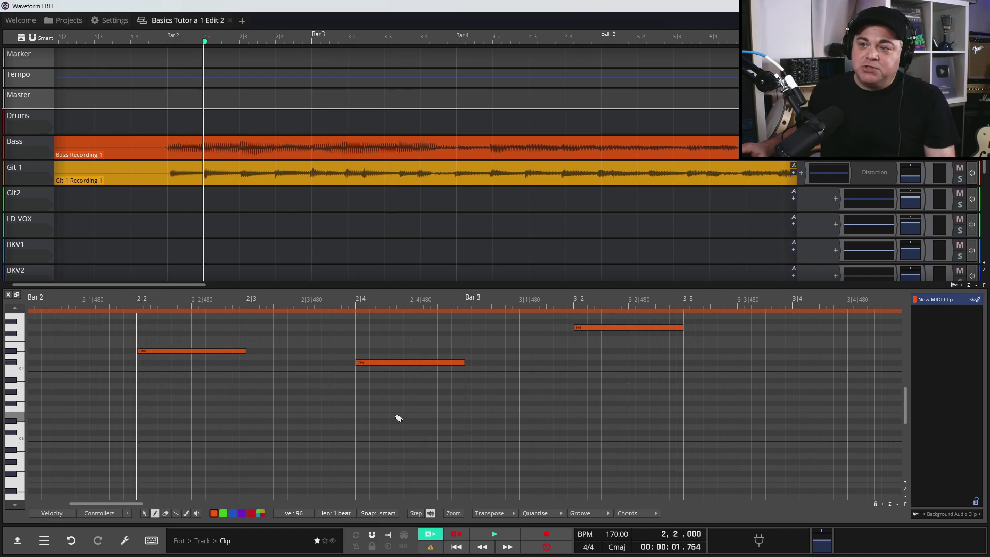
click(512, 513)
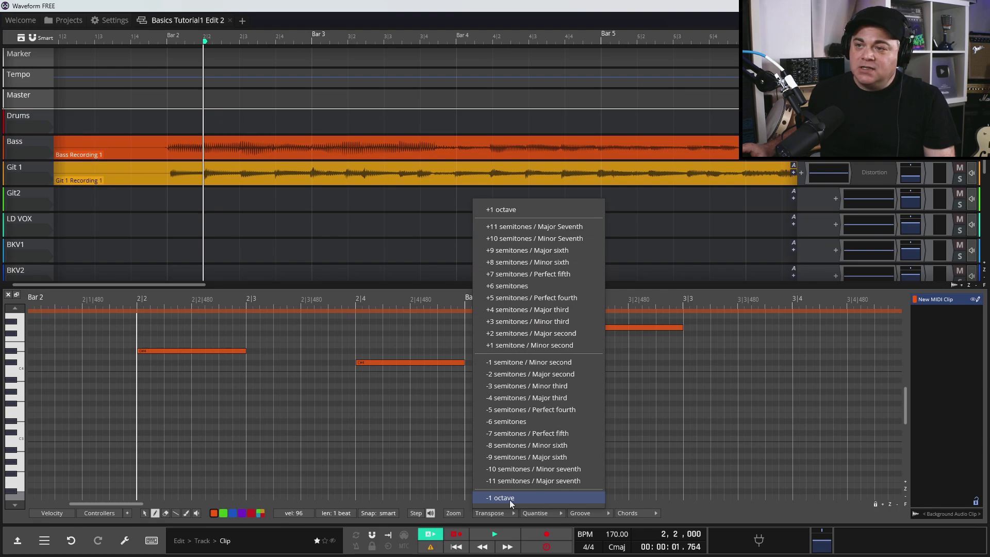
click(504, 498)
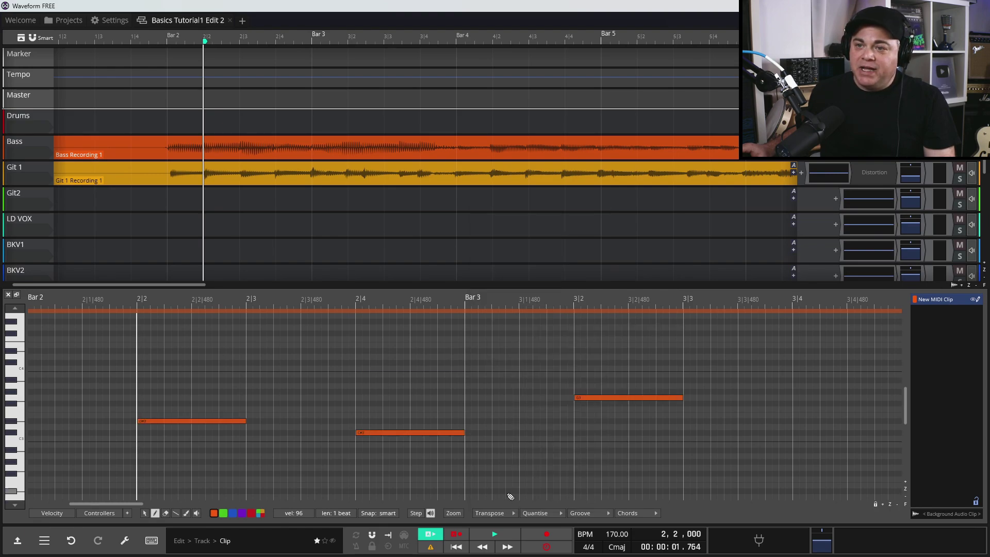
key(space)
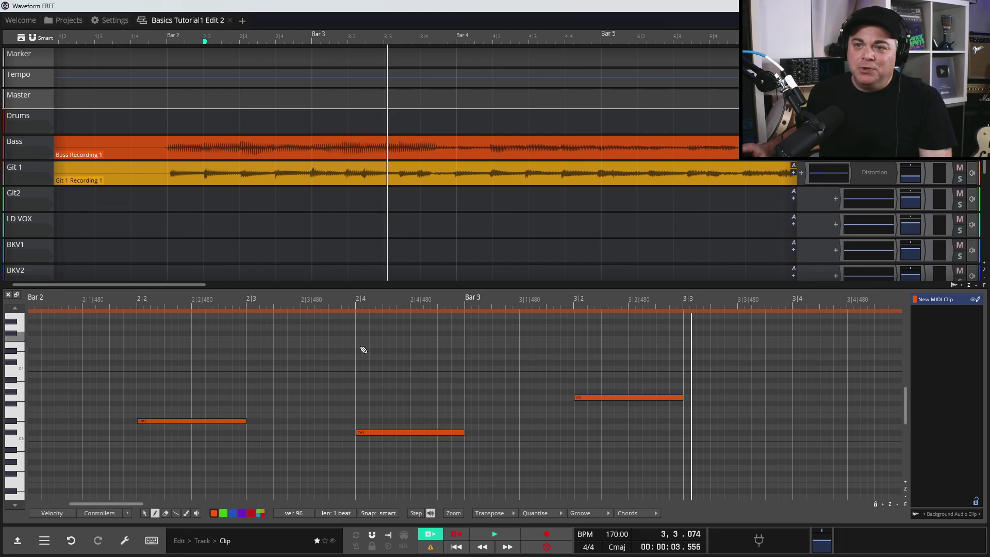
Step: Close the separate MIDI editor and delete all three notes from the Synth clip on its track
key(e)
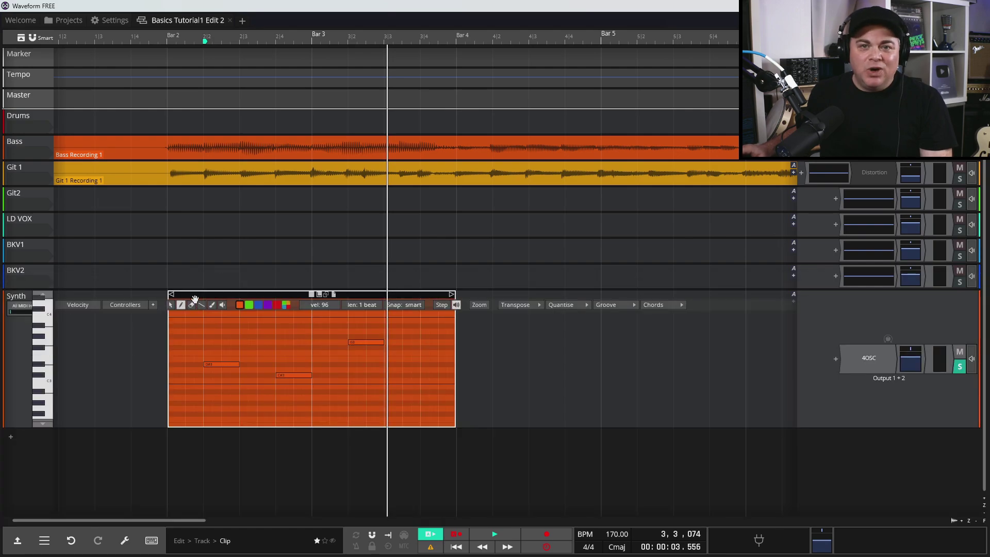
click(231, 364)
key(m)
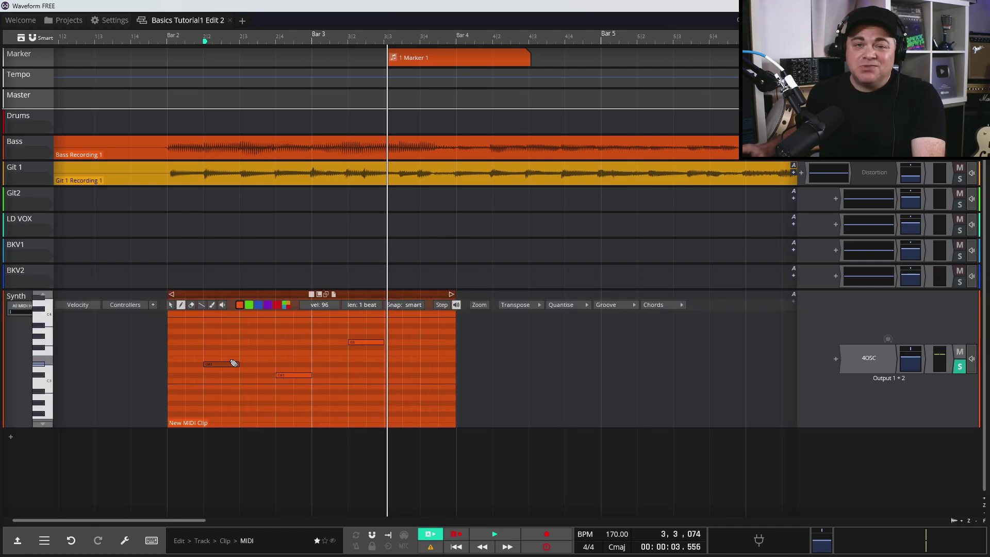
click(283, 376)
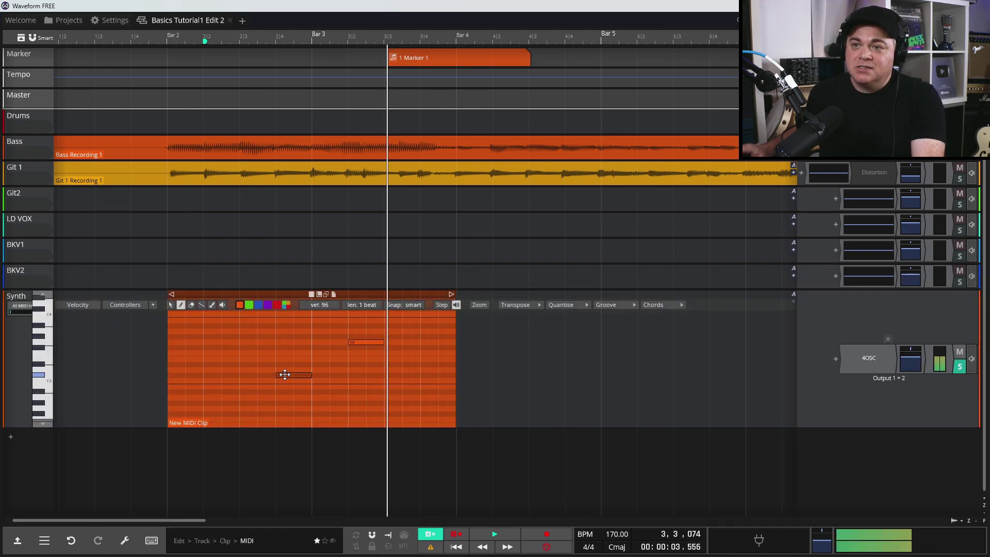
click(360, 341)
key(Delete)
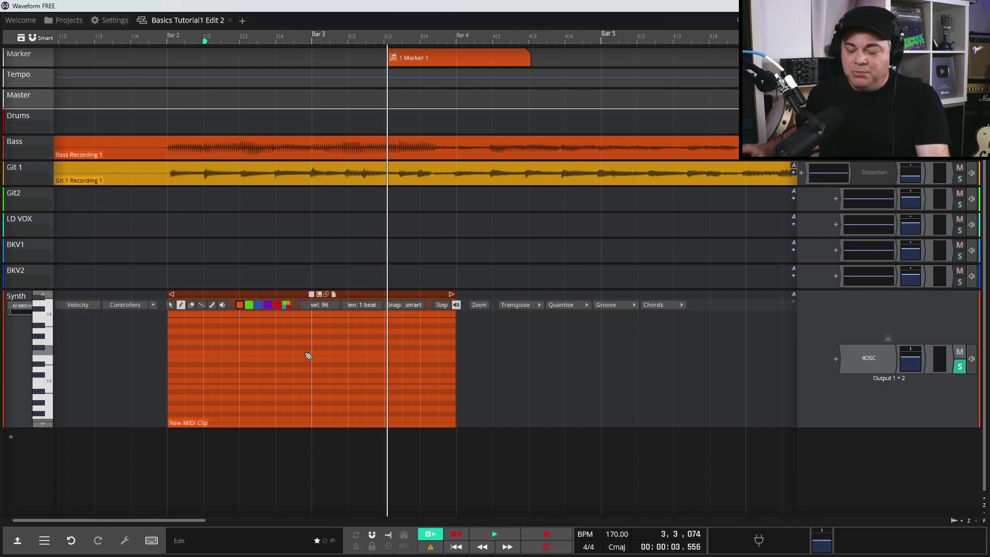
click(361, 340)
right_click(361, 341)
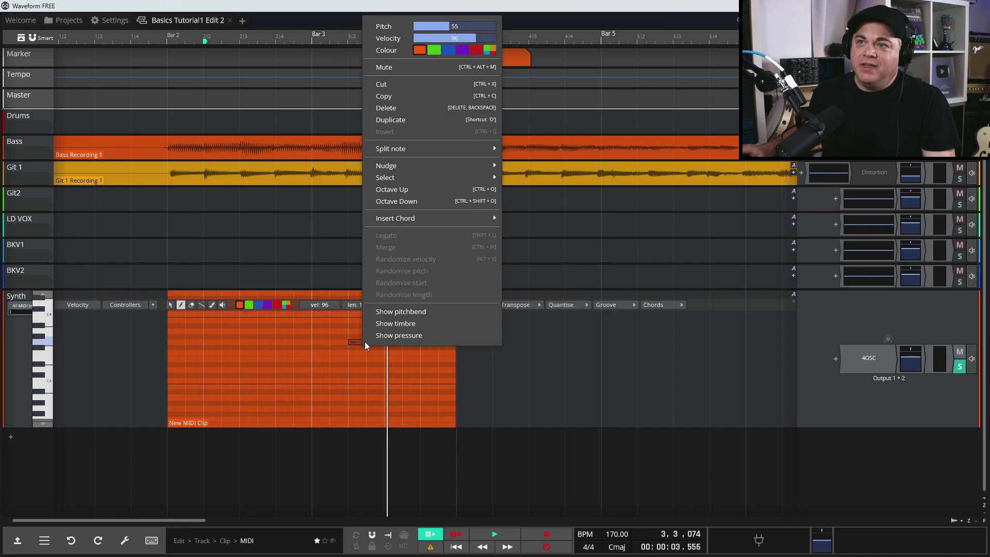
click(398, 108)
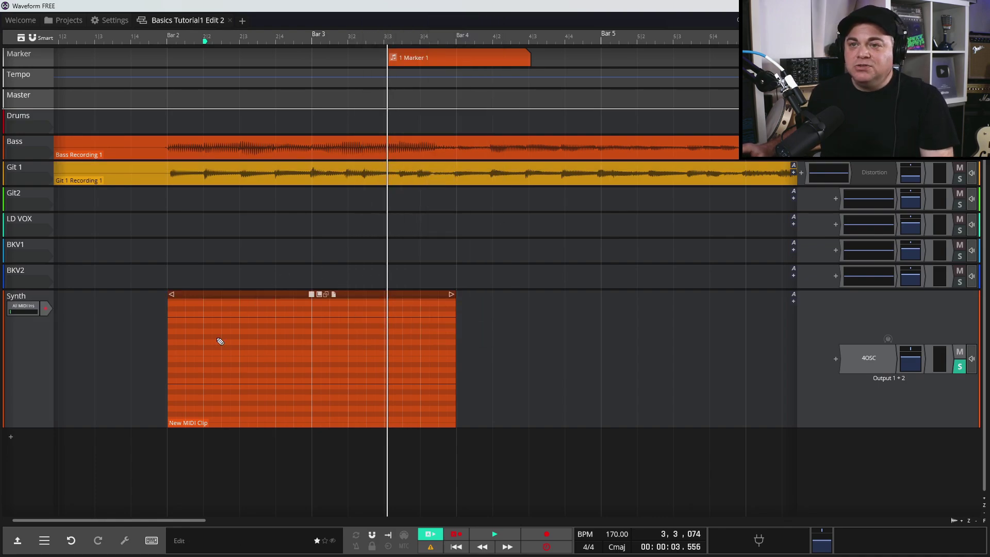
Step: Place the playhead at bar 2, turn off solo on the Synth track and play the edit briefly
double_click(218, 293)
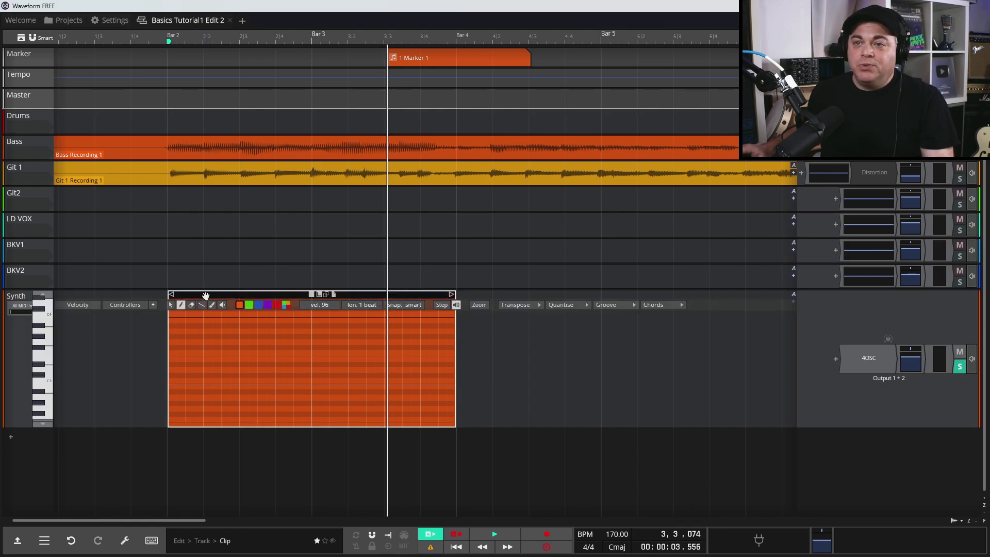
double_click(200, 294)
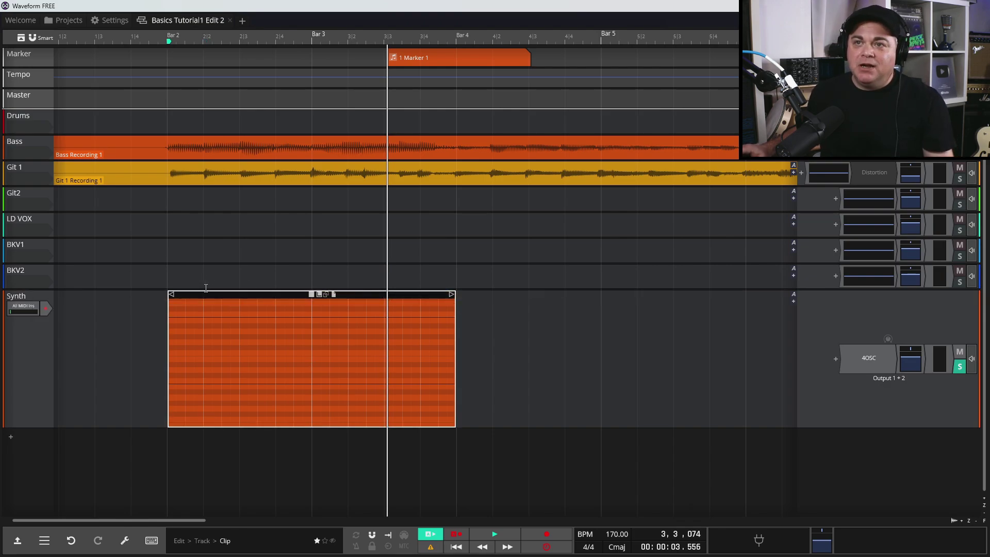
click(169, 218)
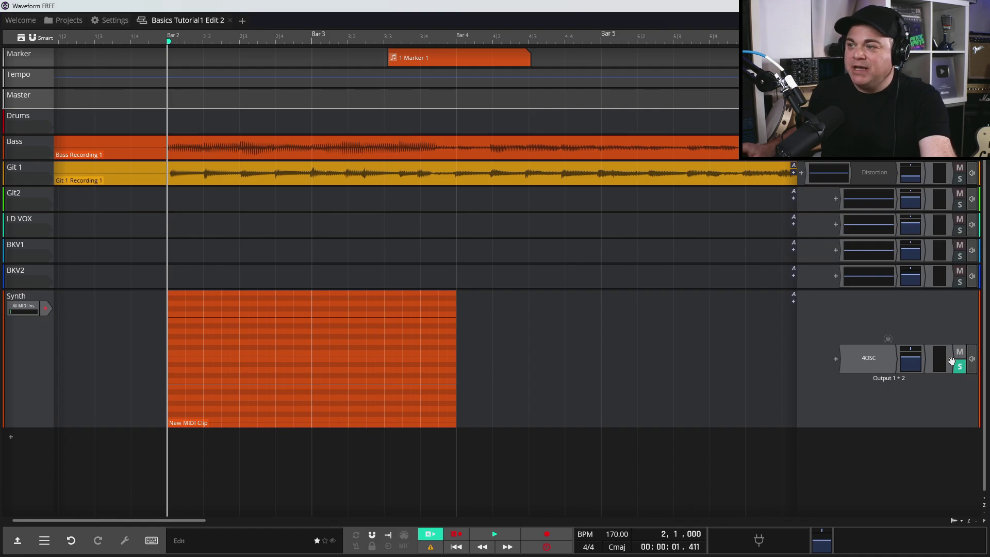
click(960, 366)
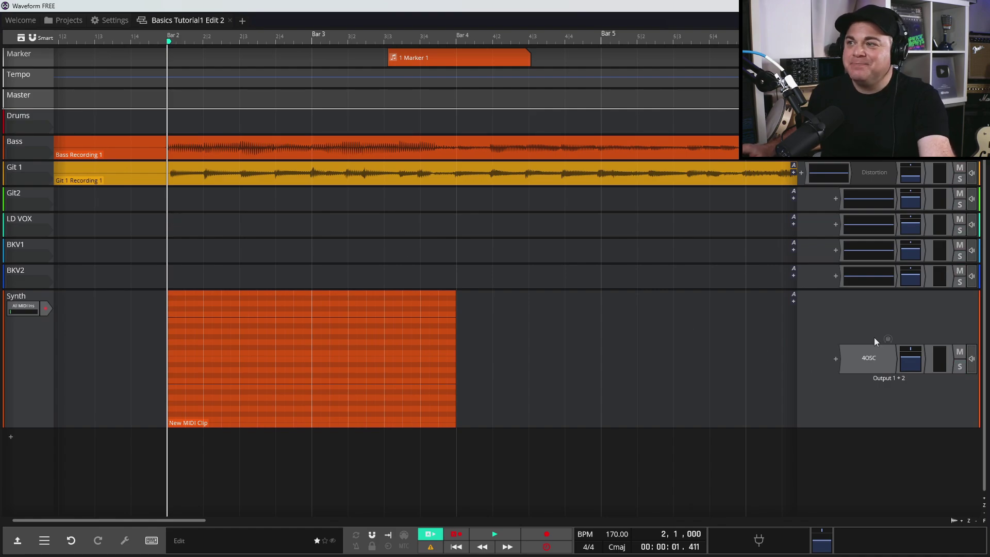
key(space)
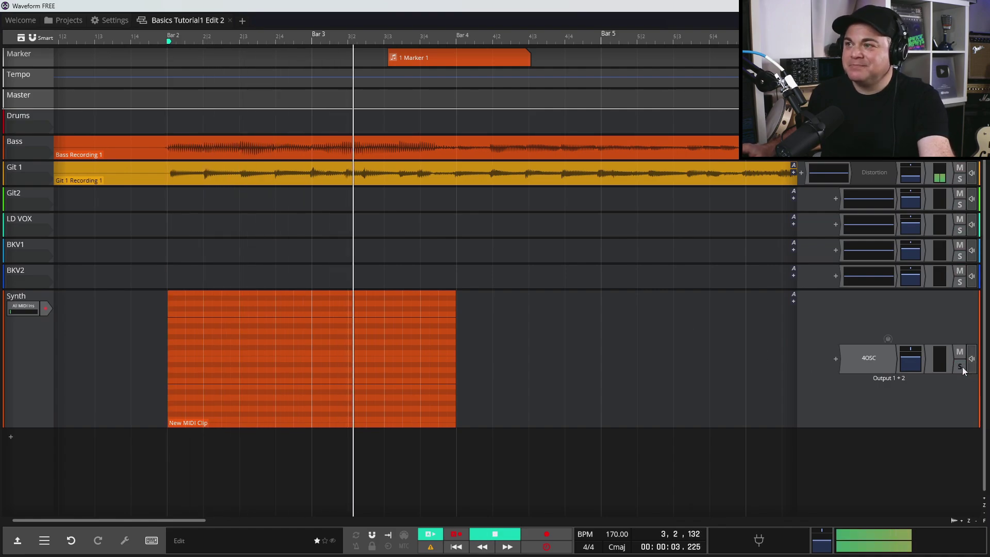
key(space)
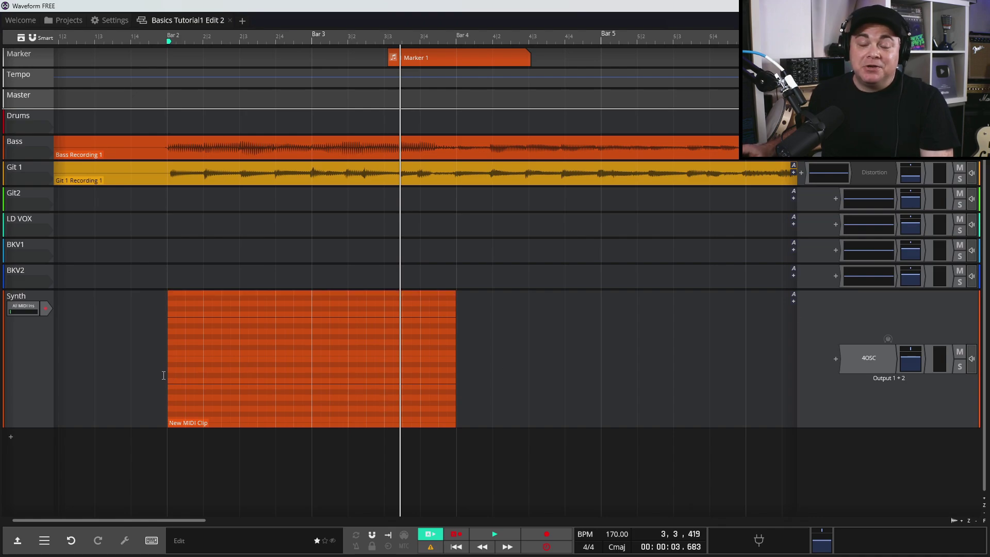
Step: Load the Organ preset in the Synth track's 4OSC and audition the G2 key in the MIDI editor
double_click(196, 295)
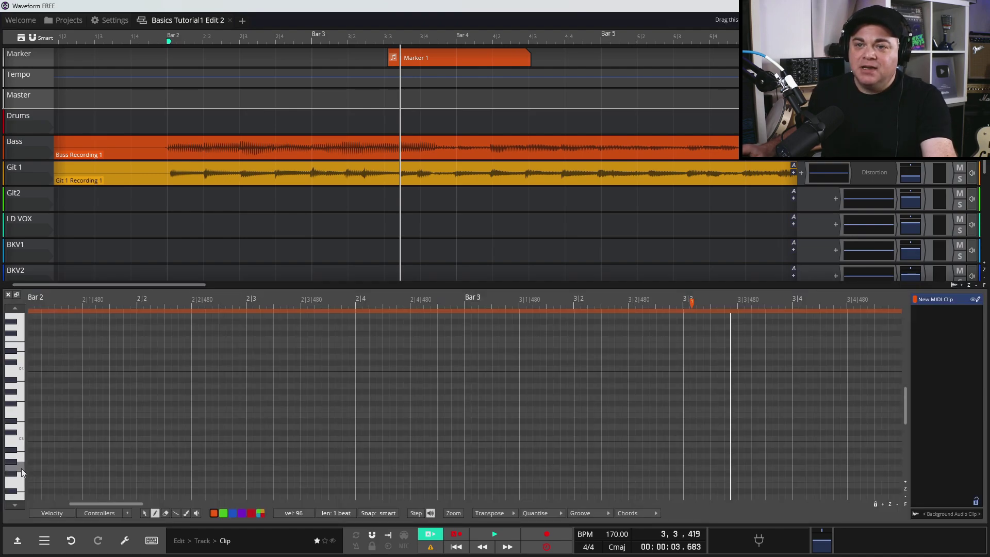
click(19, 468)
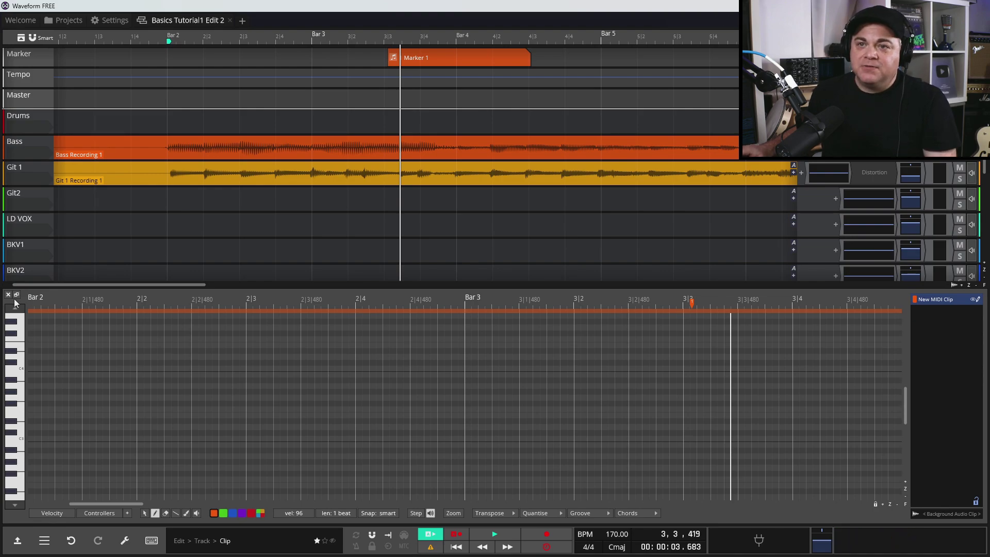
click(9, 295)
double_click(878, 367)
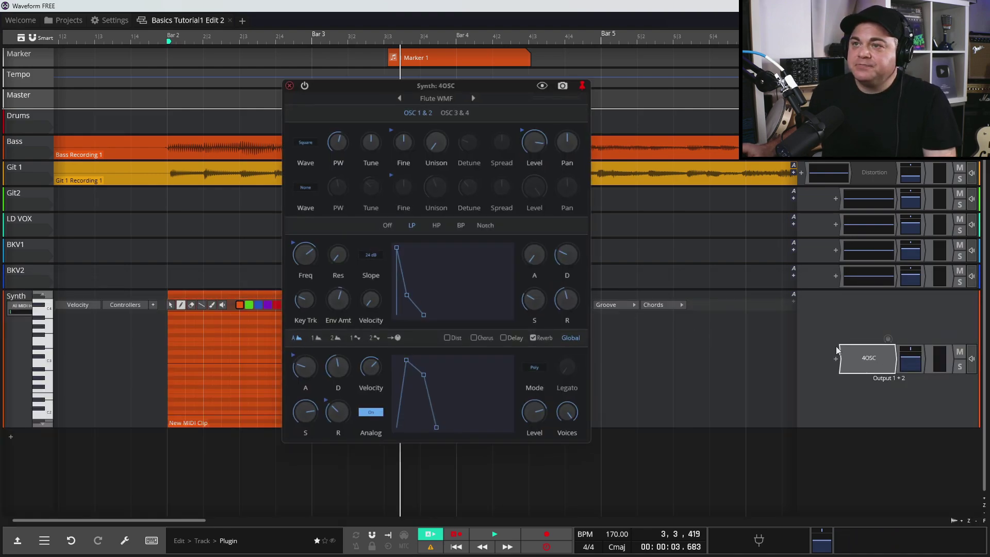
click(431, 98)
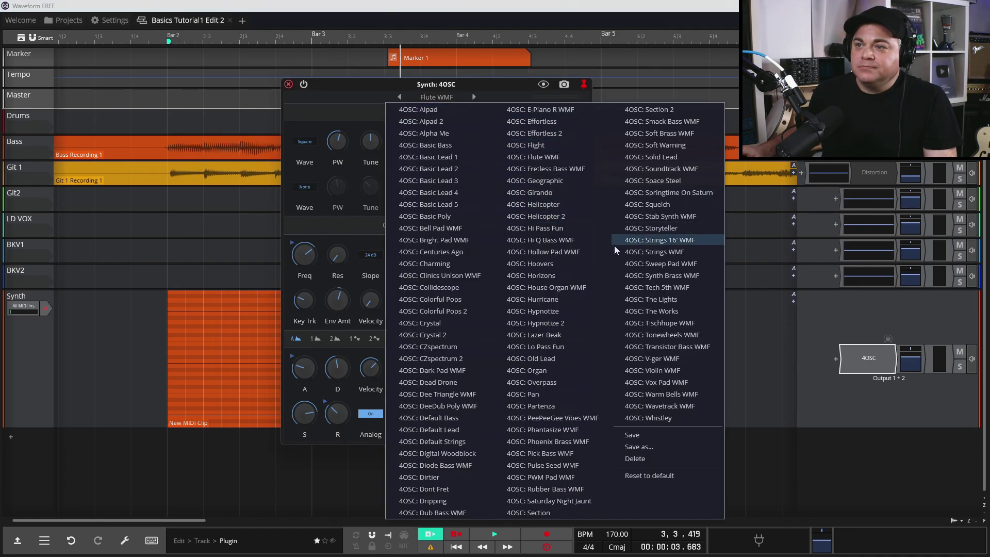
click(552, 369)
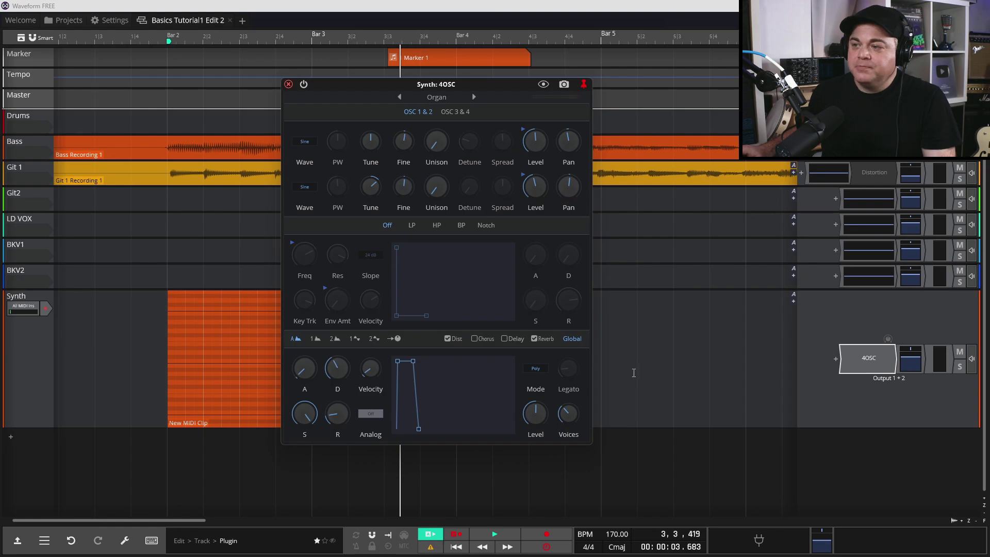
double_click(212, 294)
click(19, 467)
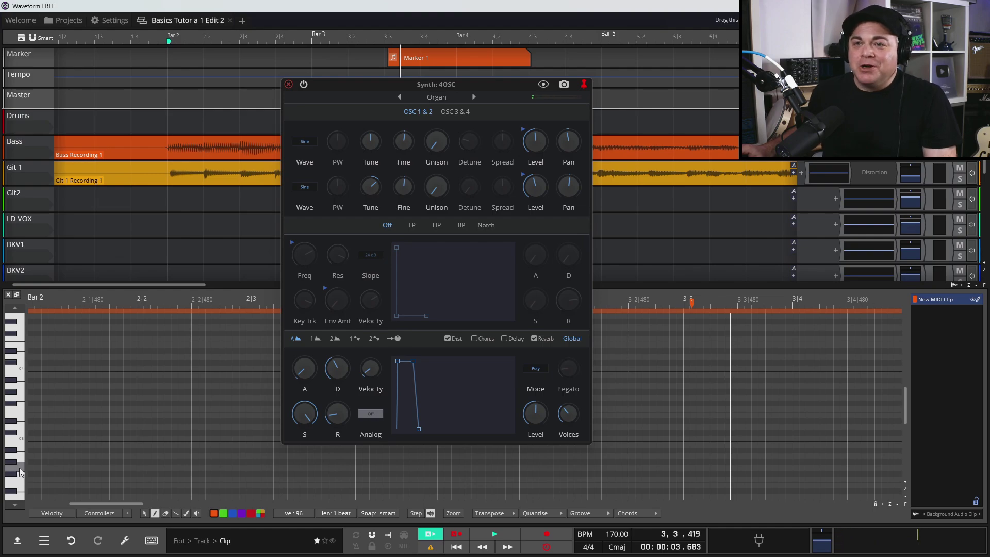
Step: Draw a G2 note at the start of bar 2, lengthen it to 7 beats and play it with the other tracks
drag(103, 504, 96, 504)
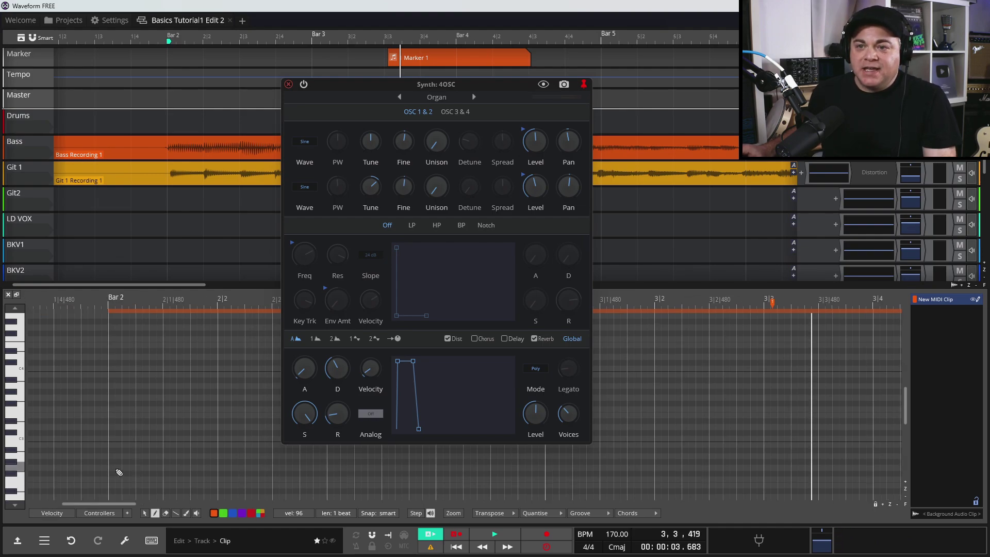
click(114, 468)
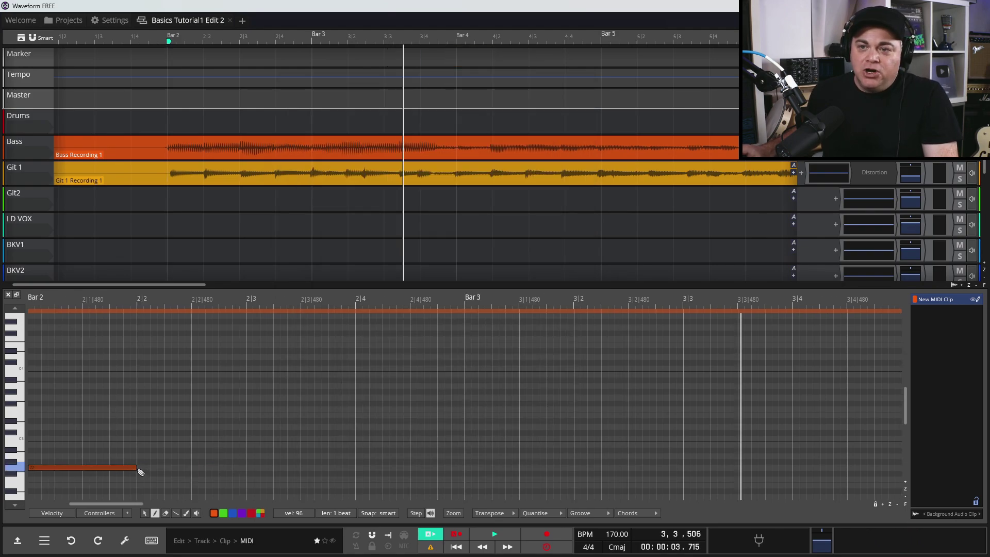
drag(135, 467, 844, 469)
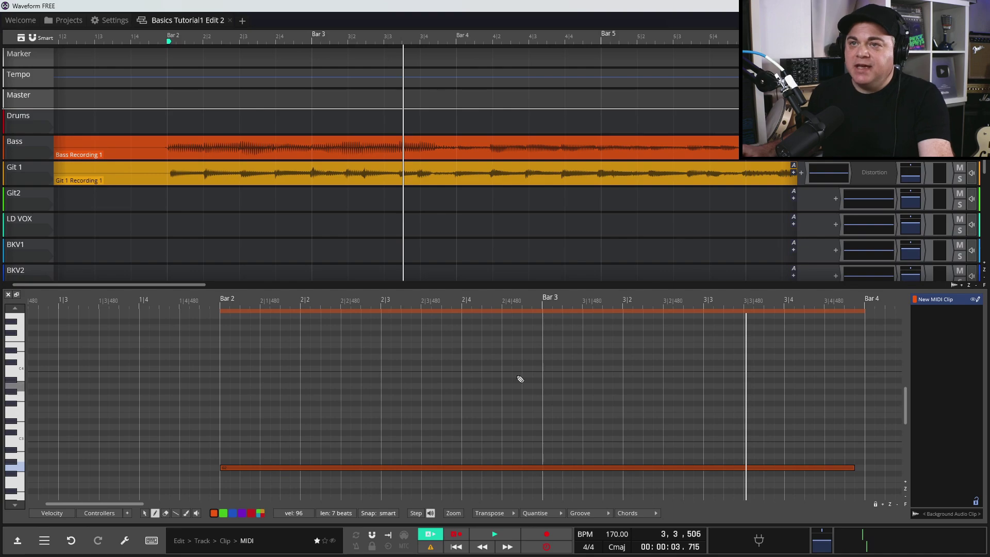
key(space)
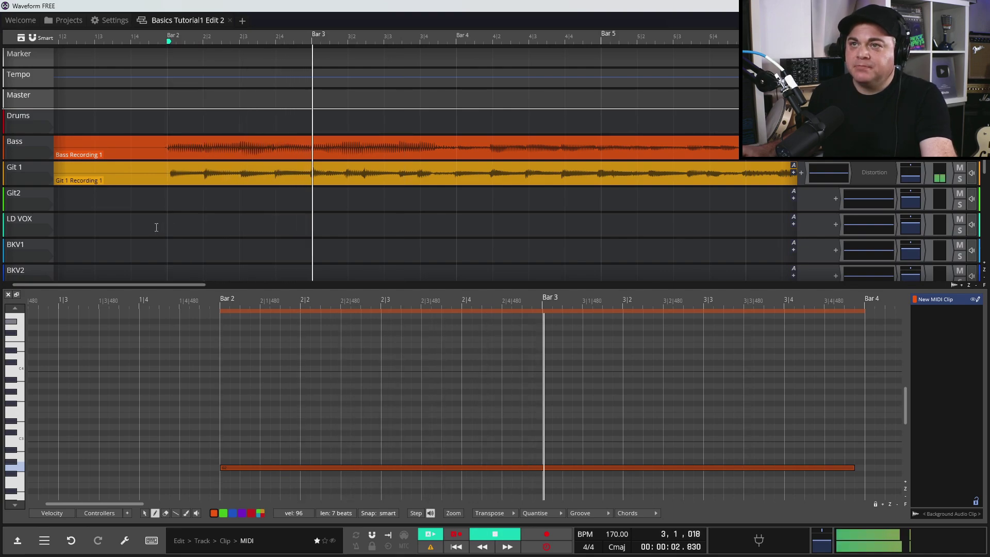
key(space)
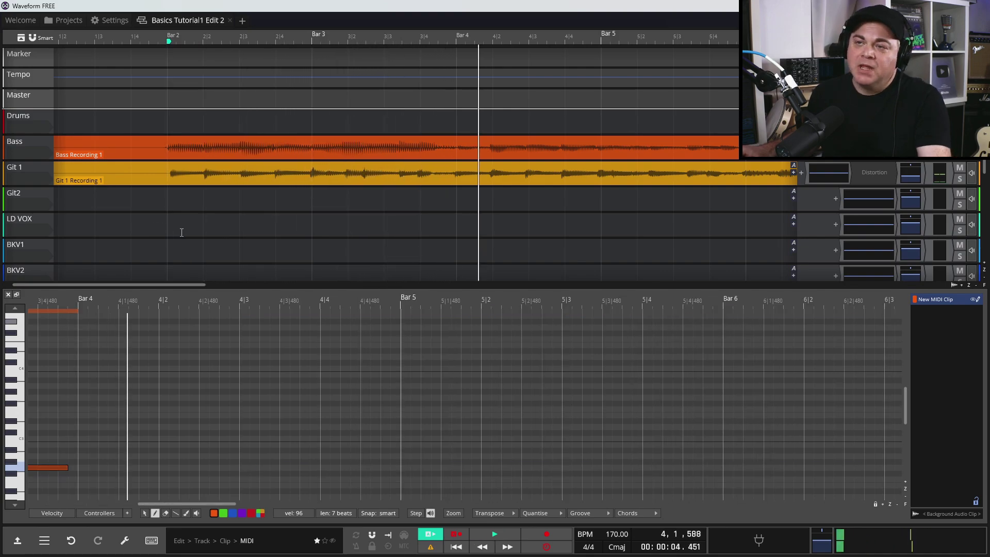
click(169, 271)
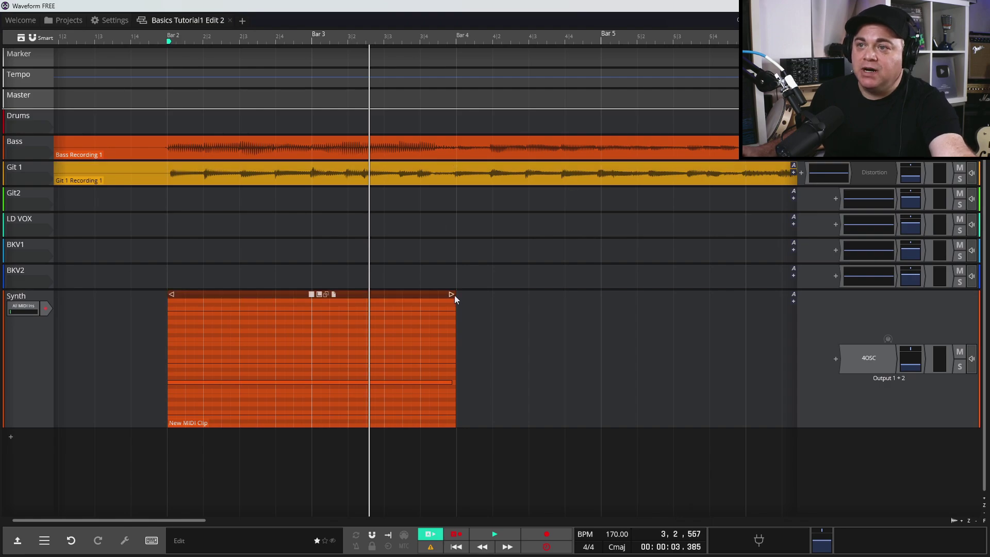
Step: Extend the end of the Synth clip to about beat 4 of bar 7 and delete the two long notes around bars 4 and 5
drag(451, 295, 754, 307)
click(411, 358)
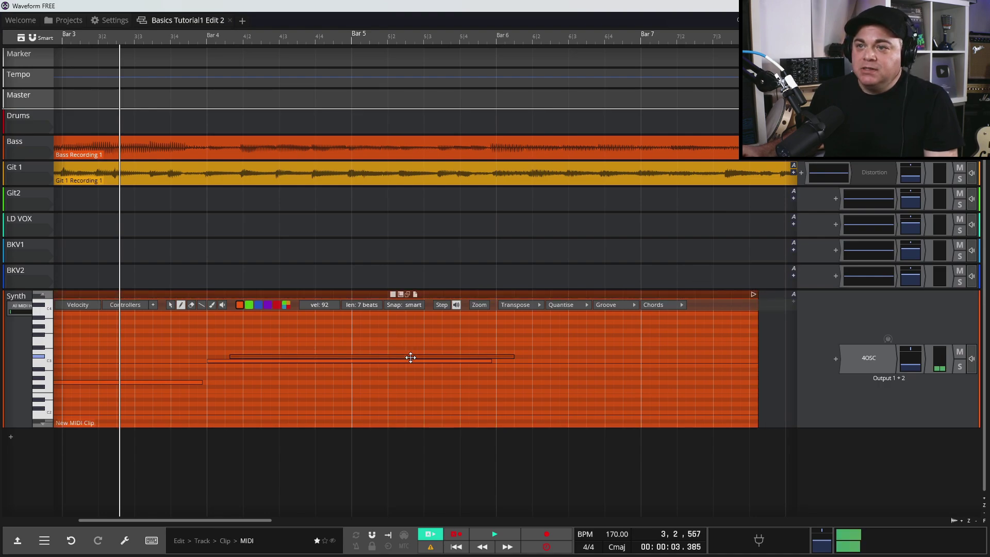
key(Delete)
click(412, 362)
key(Delete)
key(Escape)
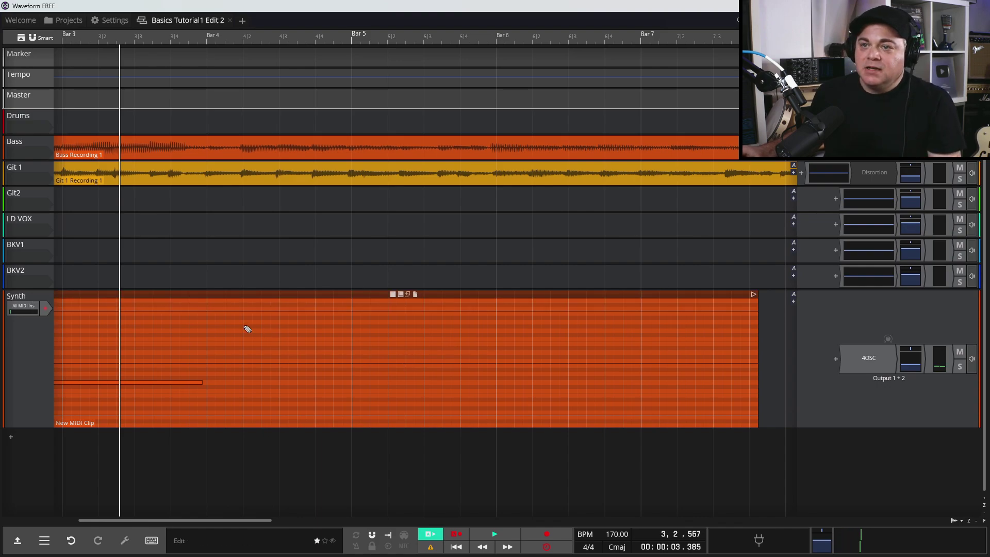
Step: Draw 7-beat notes on C3 at bar 4 and A3 at bar 6, and move the second up one semitone and slightly earlier
double_click(237, 297)
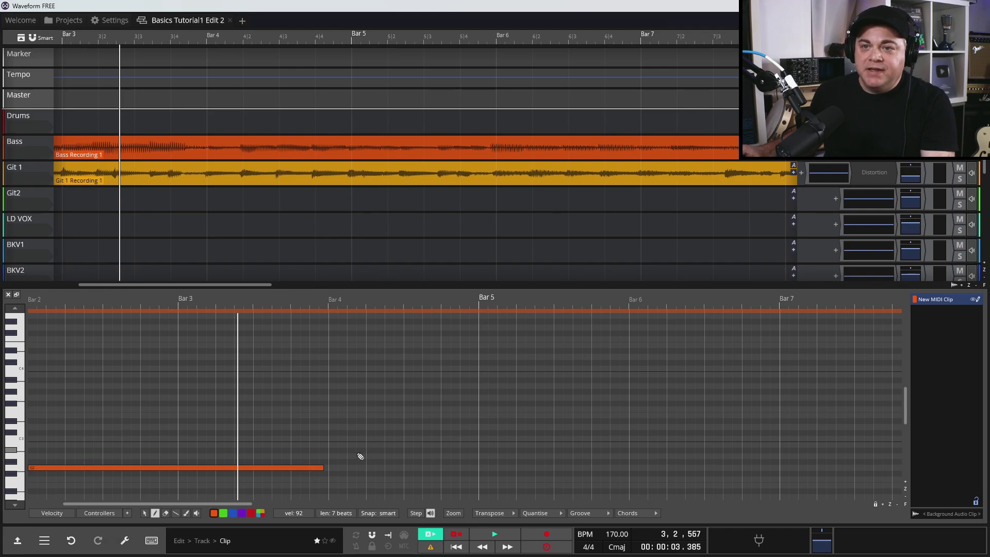
click(334, 440)
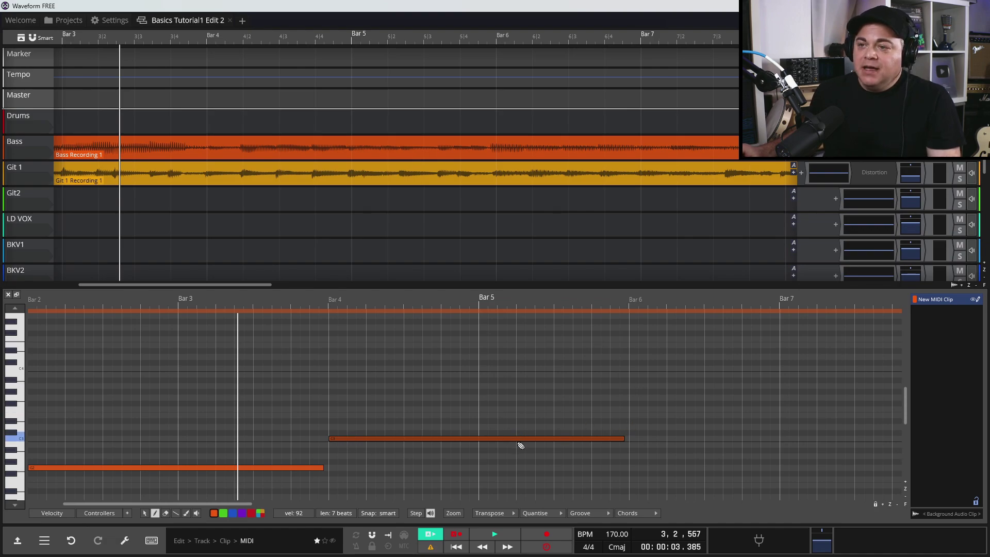
click(633, 387)
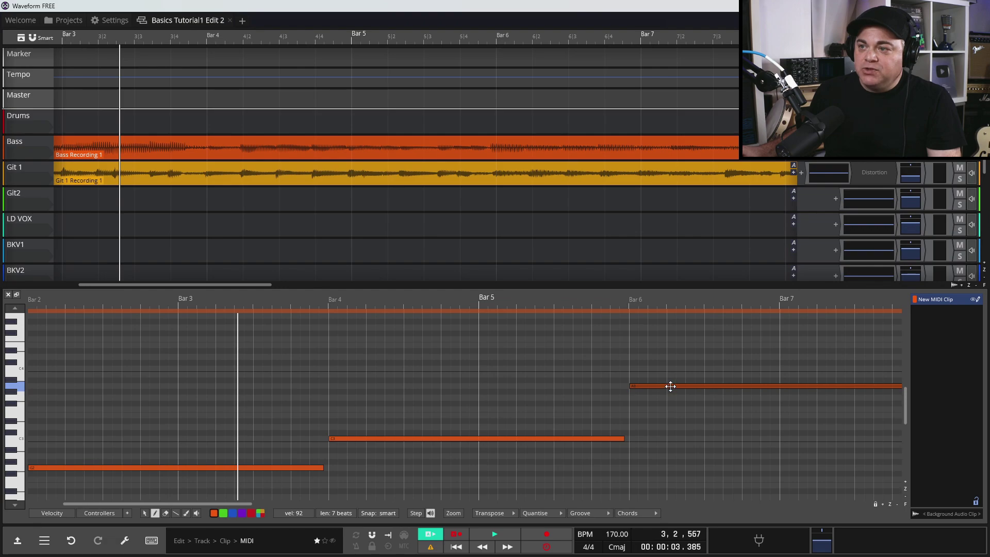
mouse_move(670, 386)
mouse_down()
mouse_move(488, 396)
mouse_move(745, 378)
mouse_move(664, 382)
mouse_up()
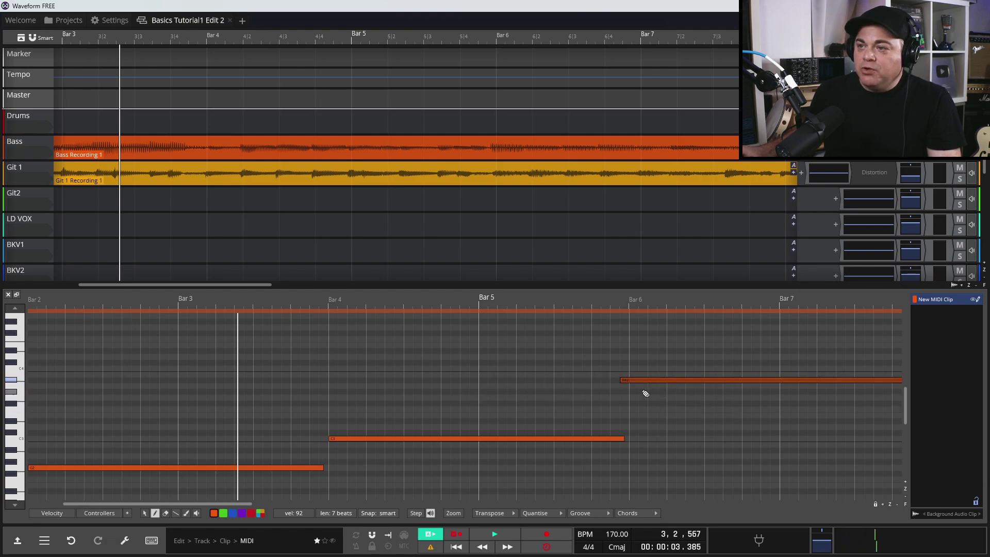
Step: Move the last long note down one semitone to A3 at the start of bar 6 and play the part with the other tracks
drag(643, 379, 657, 388)
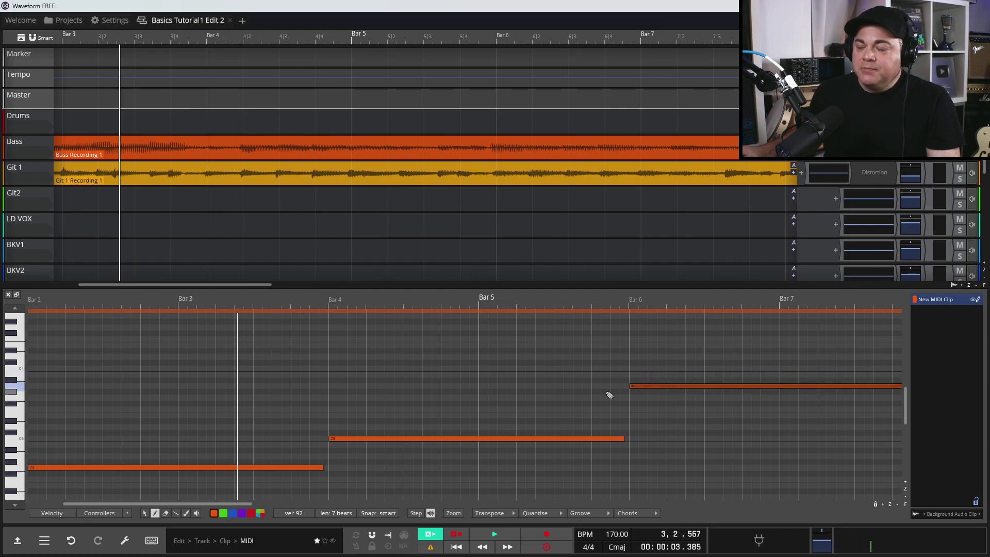
drag(221, 298, 265, 295)
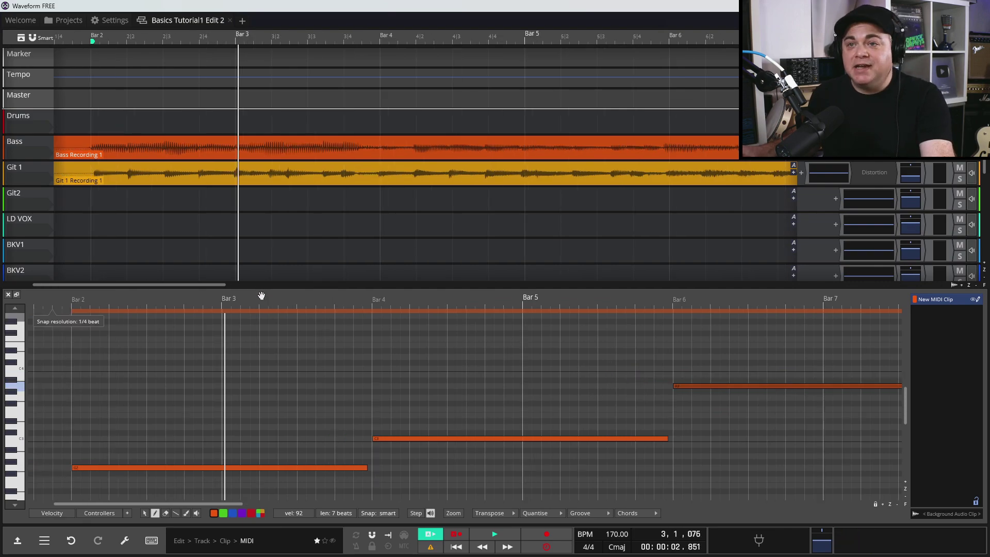
key(space)
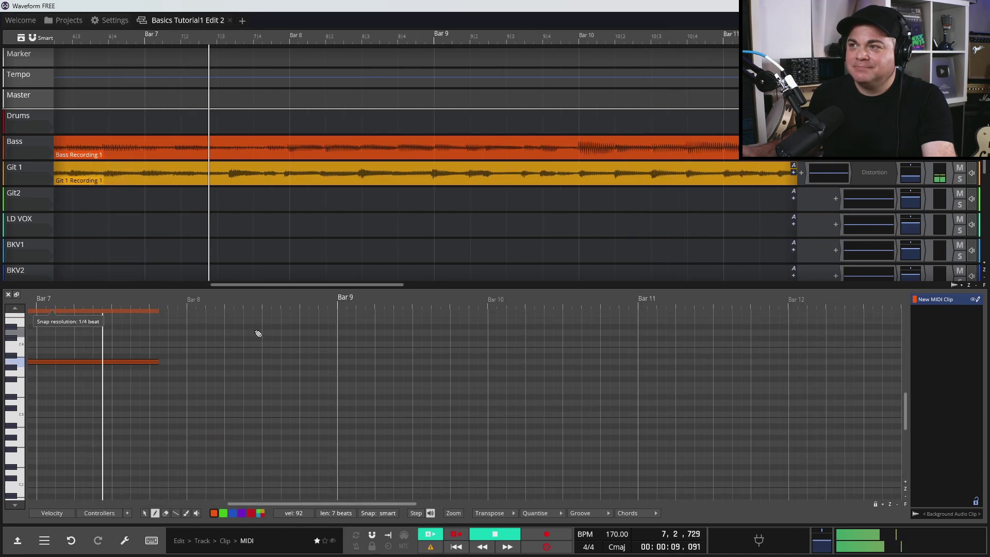
key(space)
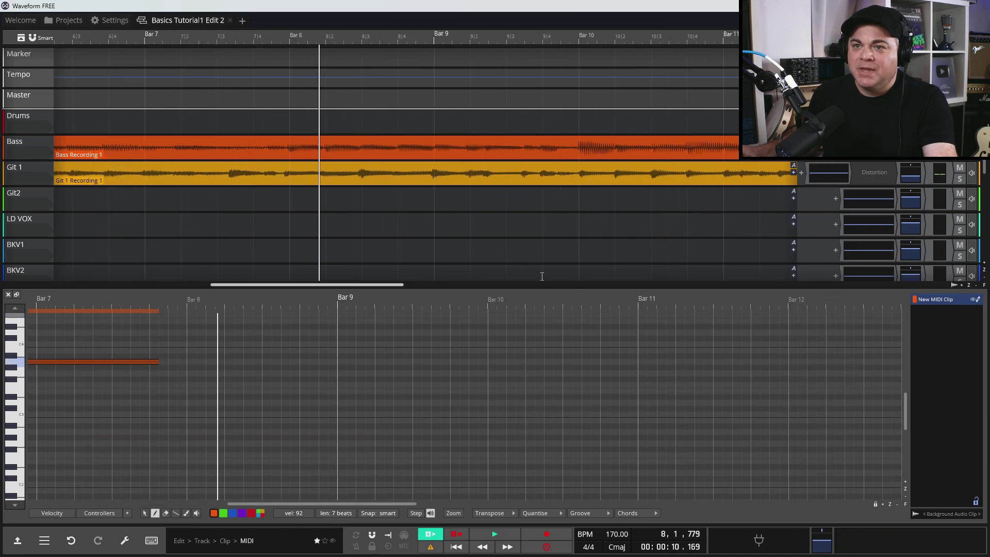
Step: Enable the Distortion plugin on the Git 1 track and play the synth part with the bass and guitar
double_click(878, 173)
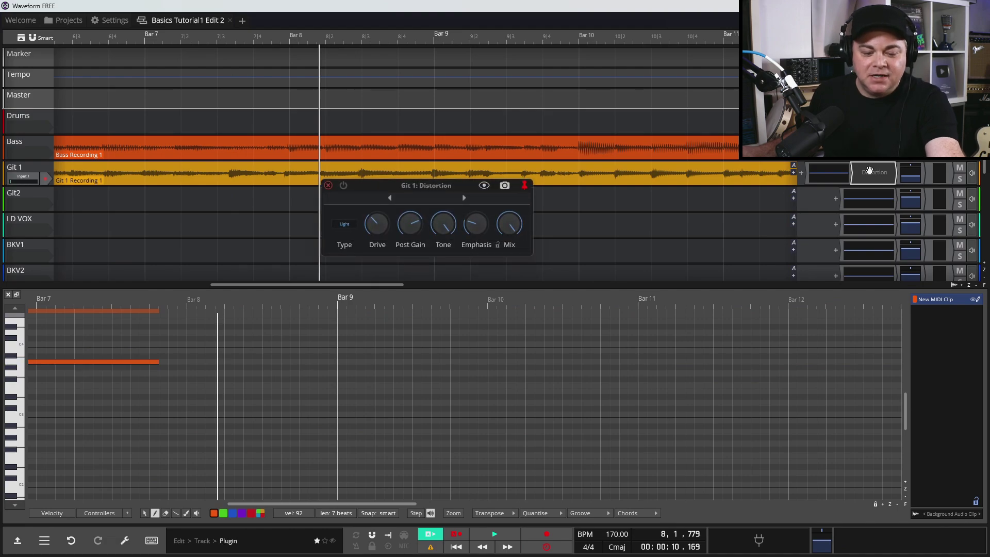
key(Home)
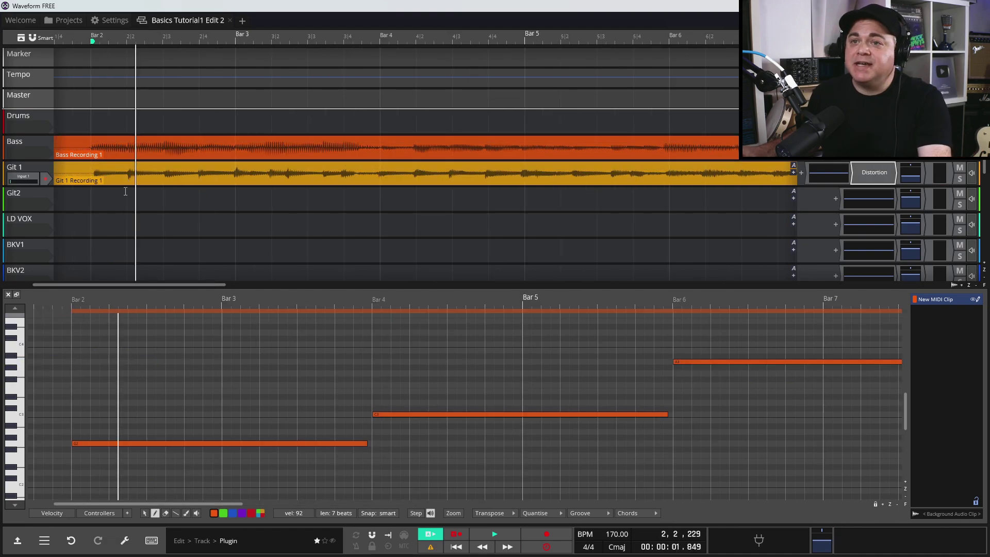
key(space)
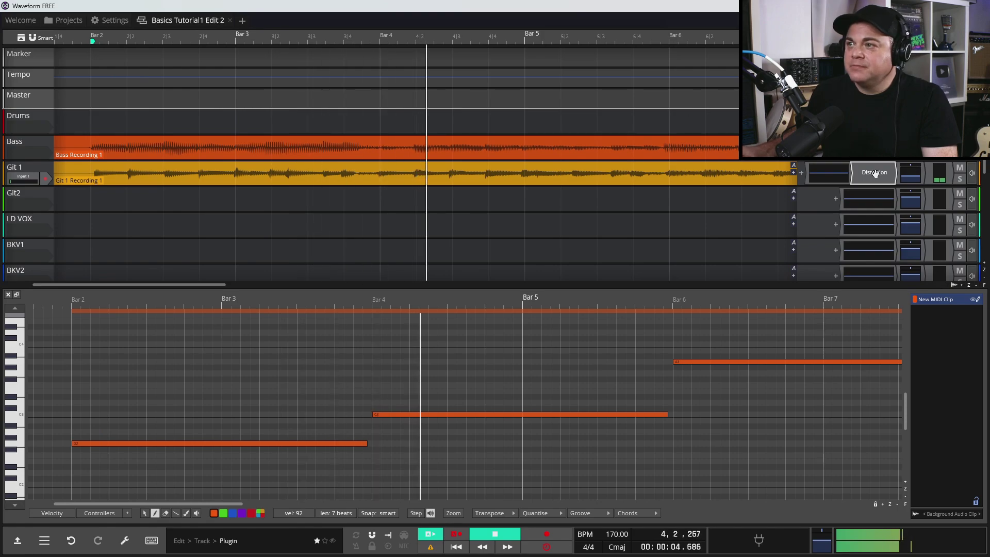
click(915, 174)
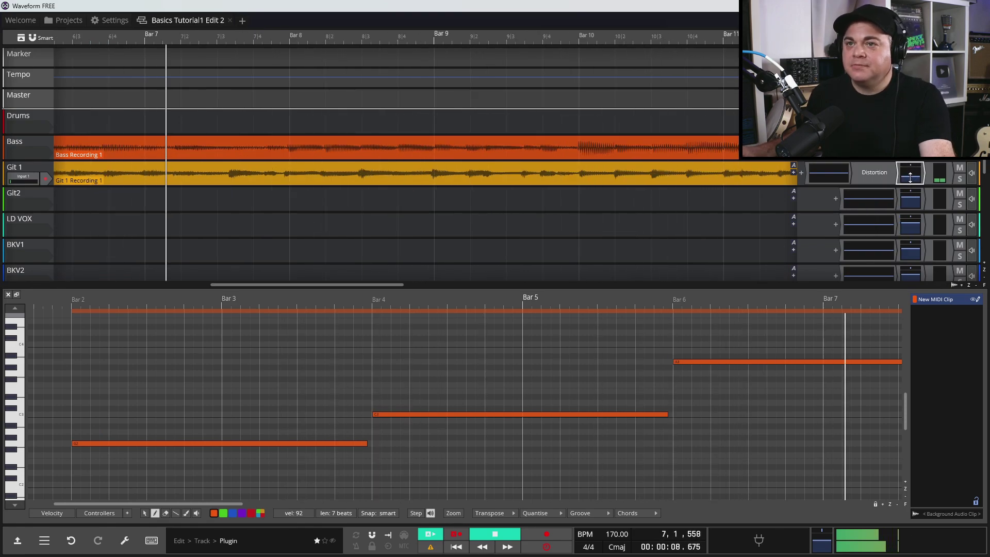
key(space)
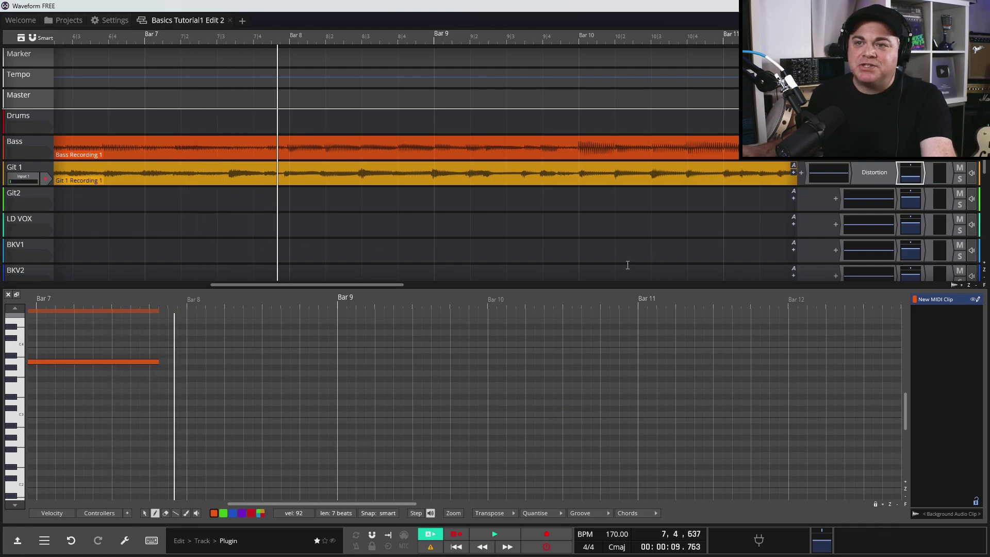
Step: Show the velocity lane of the MIDI clip and lower the velocity of the G2 note at bar 2 to 69
drag(268, 505, 61, 503)
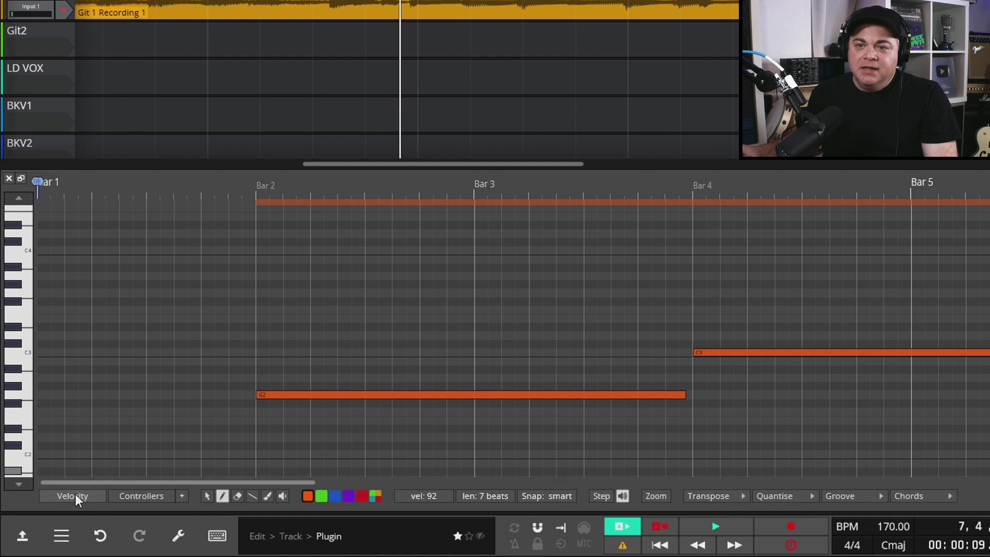
click(75, 494)
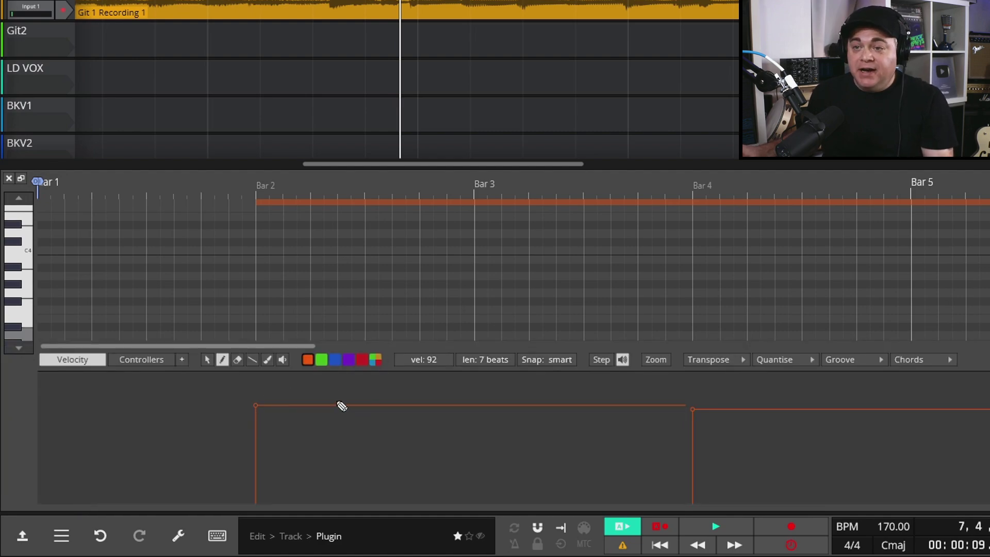
mouse_move(304, 403)
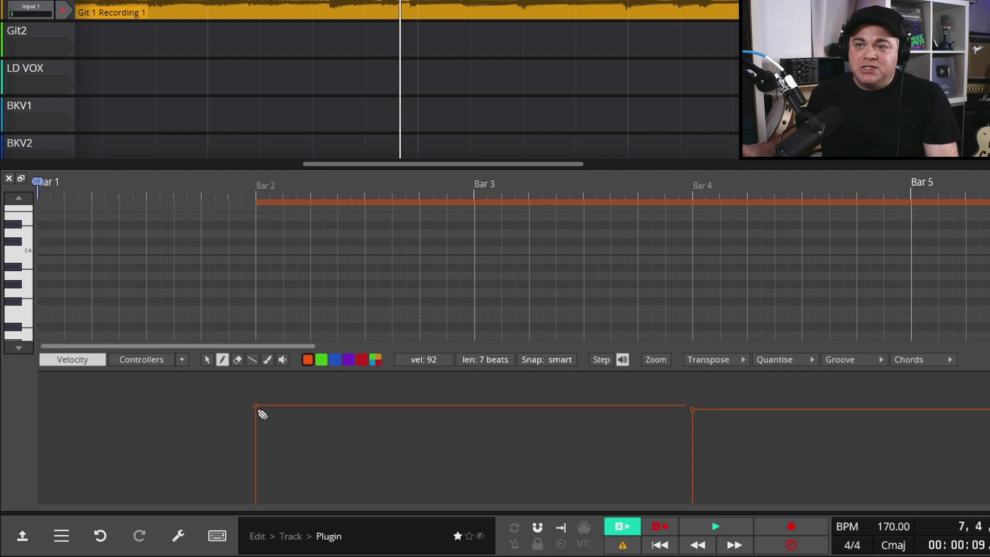
scroll(294, 210, down, 5)
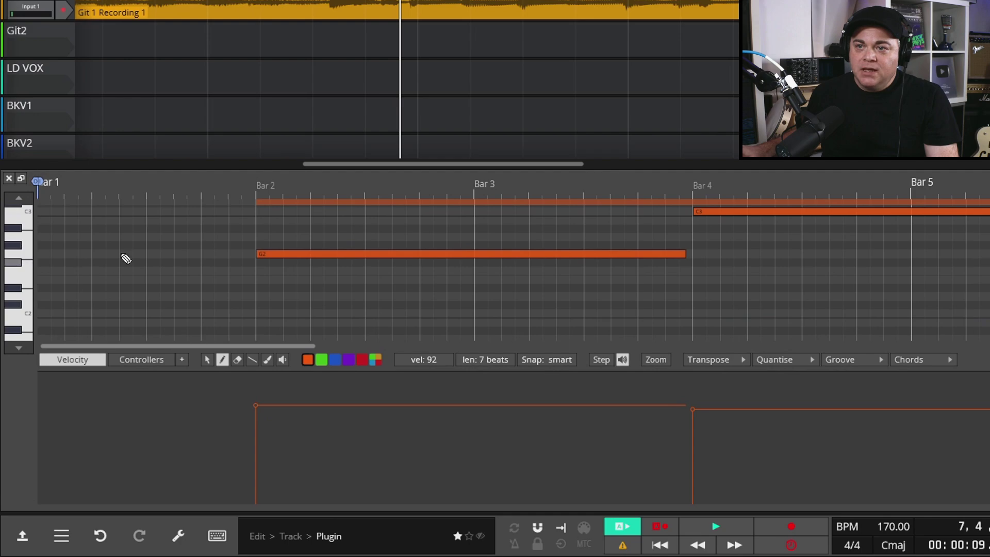
click(310, 253)
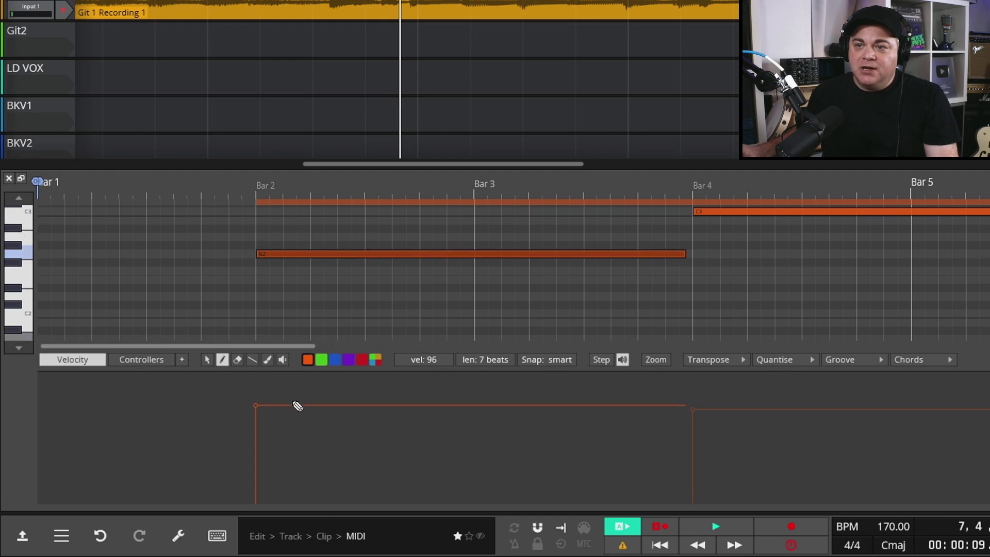
click(260, 417)
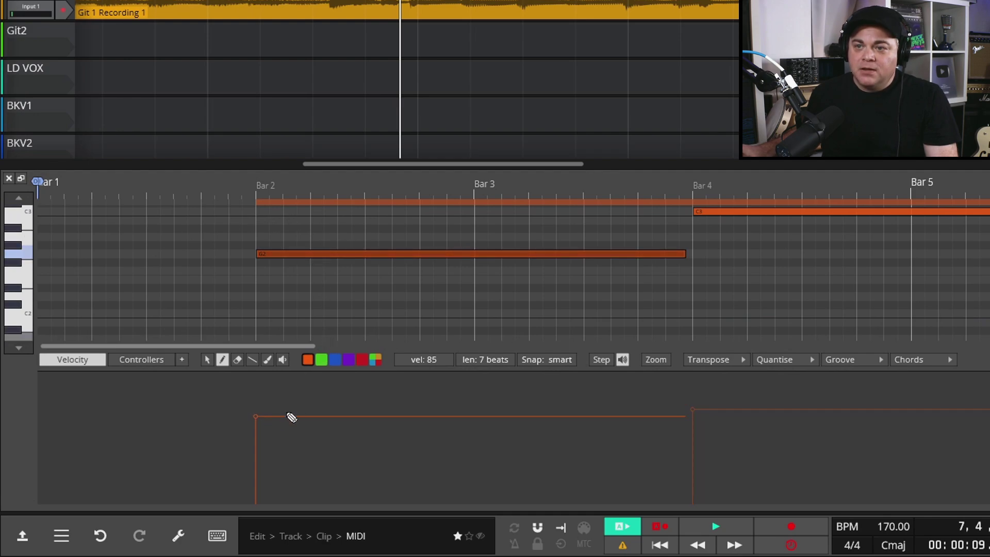
mouse_move(258, 418)
mouse_down()
mouse_move(256, 444)
mouse_move(260, 436)
mouse_up()
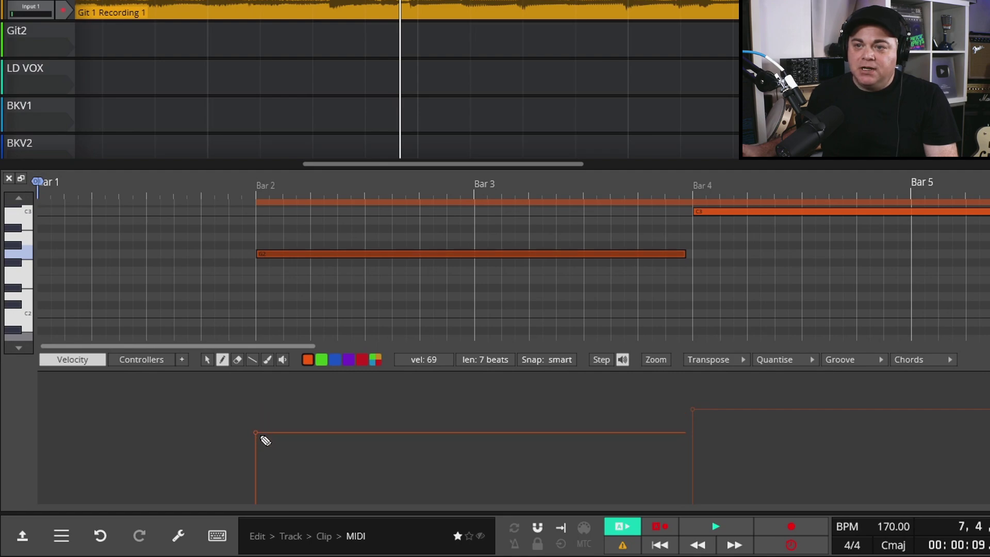
Step: With the selection tool, readjust the G2 note's velocity and lower the velocity of the C3 note at bar 4
click(207, 360)
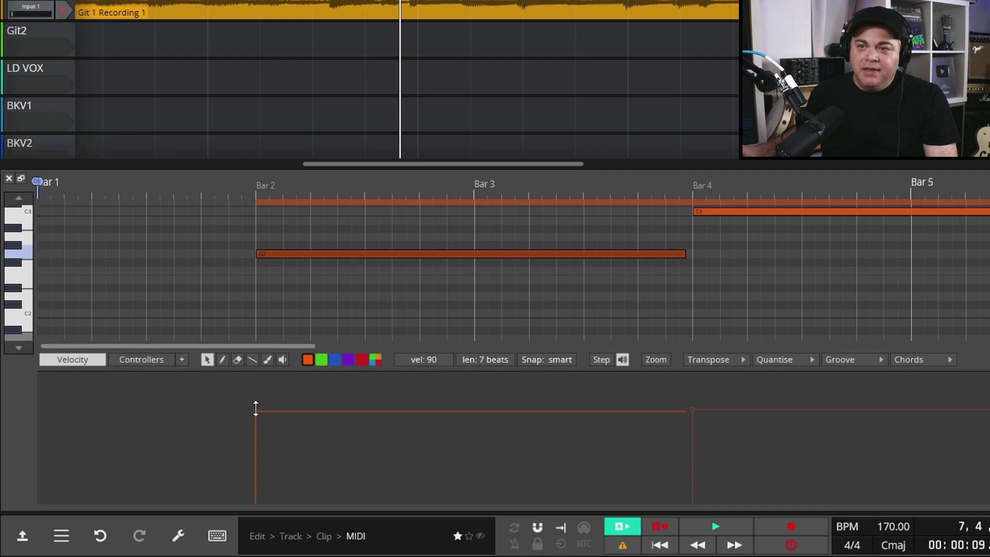
drag(256, 409, 269, 424)
drag(692, 409, 697, 429)
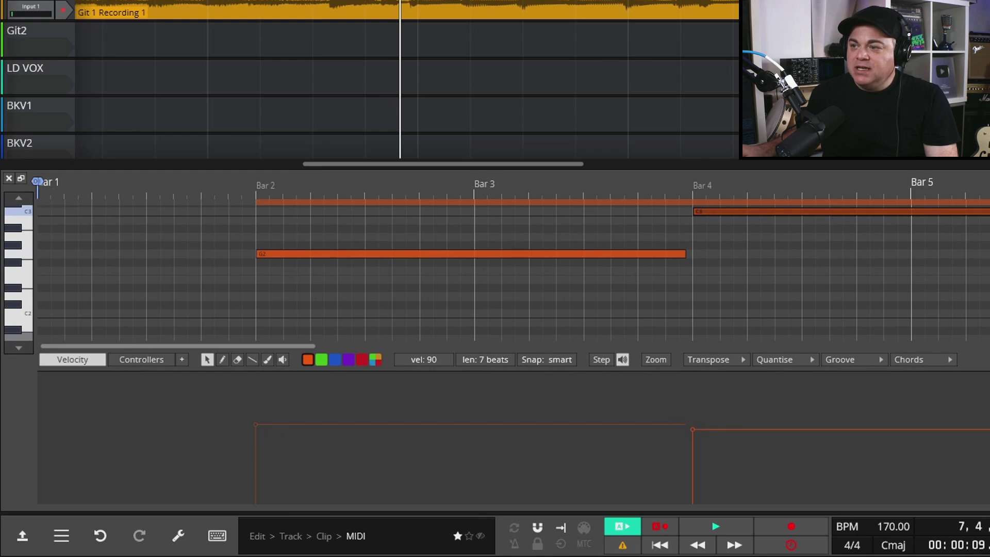
key(Escape)
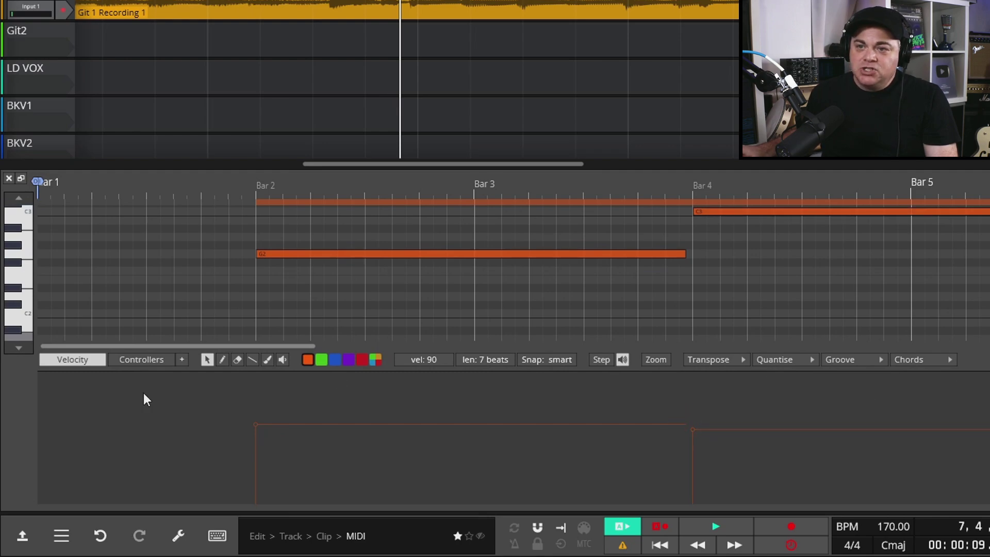
click(223, 357)
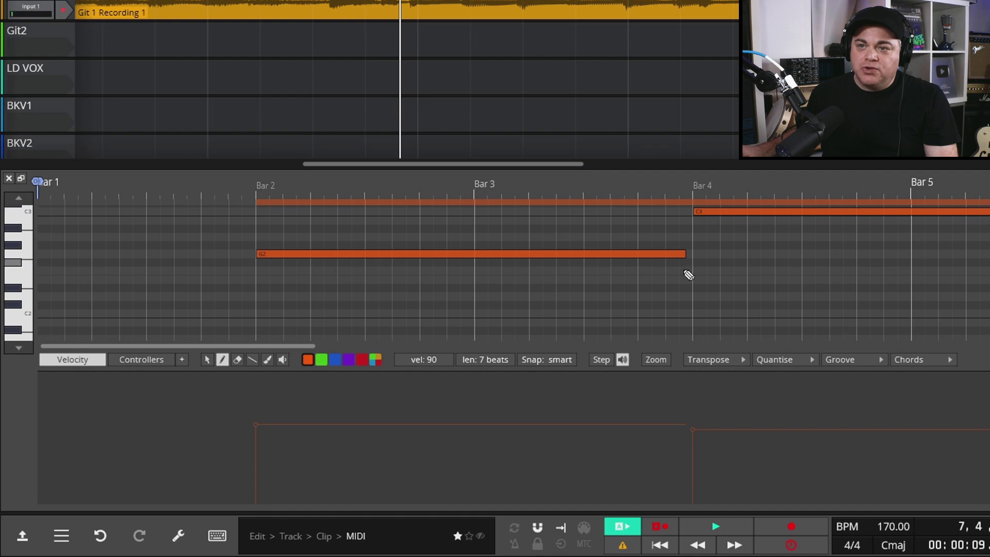
click(207, 359)
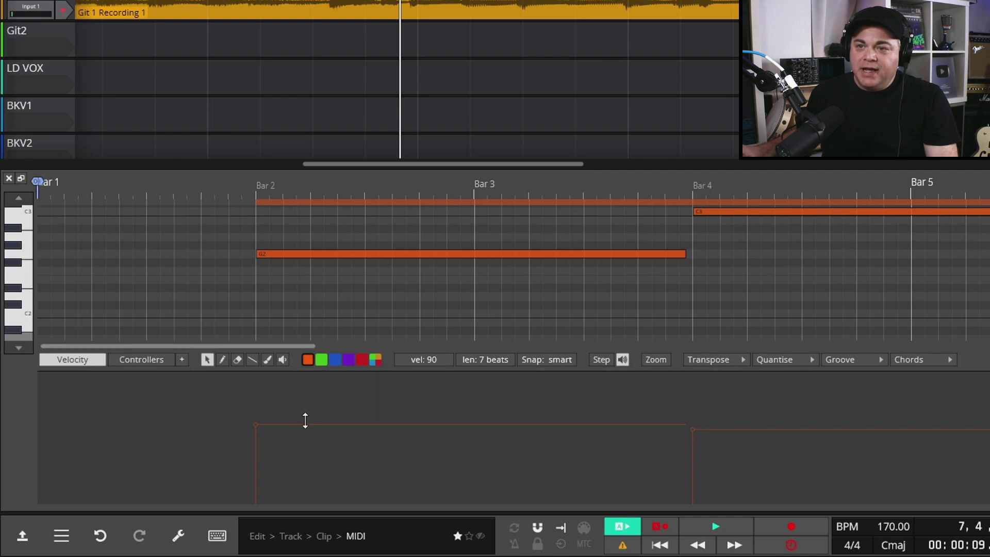
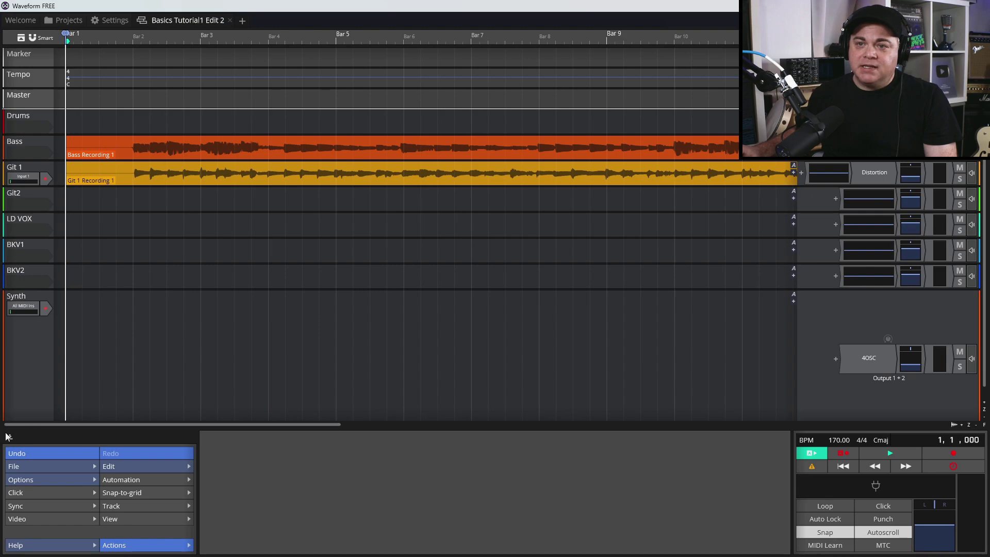
Step: Collapse the large control panel, open the MIDI Typing keyboard and place it over the middle of the arrangement
click(10, 439)
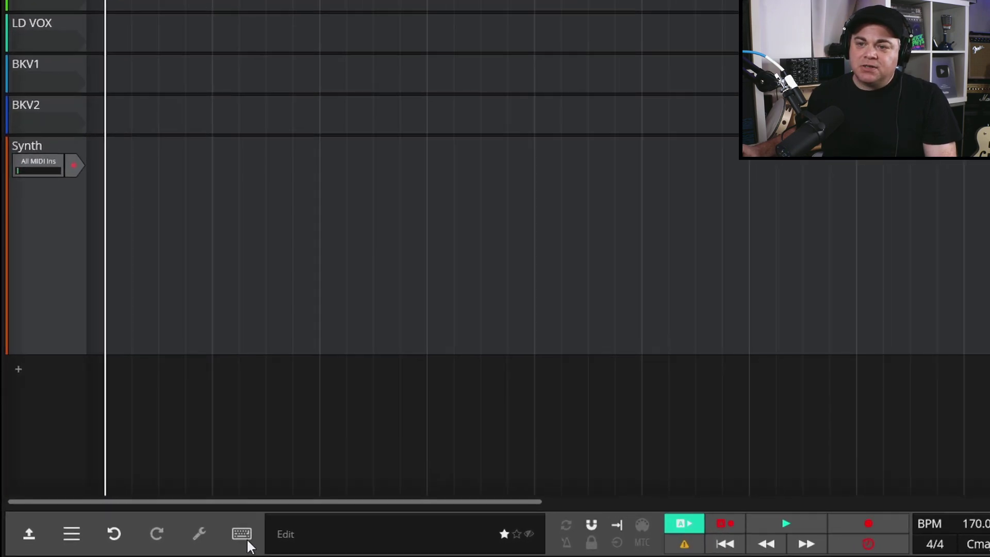
click(243, 537)
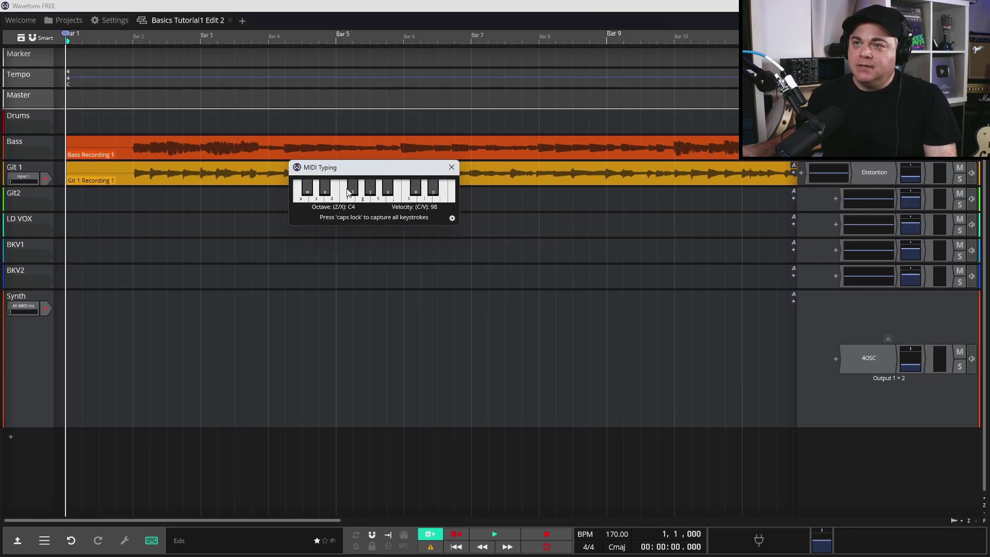
drag(359, 169, 416, 222)
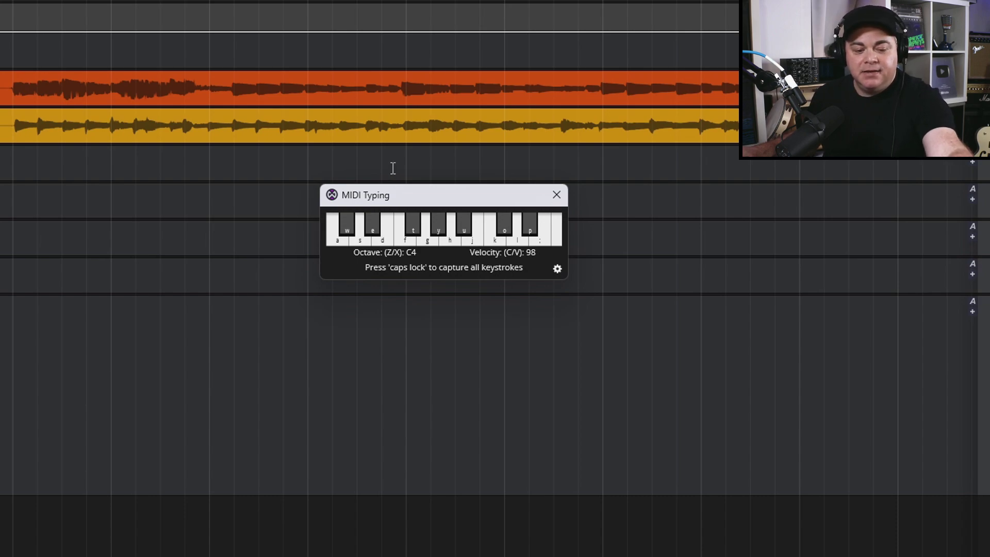
Step: Try out the C4, D4, E4 and F4 notes on the MIDI Typing keyboard
key(a)
key(s)
key(d)
key(f)
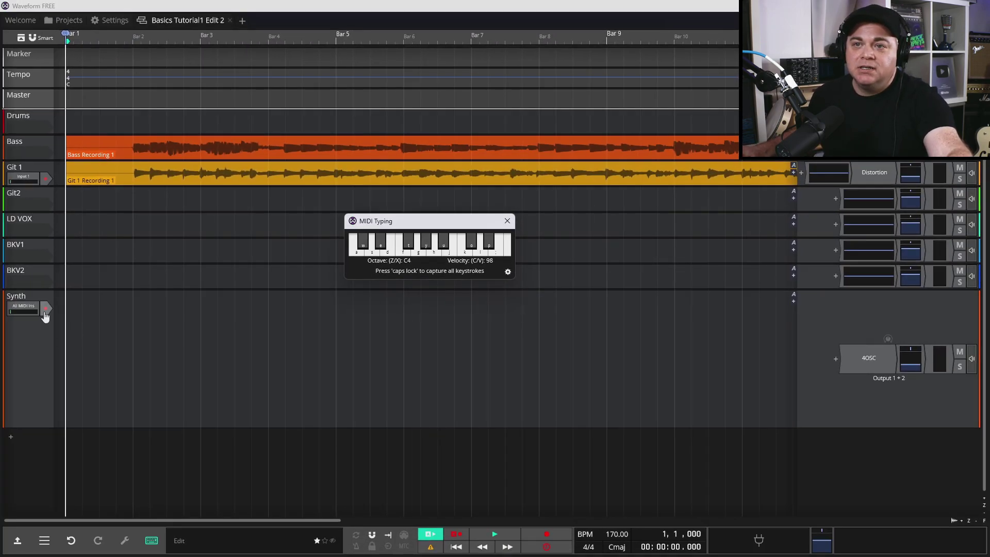
Step: Arm the Synth track and record G4, C5, A4, C5 twice with the MIDI Typing keyboard, holding each note about two bars from bar 2 to 18
click(46, 311)
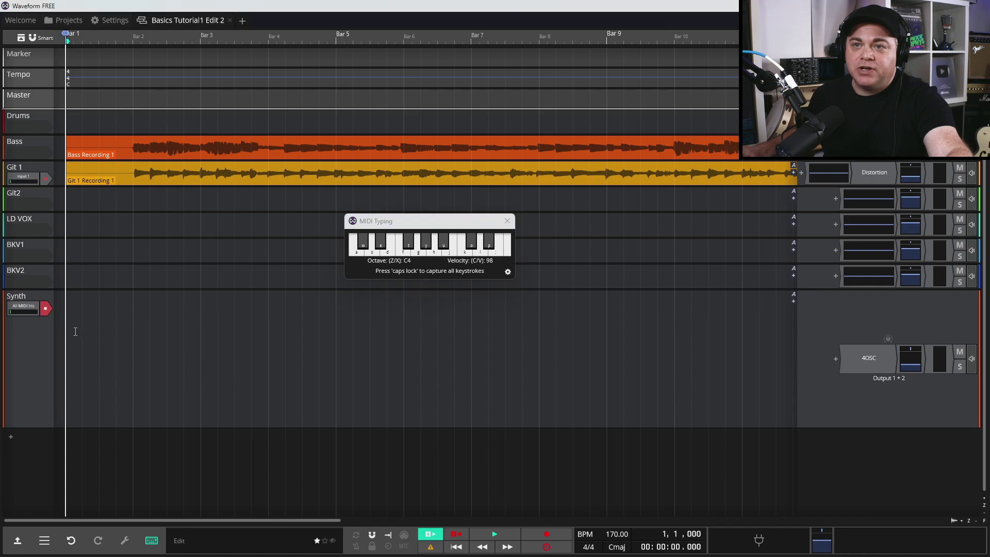
click(545, 535)
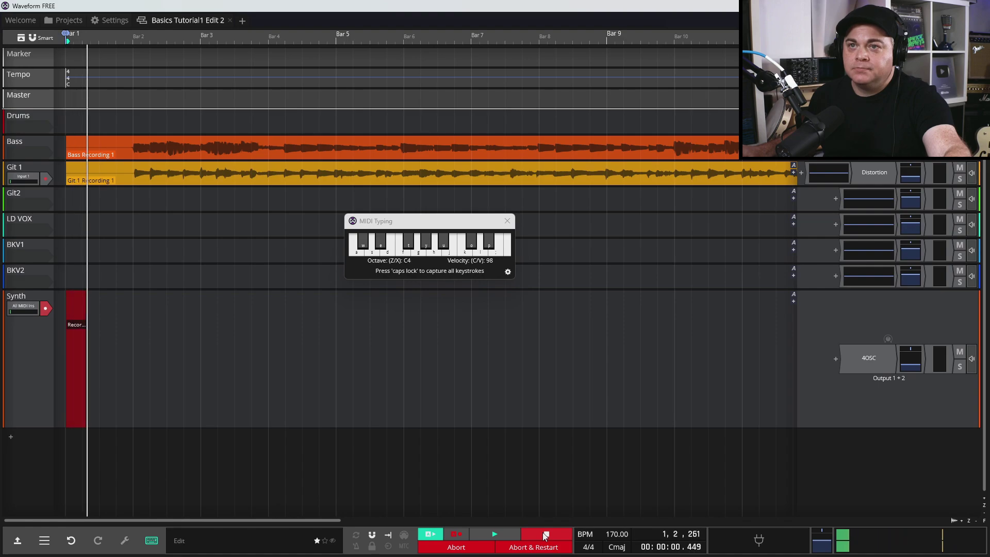
key(g)
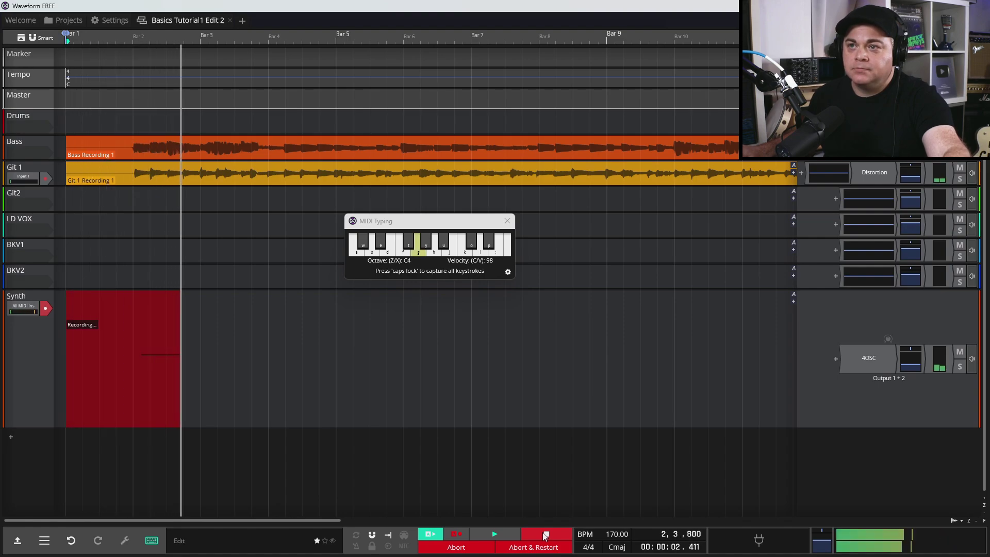
key(k)
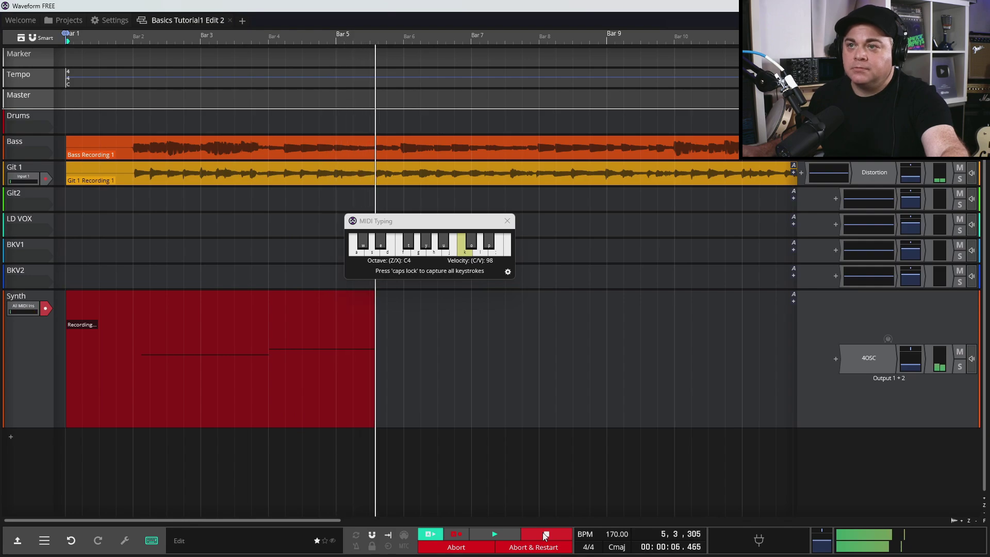
key(h)
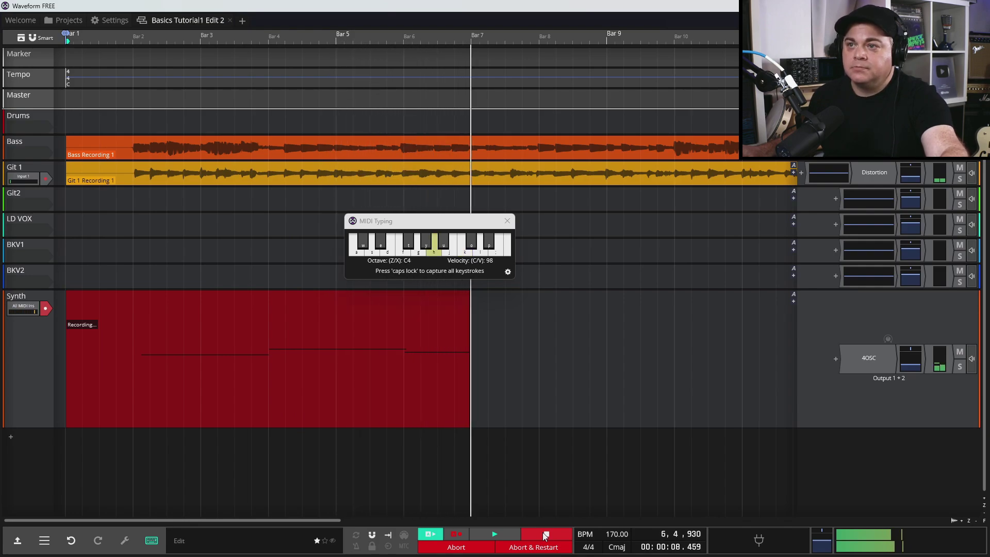
key(k)
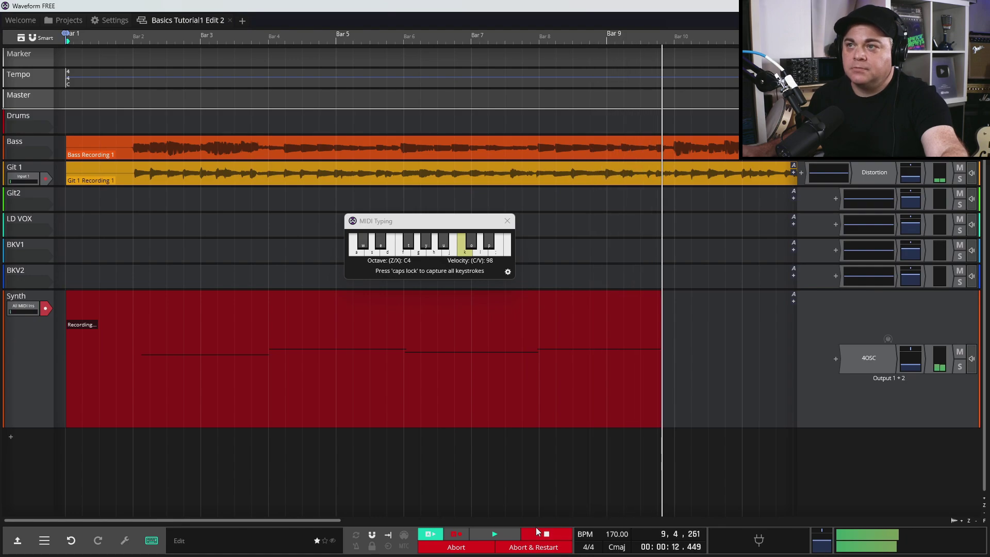
key(g)
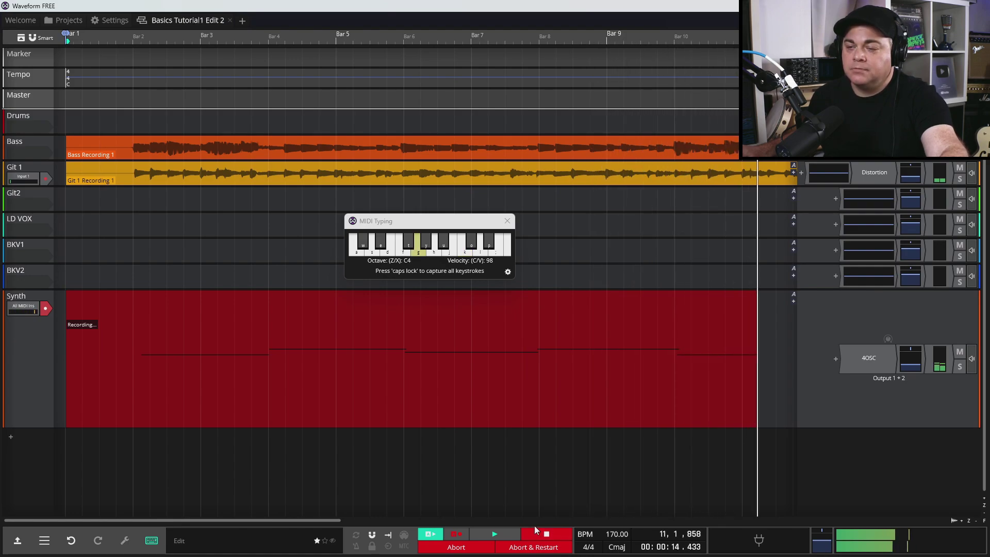
key(k)
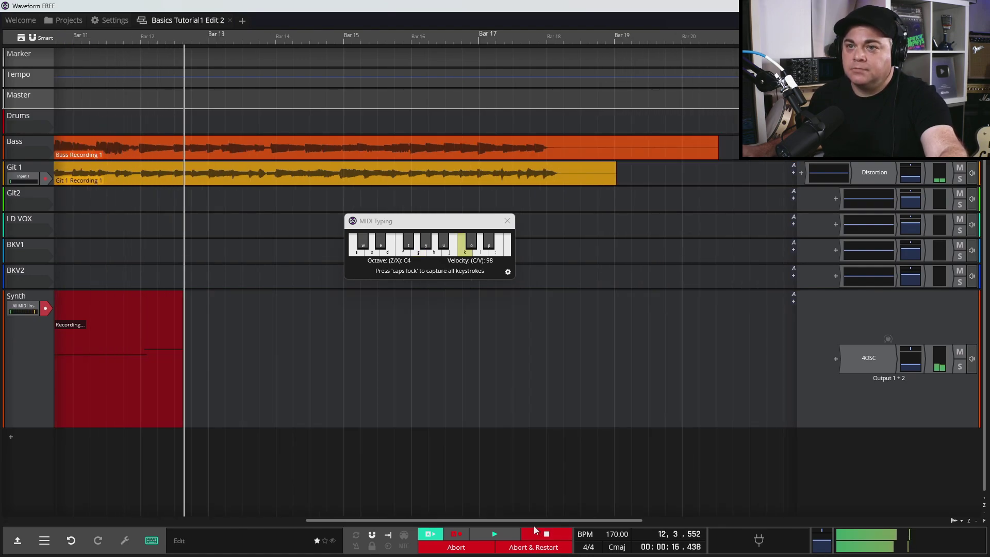
key(h)
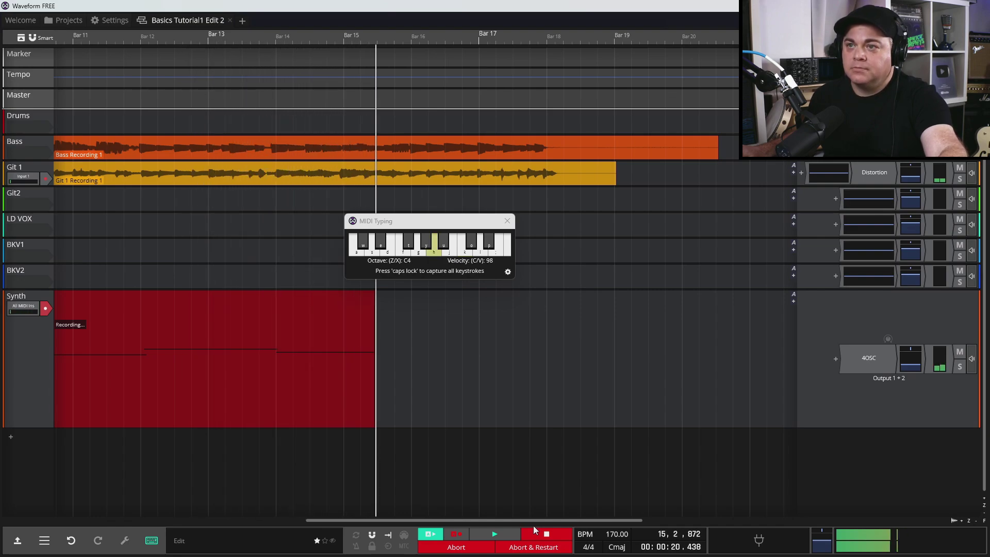
key(k)
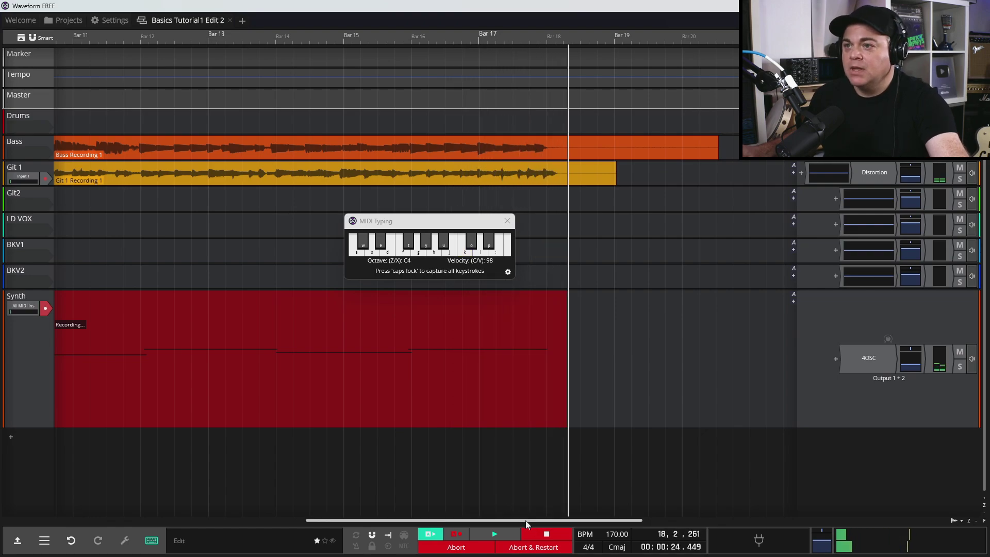
key(space)
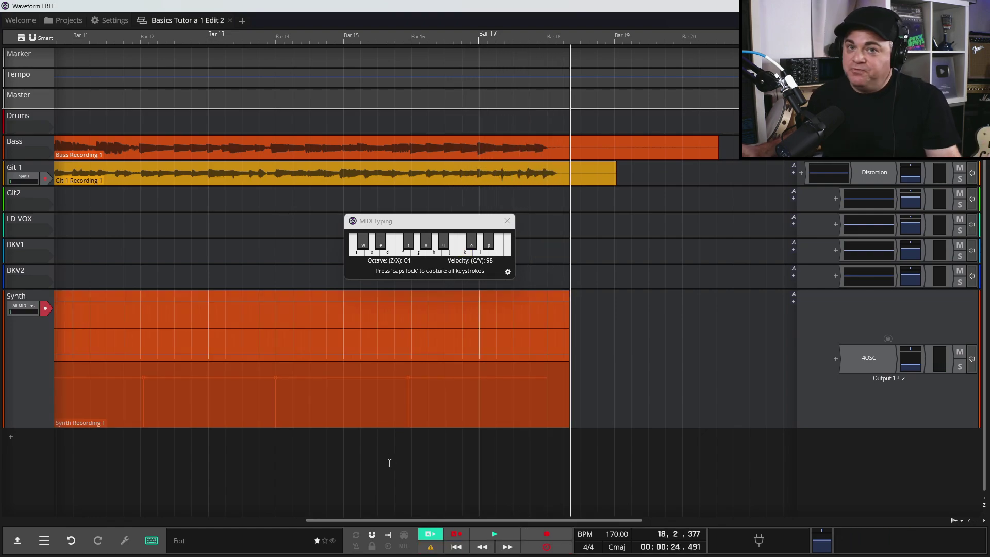
Step: Lower the MIDI Typing keyboard's octave to C3 and try out the F3, G3, A3 and B3 notes
mouse_move(320, 372)
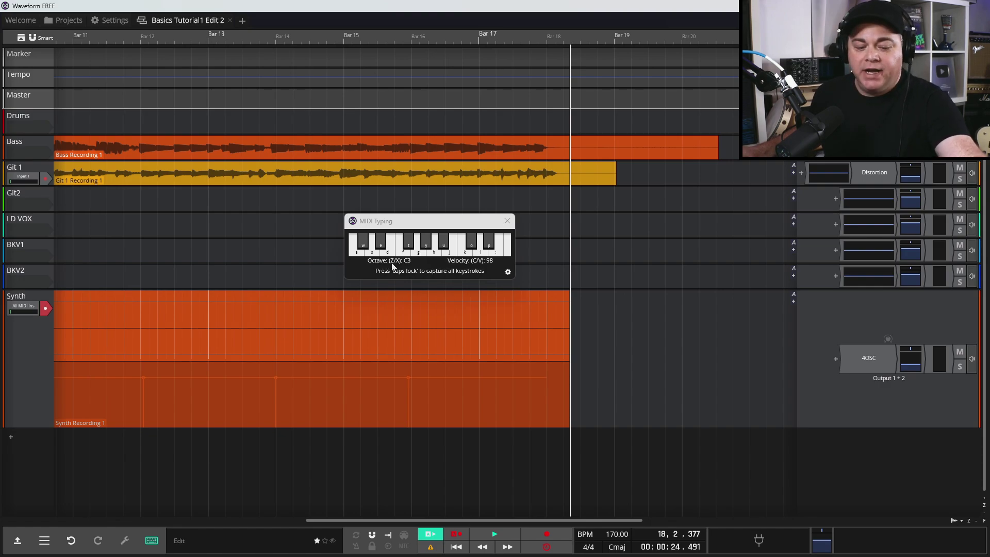
key(f)
key(g)
key(h)
key(j)
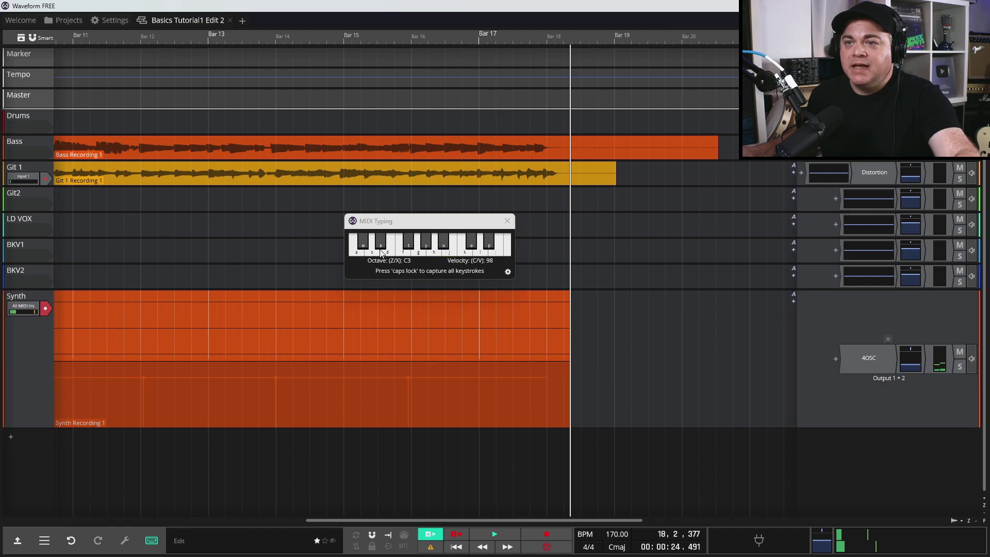
Step: Open the recorded Synth clip in the MIDI editor and transpose its notes down one octave
mouse_move(193, 290)
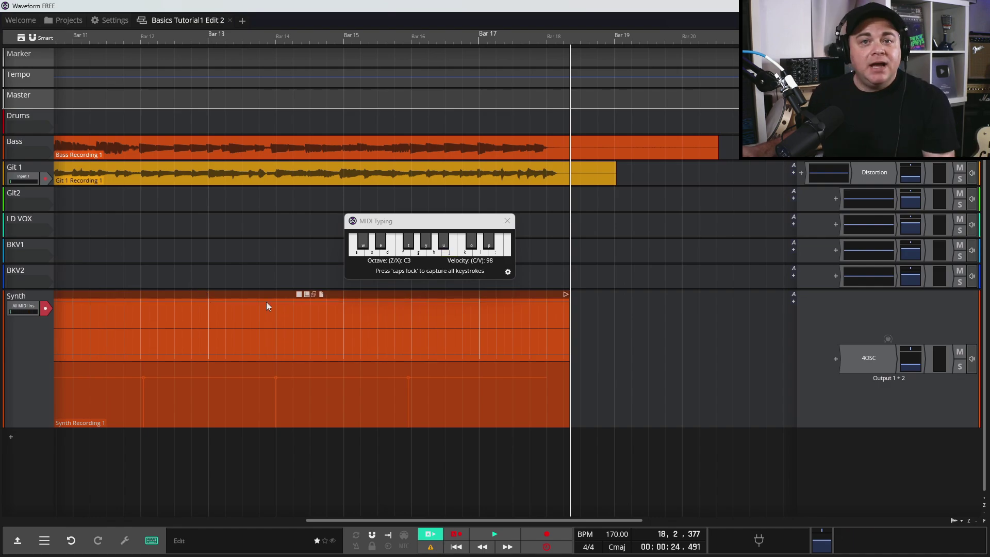
double_click(222, 297)
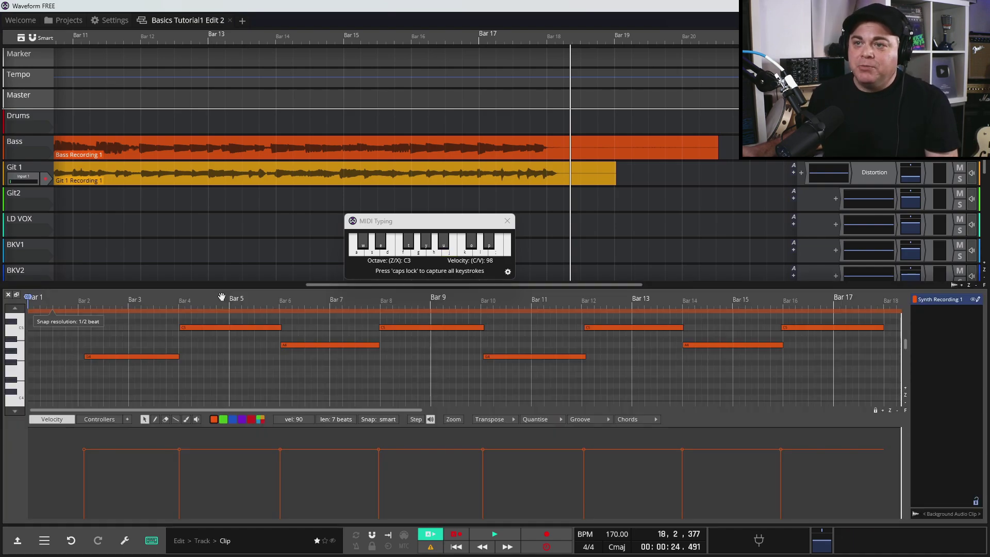
click(505, 421)
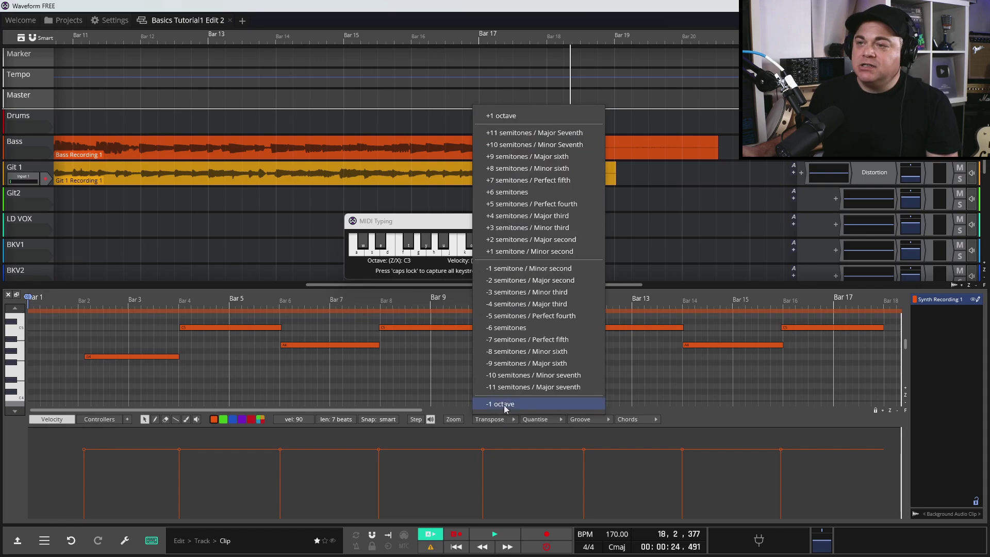
click(504, 404)
Step: Play the song from the beginning into bar 4 to hear the transposed Synth part with the bass and guitar
key(Home)
key(space)
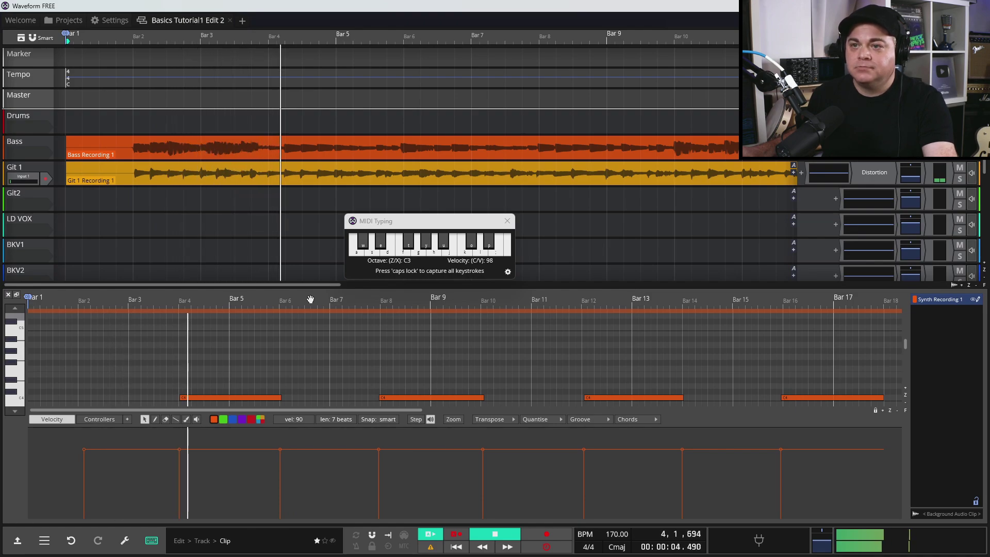
key(space)
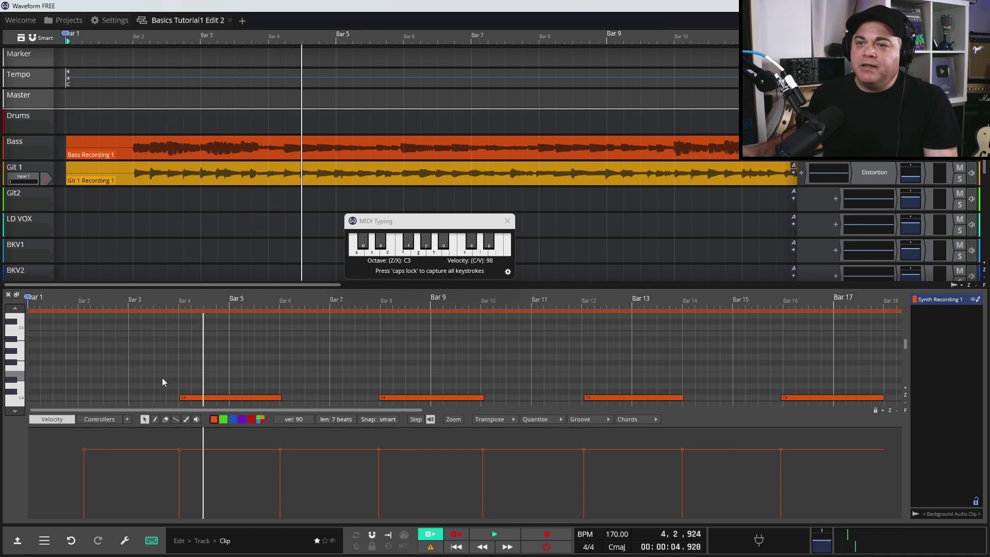
Step: Select all notes in the Synth clip and quantise their start times to the nearest 1/4 beat
scroll(161, 380, down, 2)
scroll(502, 302, up, 2)
scroll(502, 302, up, 4)
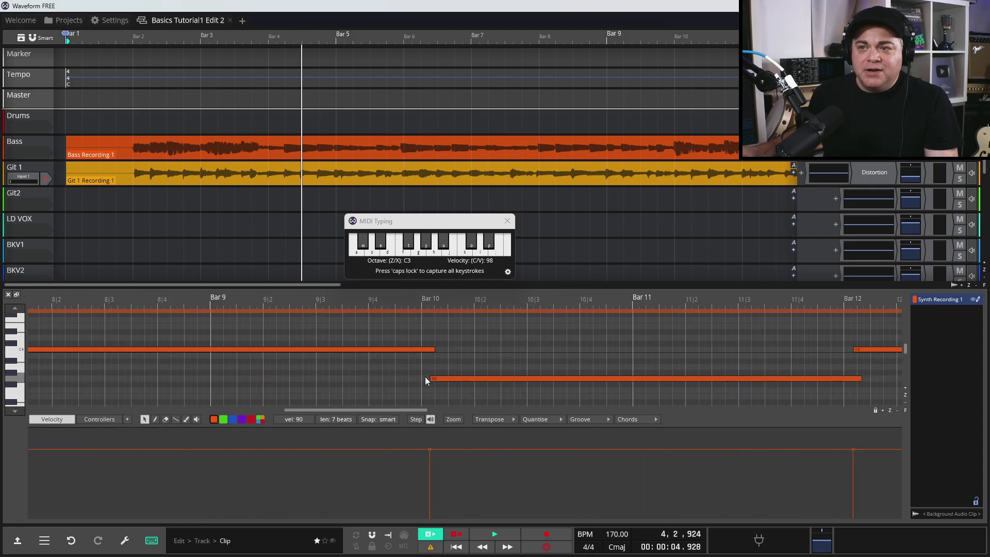
click(410, 307)
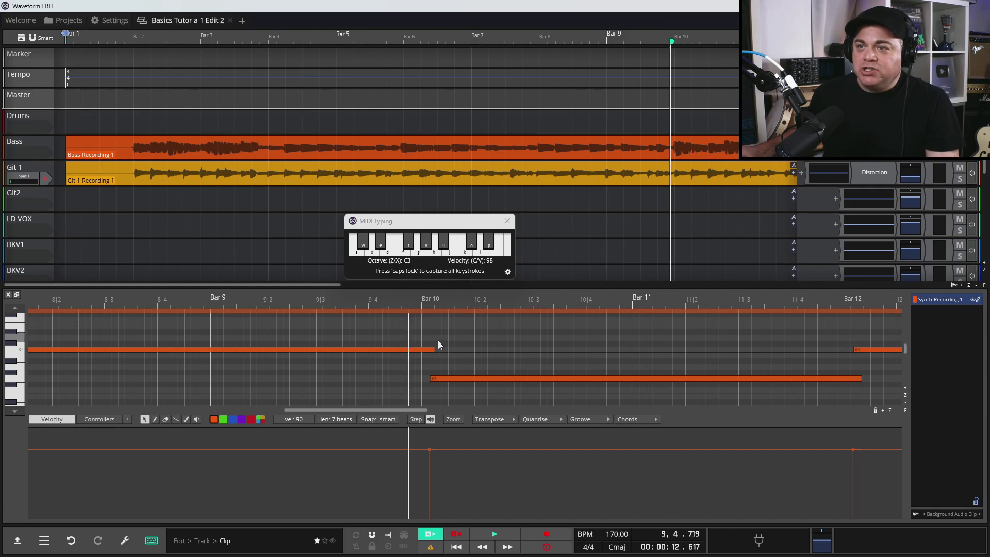
scroll(429, 300, down, 3)
scroll(429, 300, down, 5)
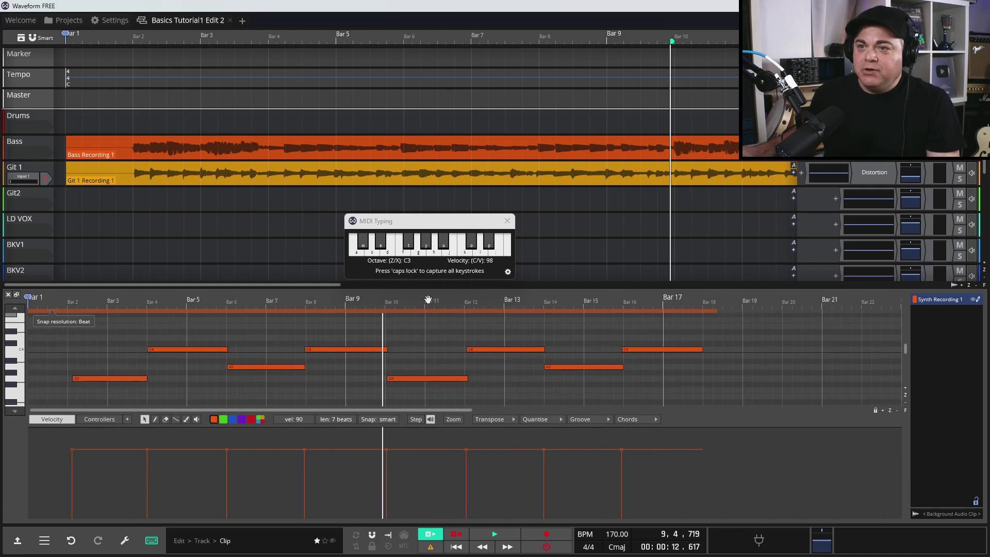
drag(82, 318, 573, 389)
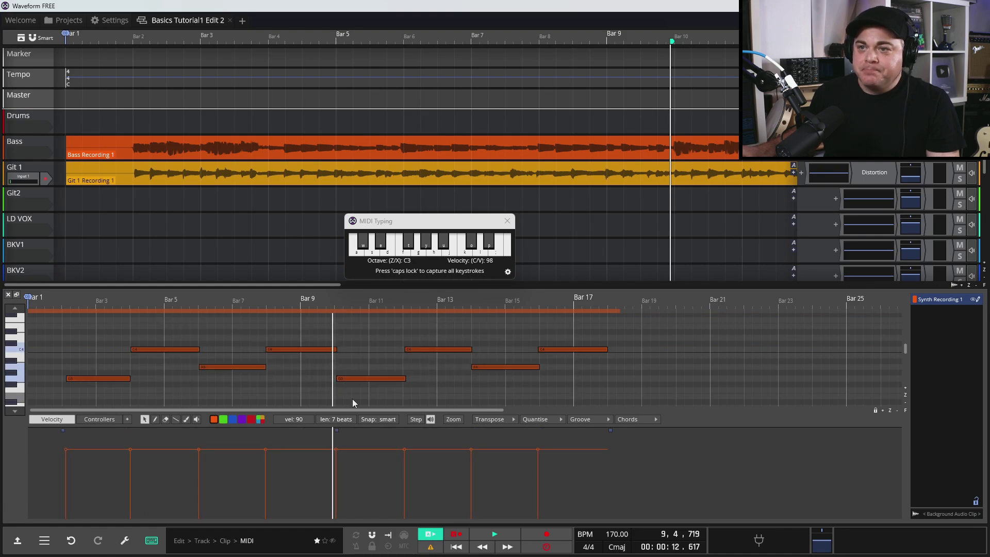
click(544, 419)
mouse_move(562, 436)
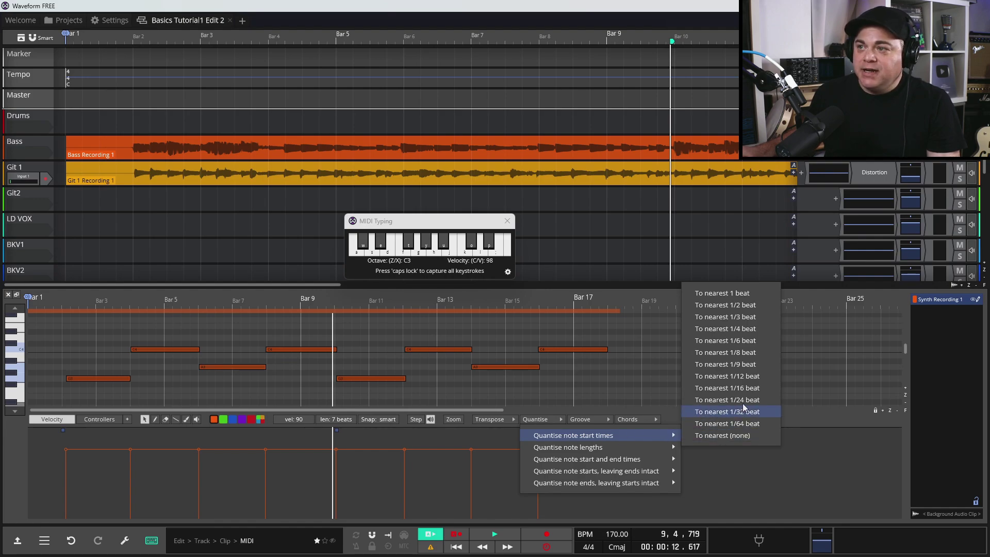
click(743, 334)
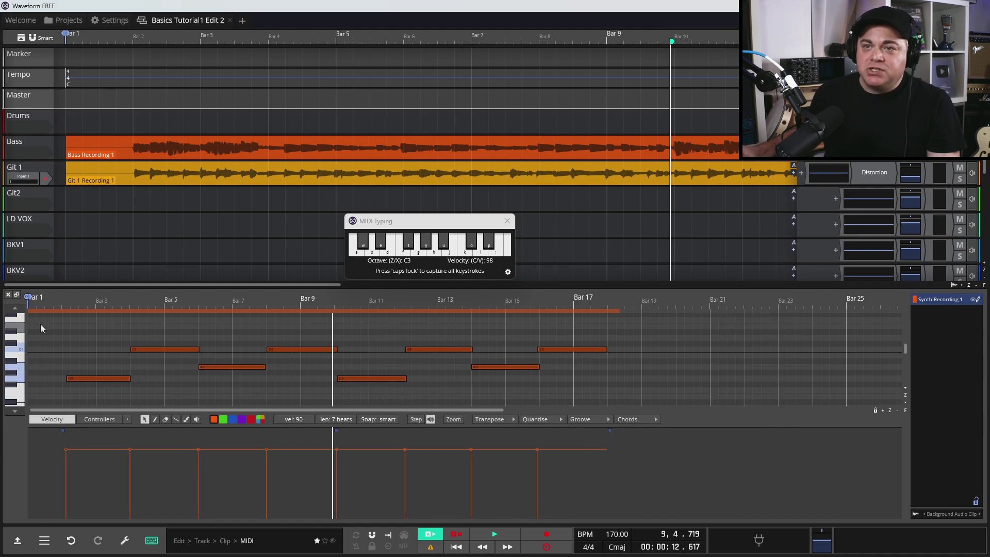
Step: Move the first G3 note of the Synth clip earlier so that it starts exactly at bar 2
click(62, 305)
scroll(66, 305, up, 5)
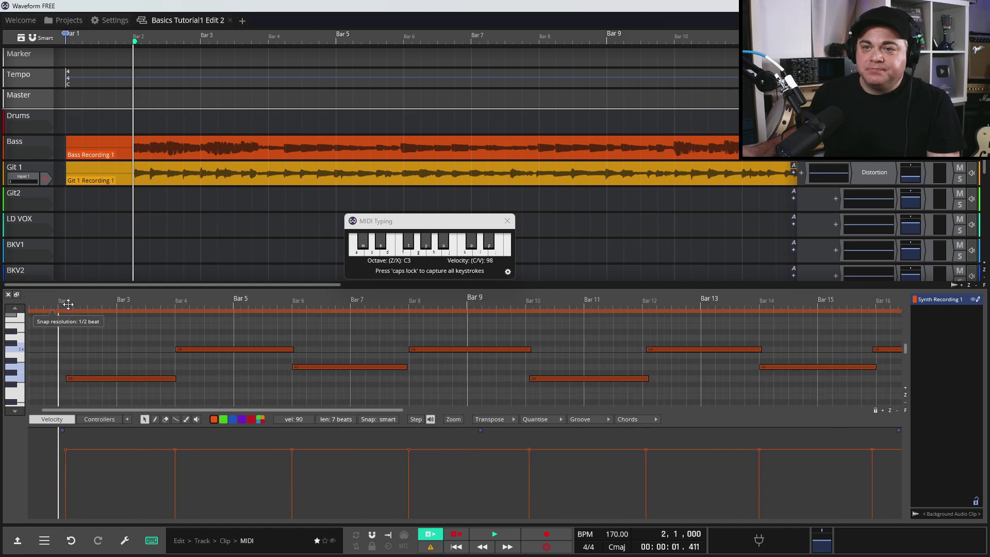
scroll(70, 305, down, 2)
scroll(38, 370, down, 3)
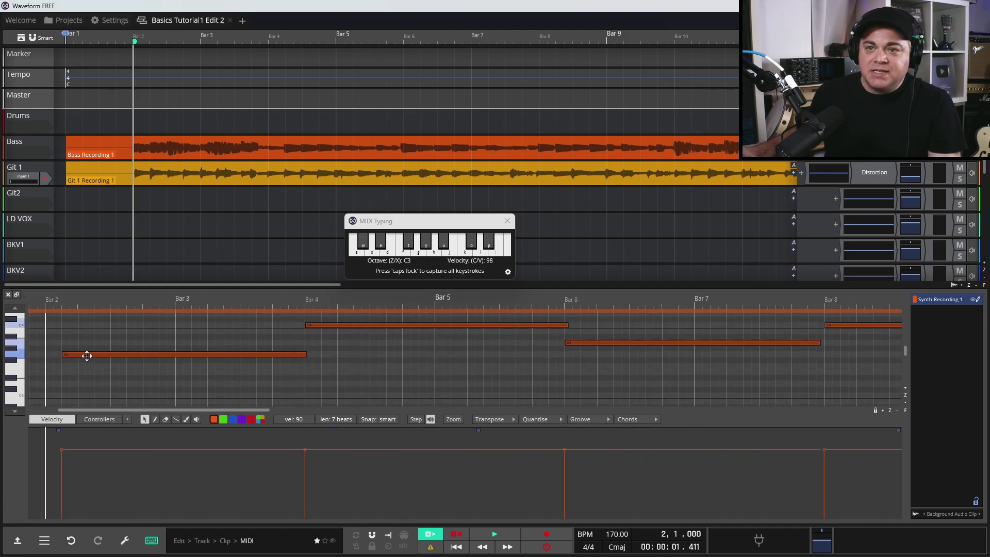
click(85, 354)
drag(94, 354, 73, 354)
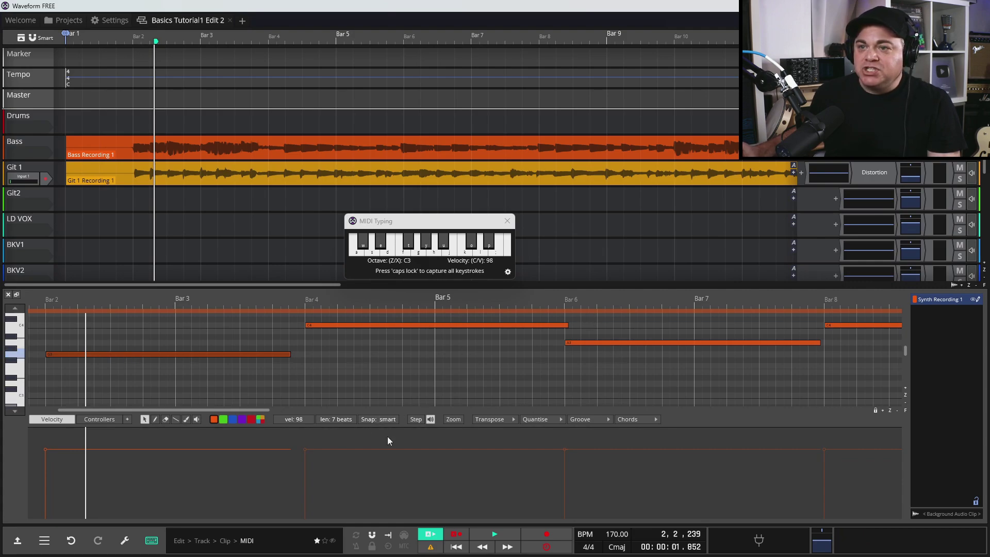
Step: Align the starts of the G3 note at bar 10 and the C4 notes at bars 12 and 16 with their bar lines
drag(264, 410, 420, 409)
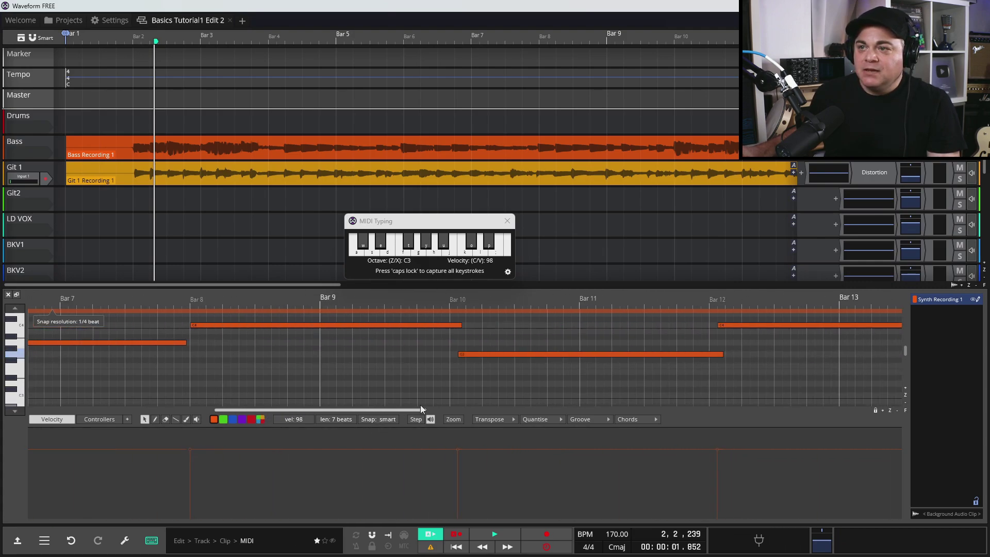
drag(479, 354, 470, 354)
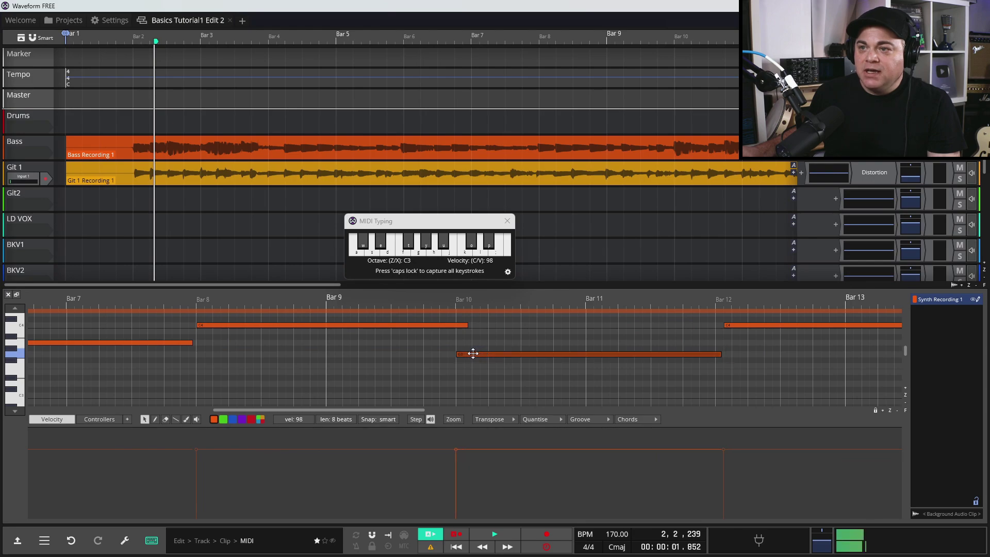
drag(376, 409, 421, 409)
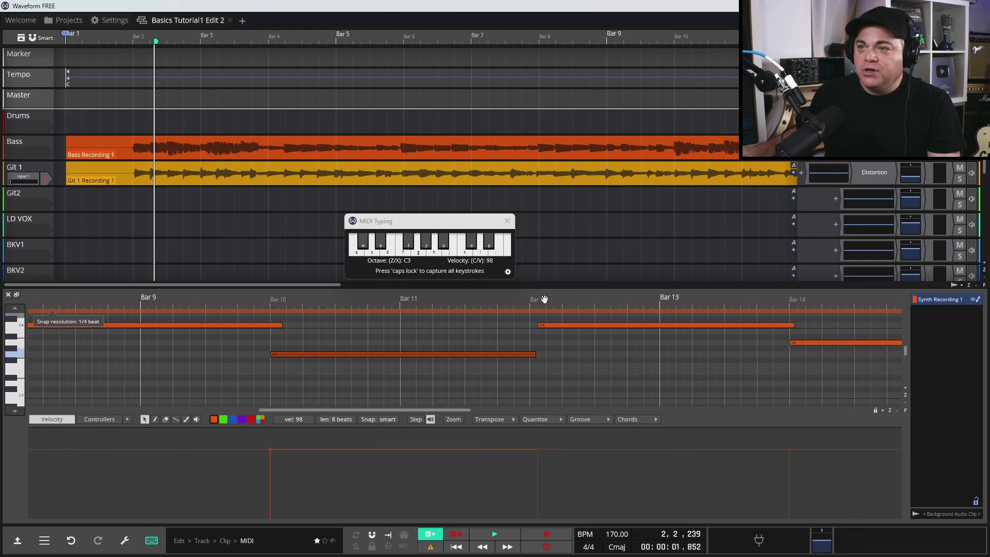
drag(556, 327, 548, 327)
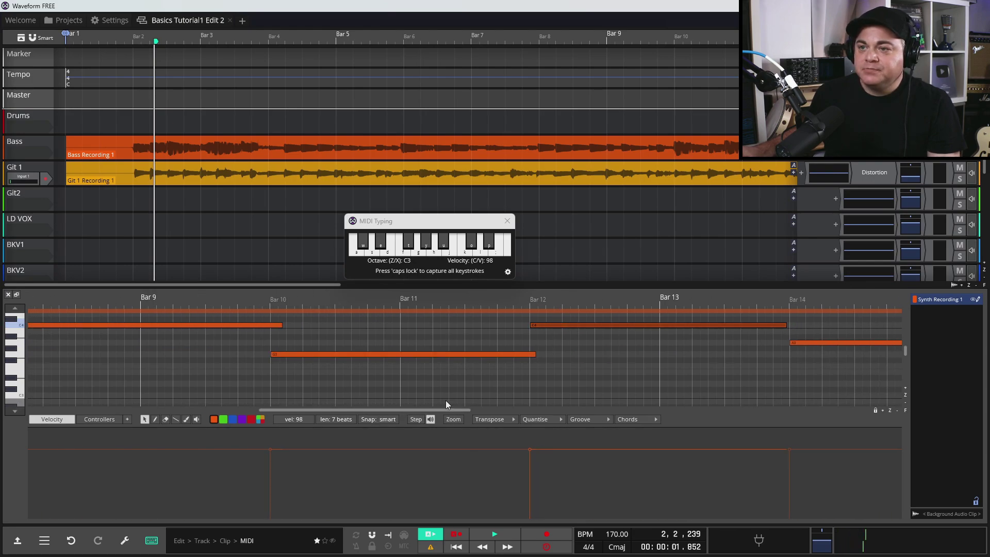
drag(457, 407, 569, 408)
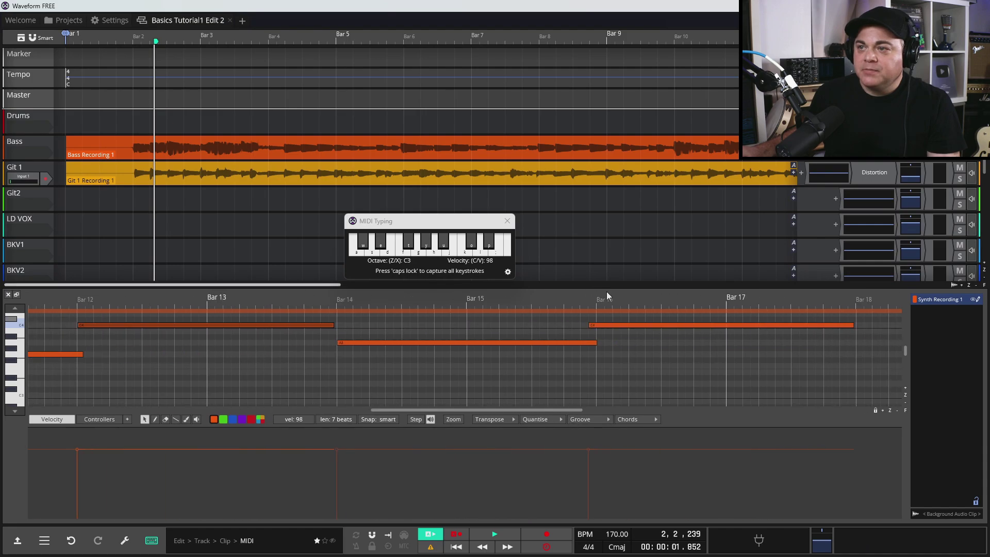
drag(605, 326, 612, 326)
Step: Look over the aligned notes from bar 4 to bar 18 and close the MIDI editor
drag(437, 293, 441, 299)
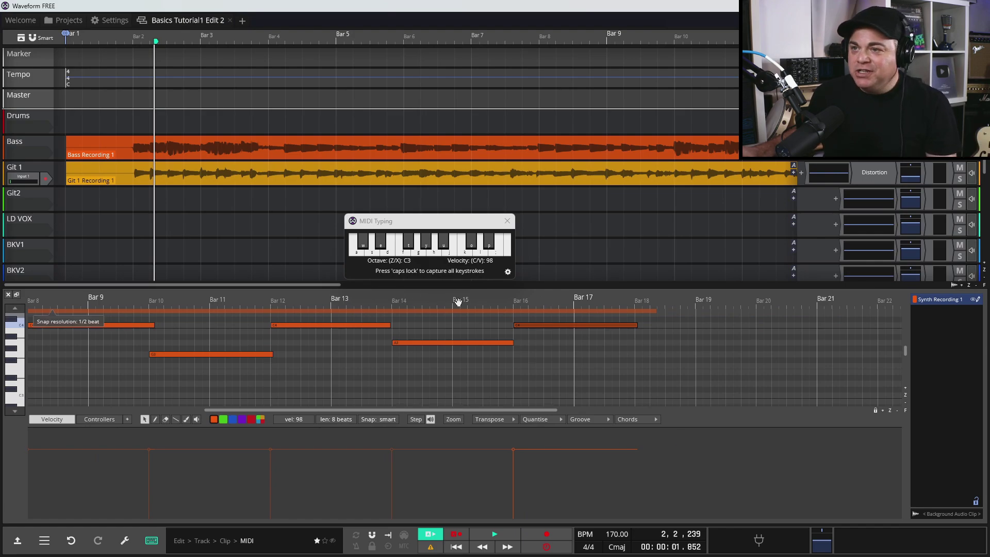
scroll(464, 336, up, 1)
drag(410, 304, 418, 307)
drag(204, 303, 450, 351)
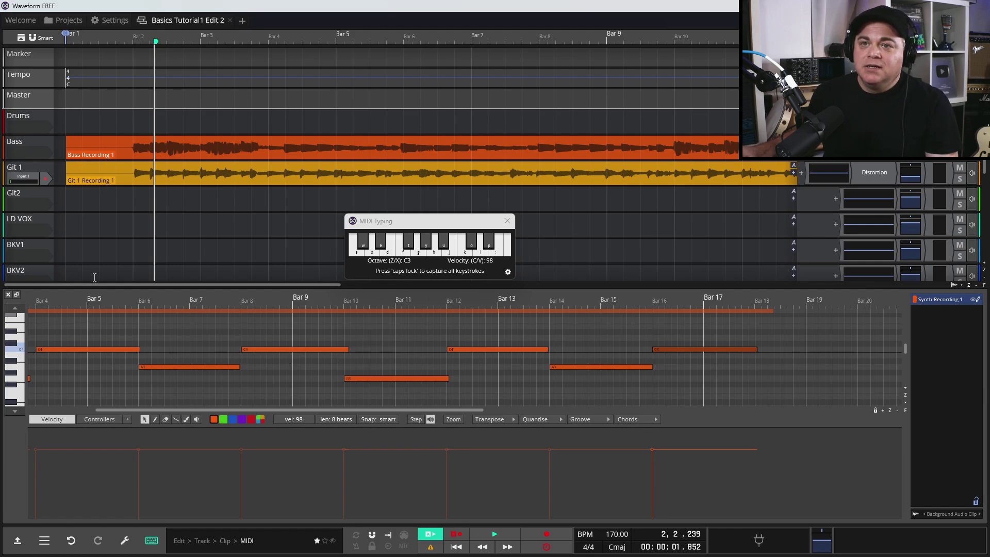
click(9, 296)
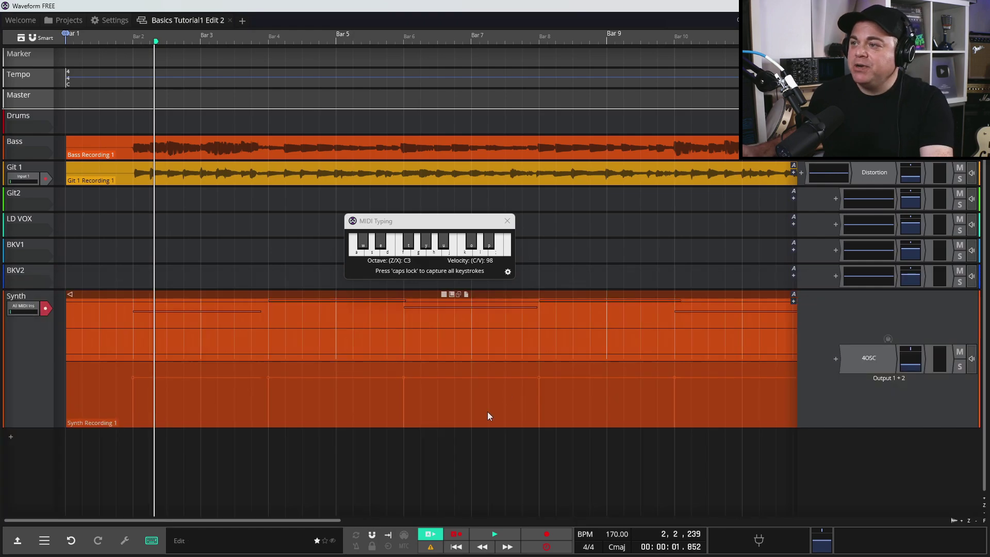
Step: Play back the Synth part with the other tracks and adjust the Synth track's volume
key(space)
click(910, 365)
key(space)
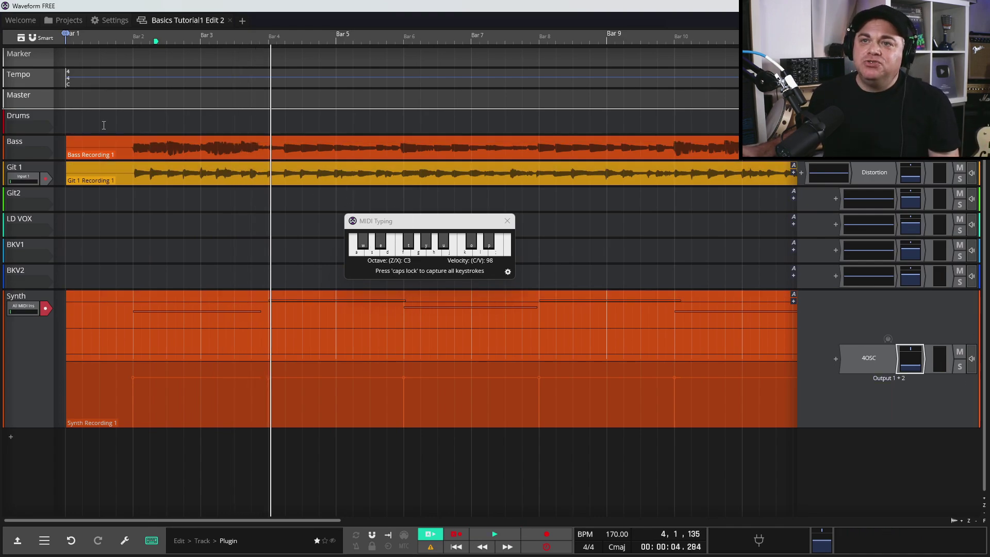
Step: Add the Micro Drum Sampler from the Waveform instruments to the Drums track
click(145, 155)
click(145, 123)
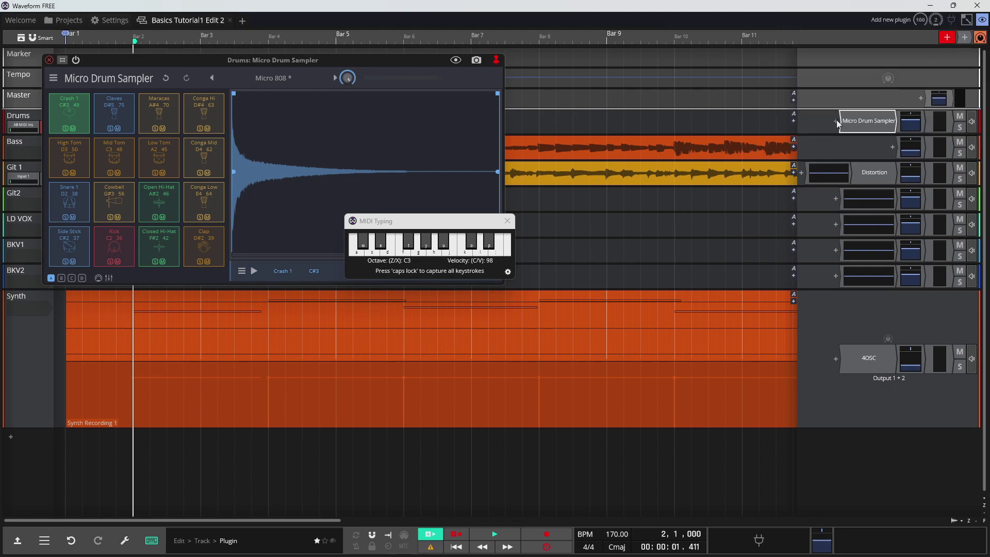
click(837, 120)
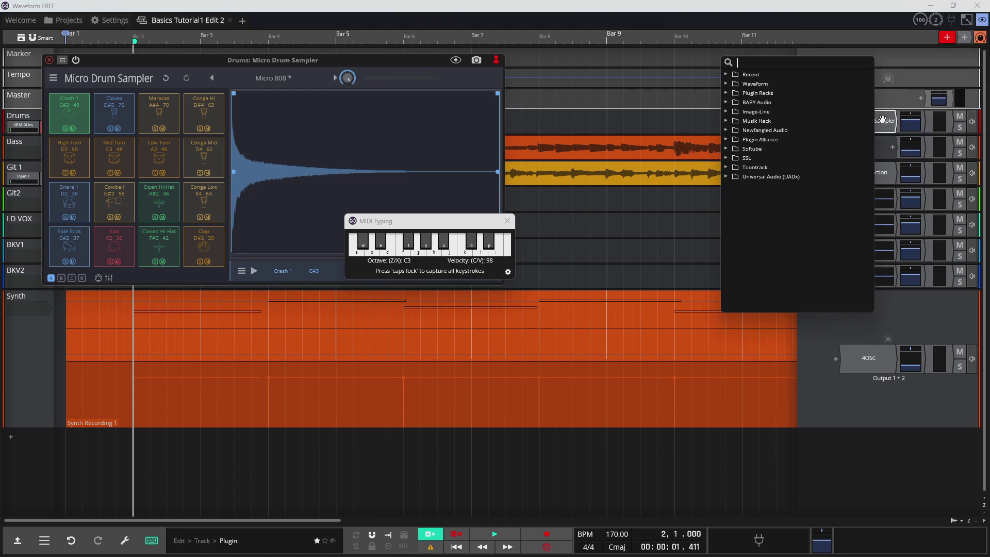
click(726, 84)
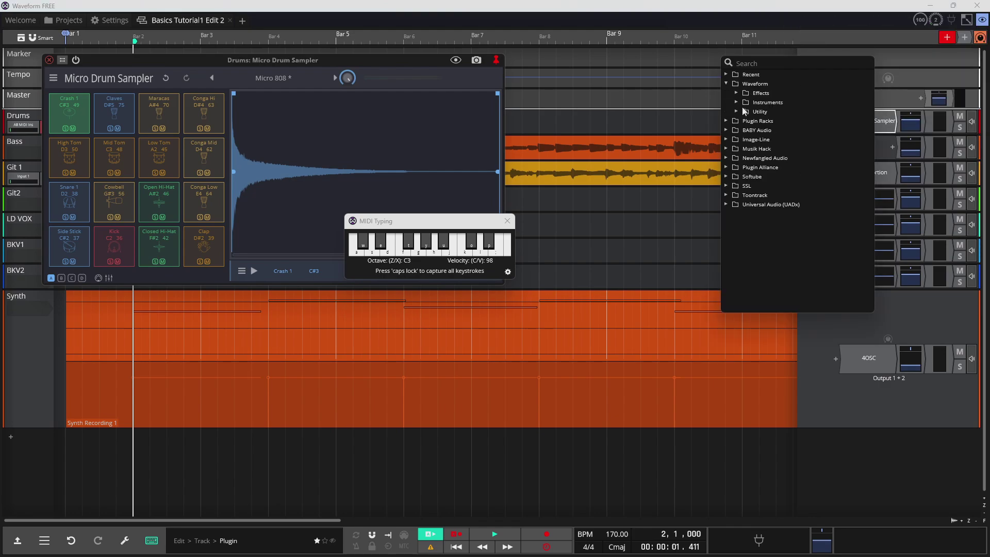
click(737, 102)
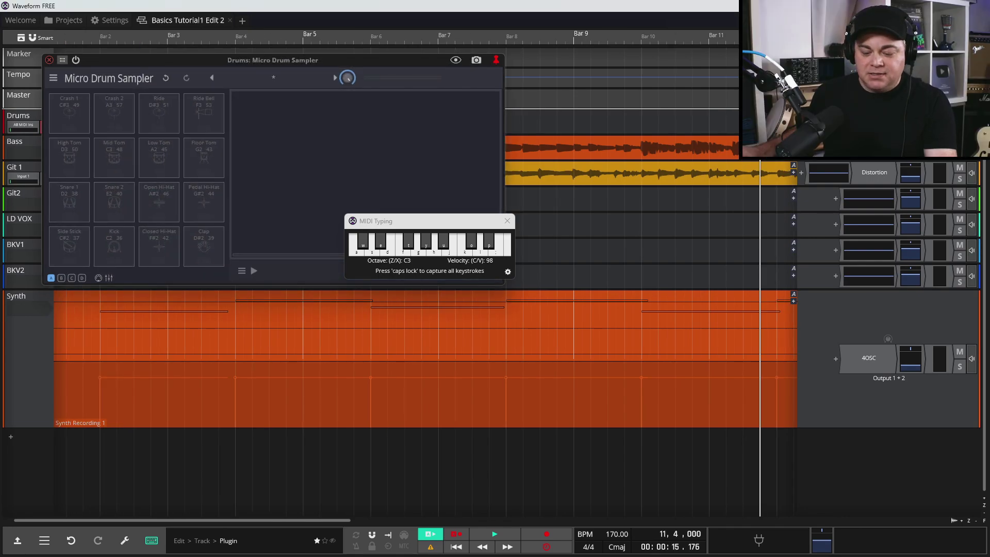
Step: Close the MIDI Typing keyboard and load the Micro 909 preset in the Micro Drum Sampler
click(608, 59)
drag(335, 63, 524, 120)
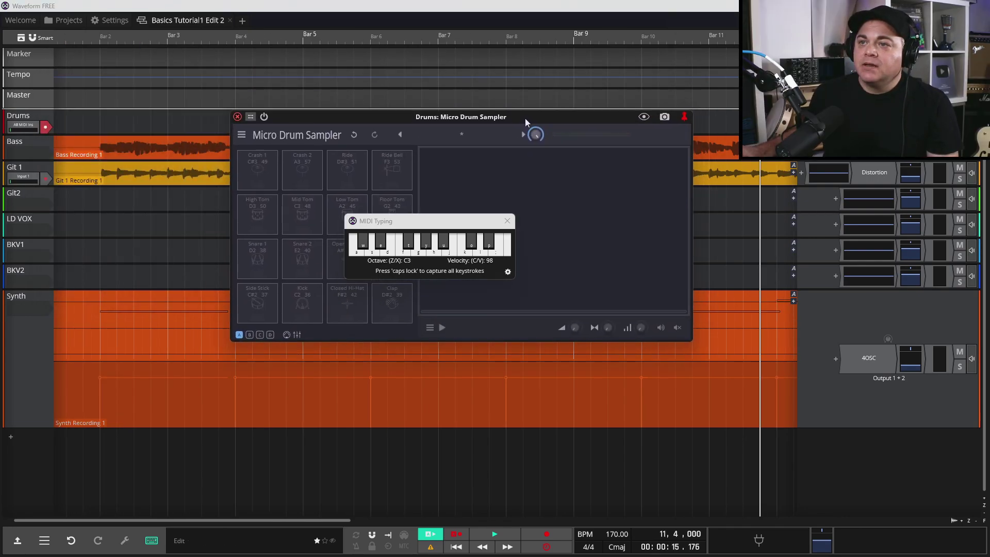
click(508, 221)
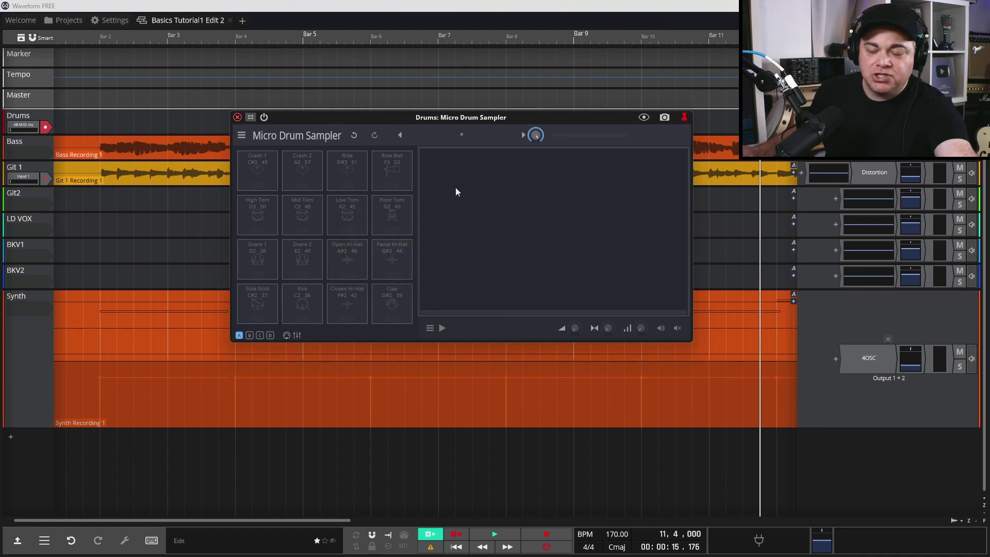
drag(347, 120, 373, 130)
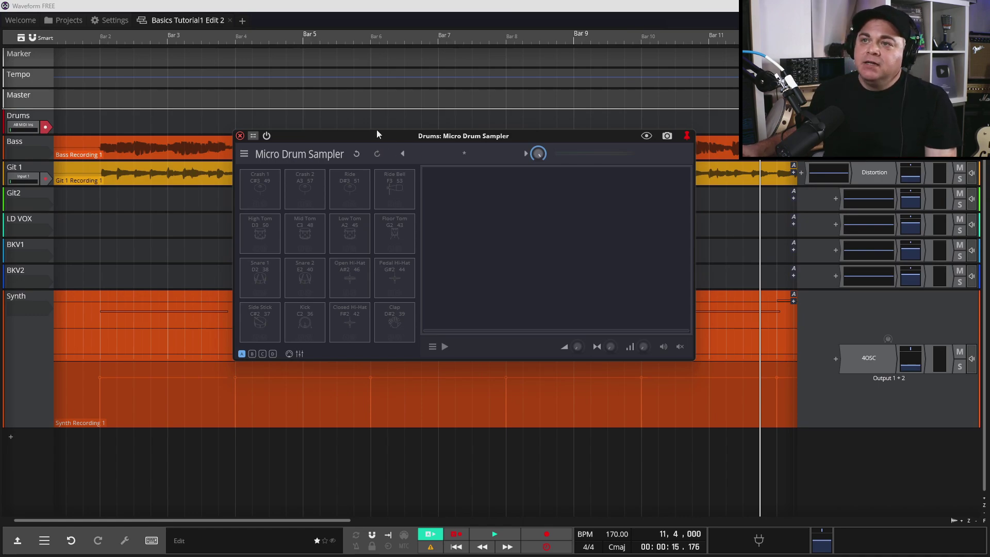
click(465, 151)
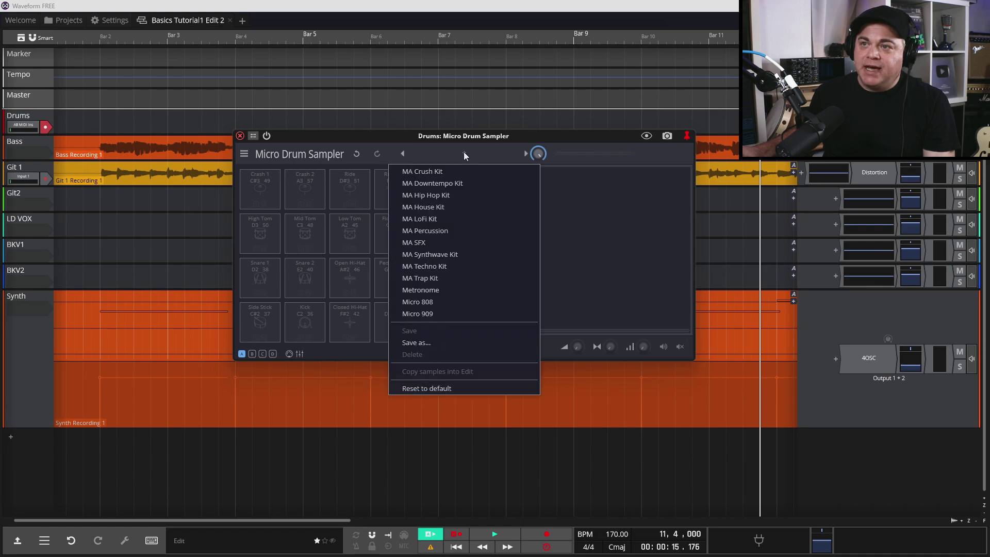
click(436, 314)
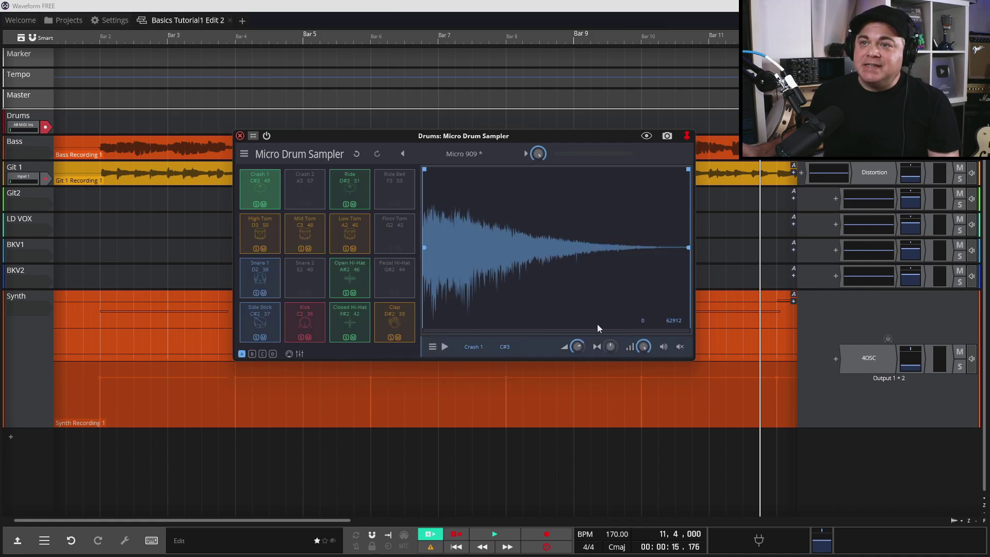
Step: Audition the Kick, Snare 1, Side Stick, Mid Tom and Ride pads of the Micro 909 kit and close the sampler
click(101, 253)
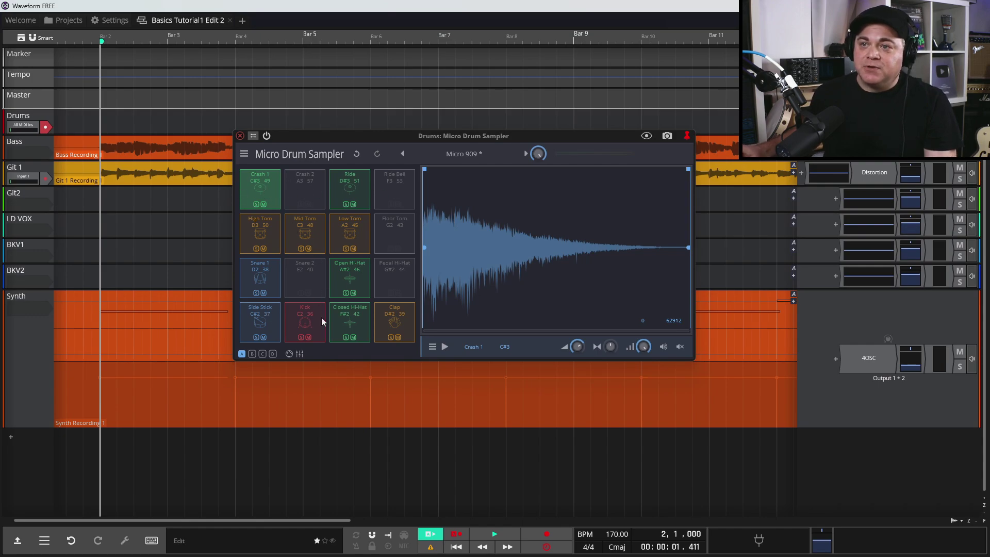
click(306, 312)
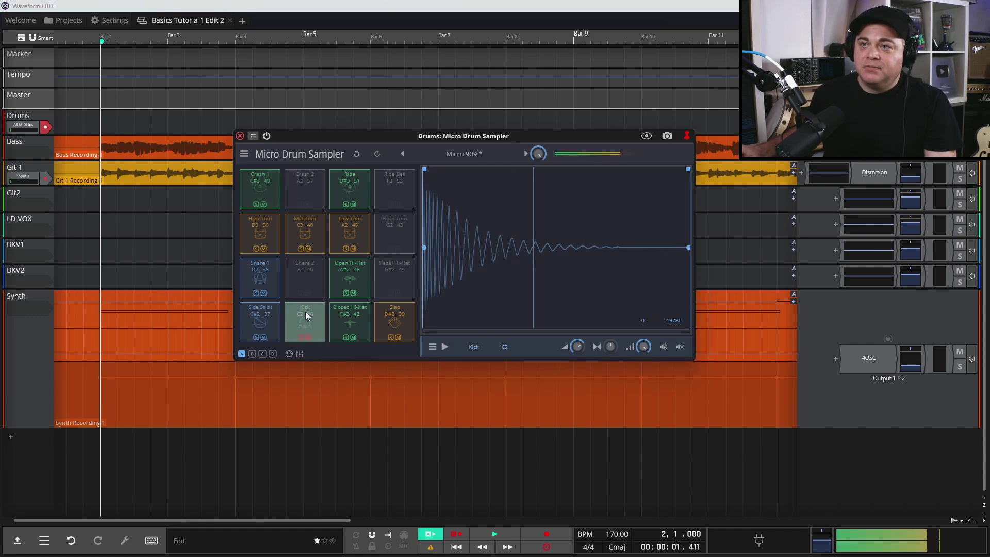
click(307, 312)
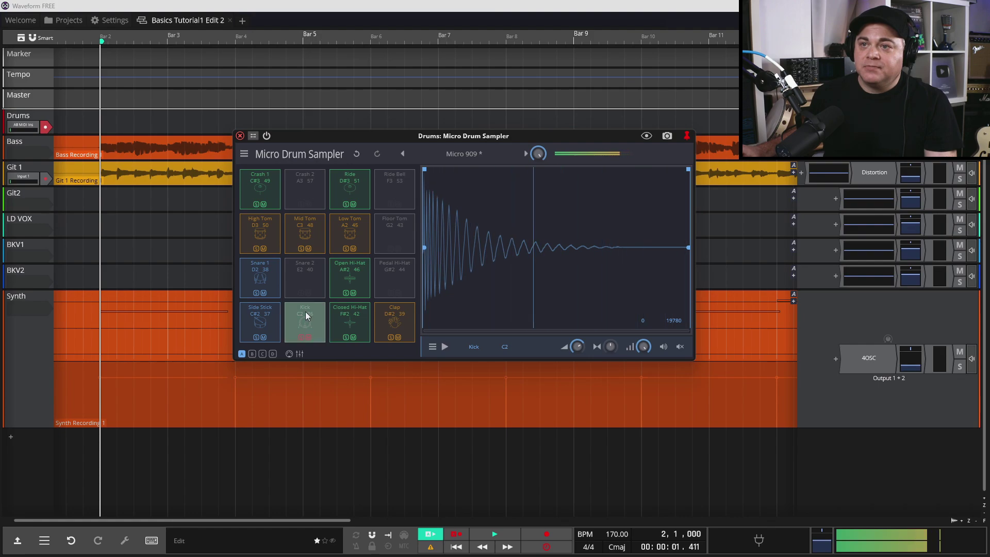
click(258, 271)
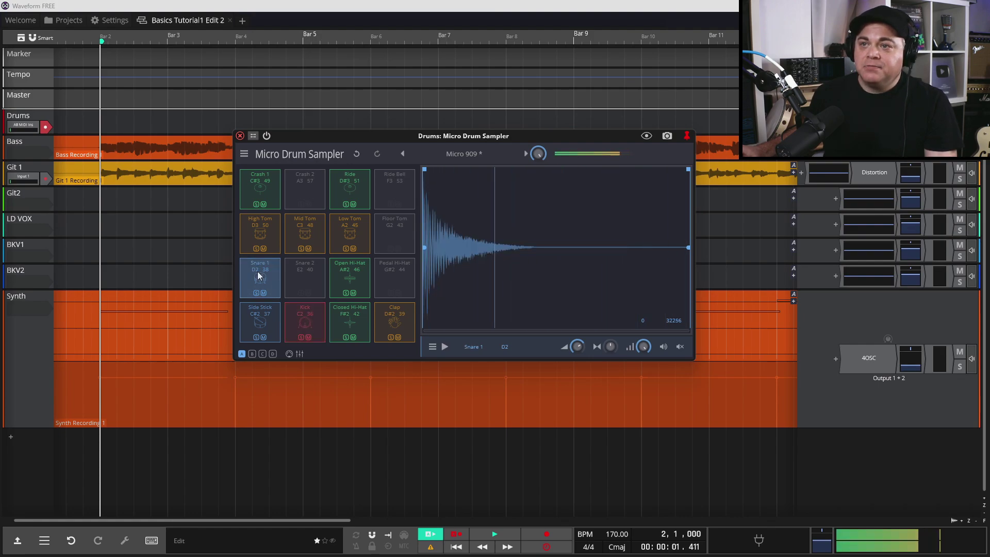
click(305, 276)
click(255, 313)
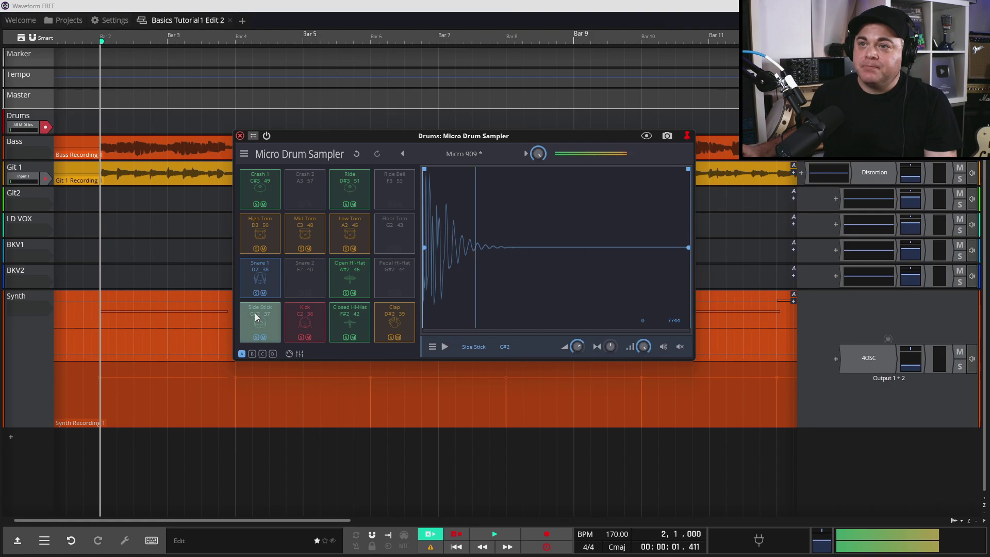
click(341, 259)
click(345, 219)
click(320, 223)
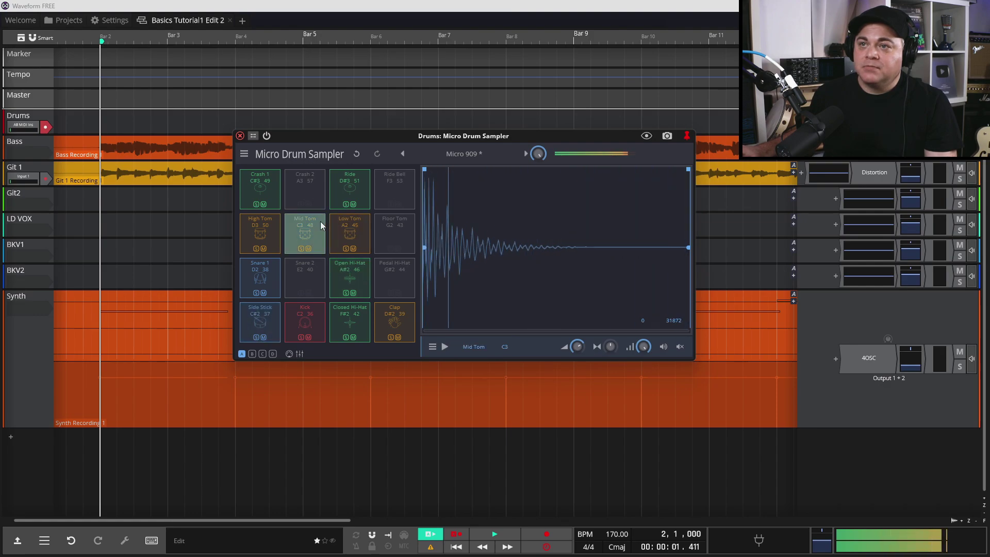
click(354, 181)
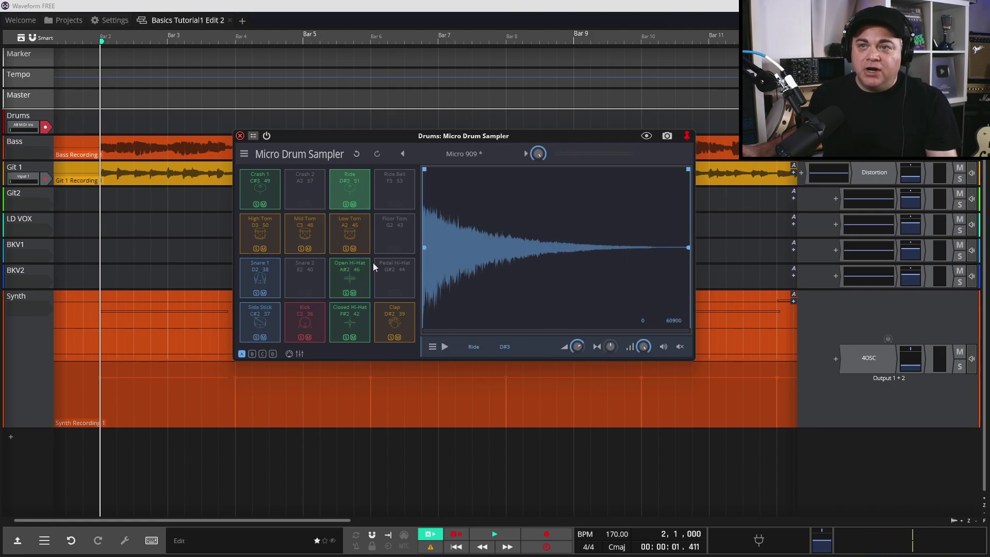
click(241, 136)
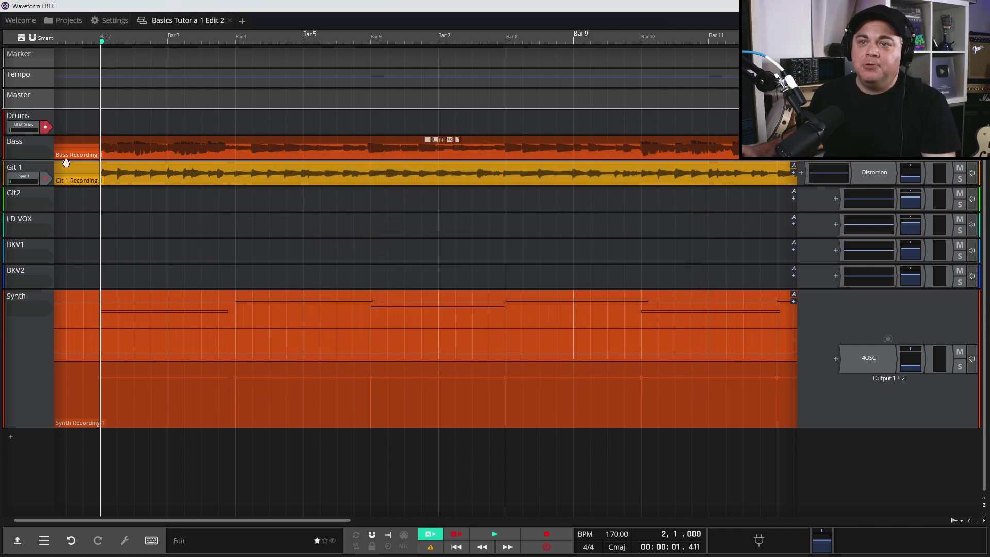
Step: Enlarge the Drums track in place of the Synth track and insert a Step clip on it around bar 3
click(209, 309)
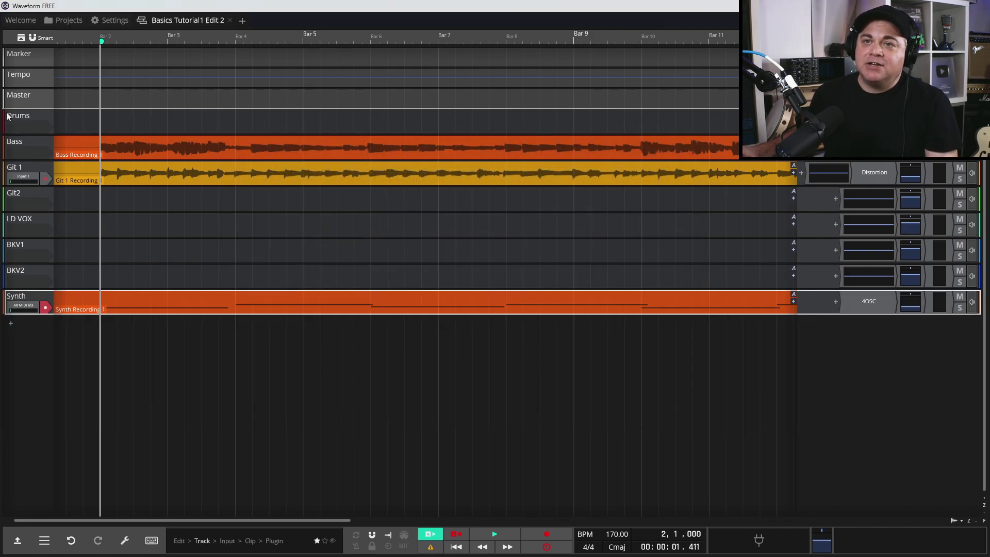
click(35, 114)
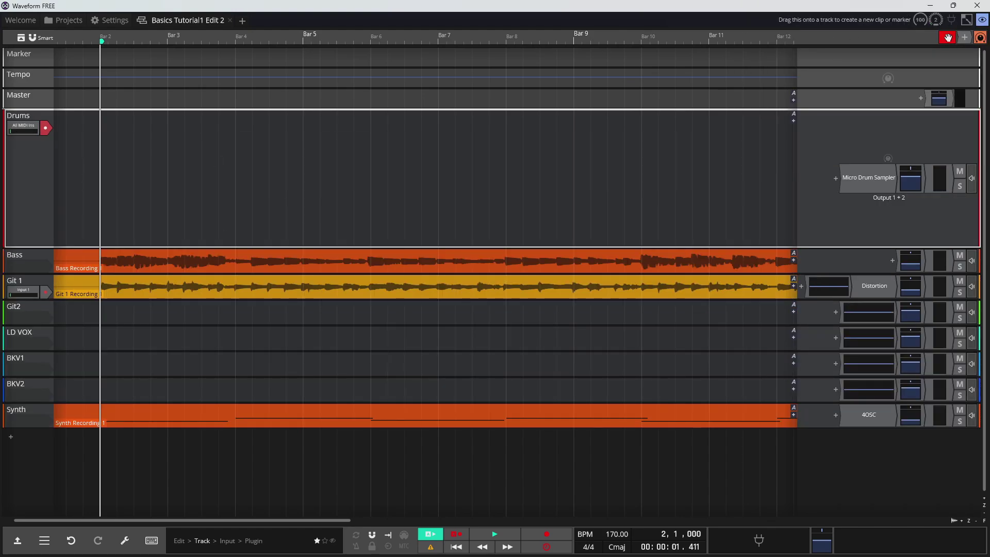
mouse_move(954, 37)
mouse_down()
mouse_move(822, 113)
mouse_move(358, 113)
mouse_move(196, 148)
mouse_move(203, 144)
mouse_up()
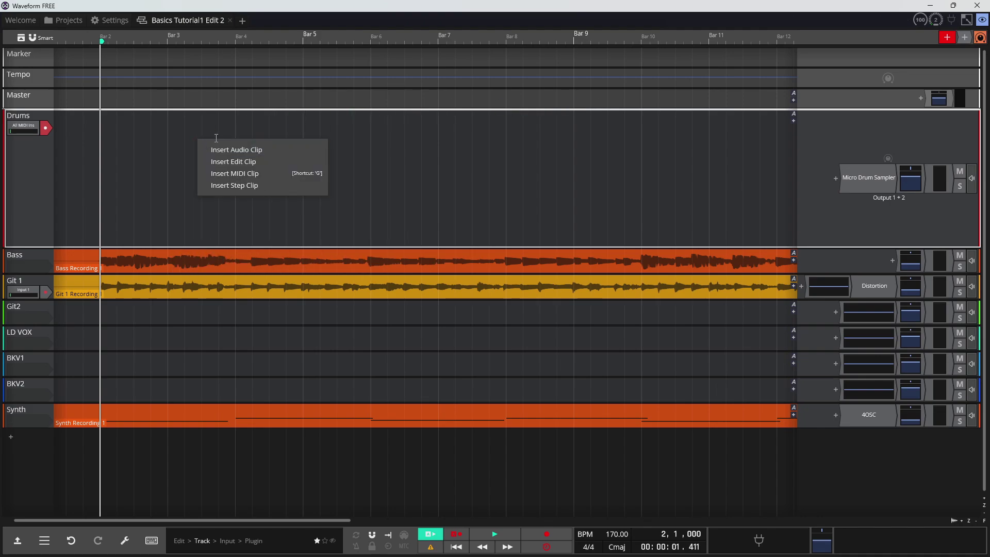
click(223, 186)
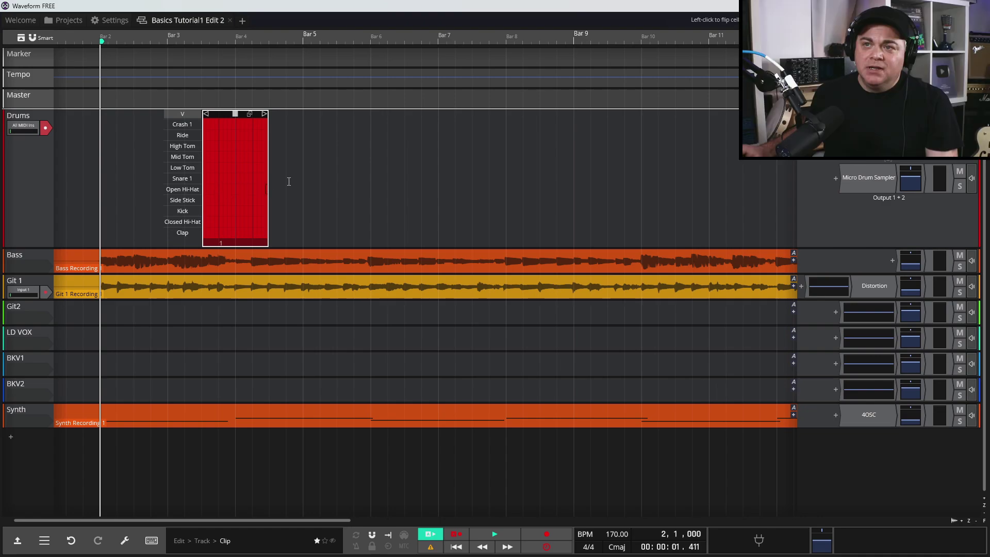
Step: Insert a second Step clip on the Drums track at bar 6 and delete it
click(371, 168)
right_click(372, 169)
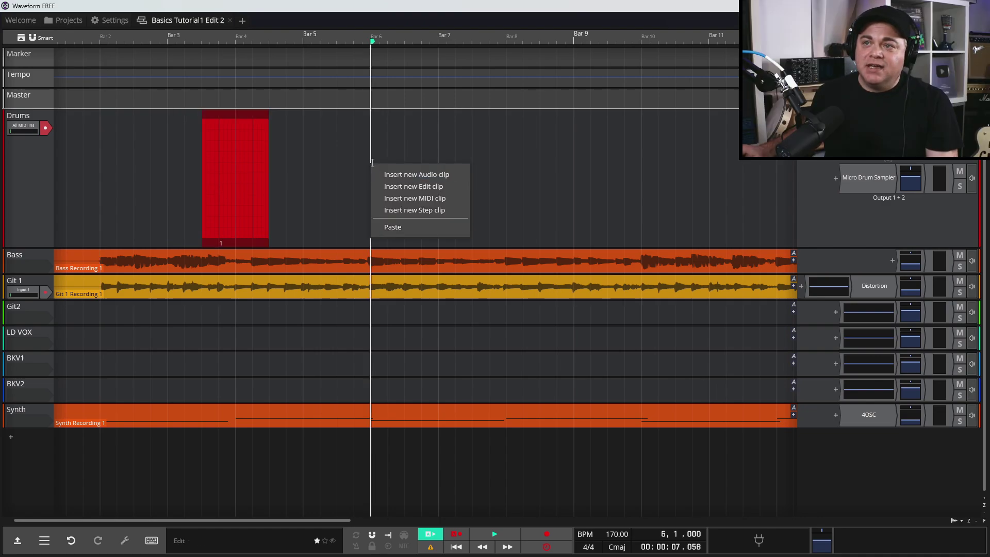
click(422, 210)
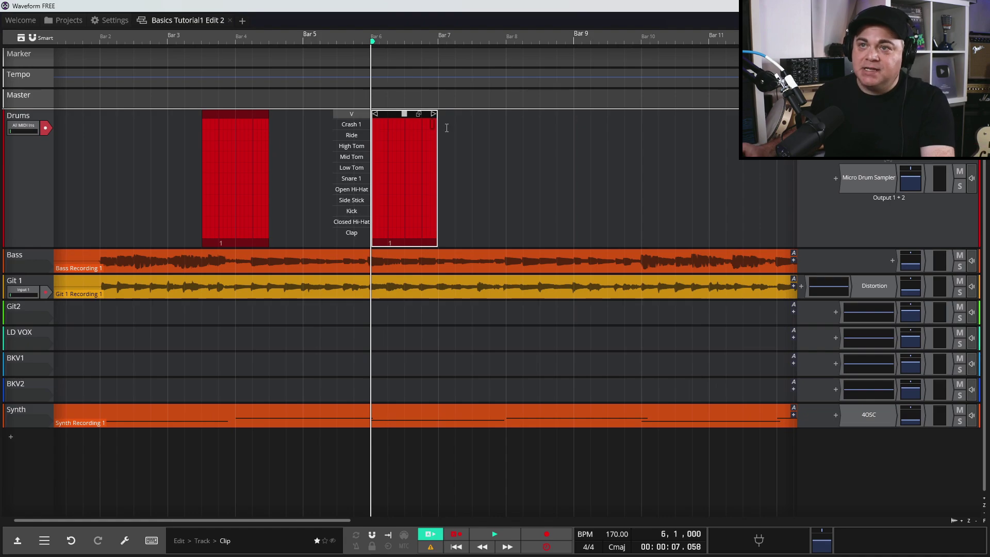
key(Delete)
Step: Move the Step clip to start at bar 2 and place a Kick hit on beat 1 in its step editor
drag(226, 120, 124, 120)
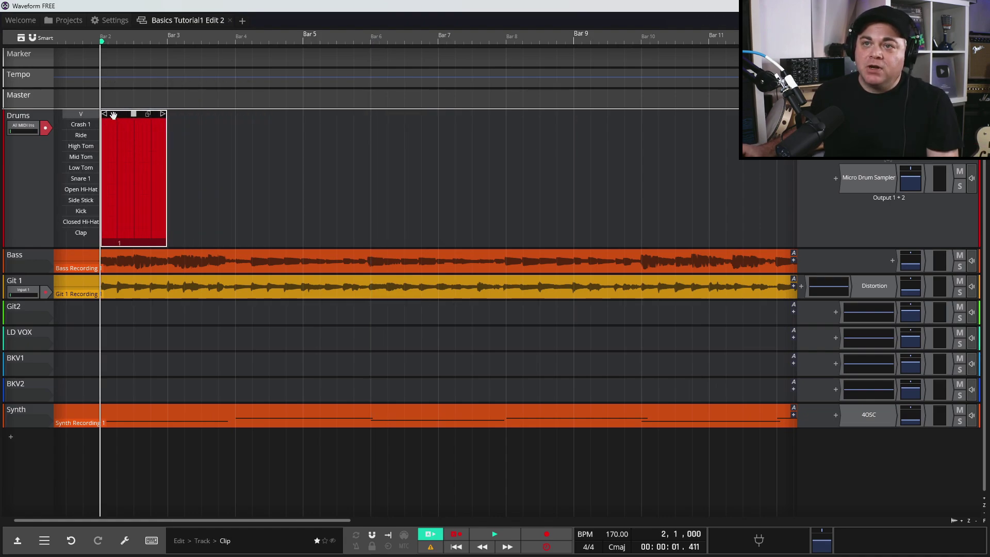
double_click(114, 115)
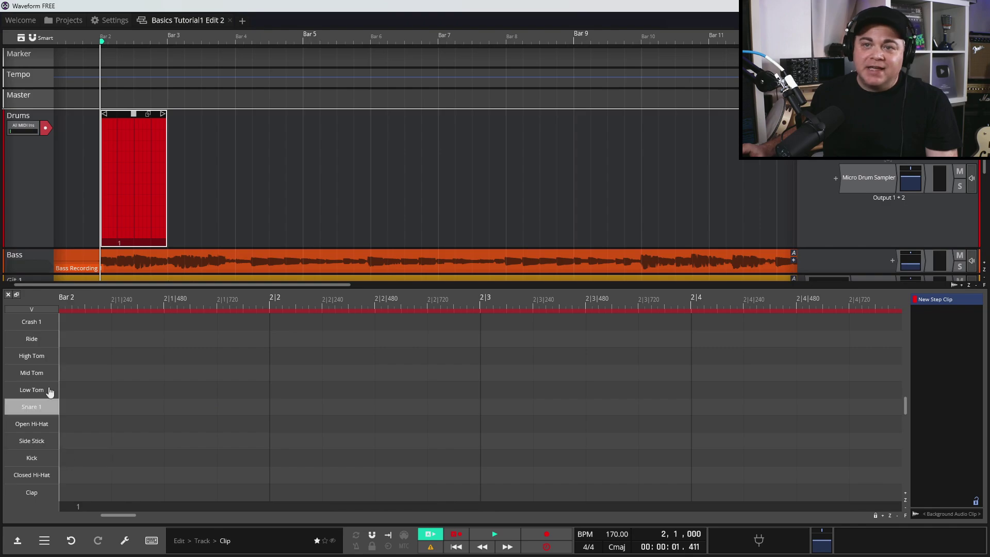
click(89, 458)
key(space)
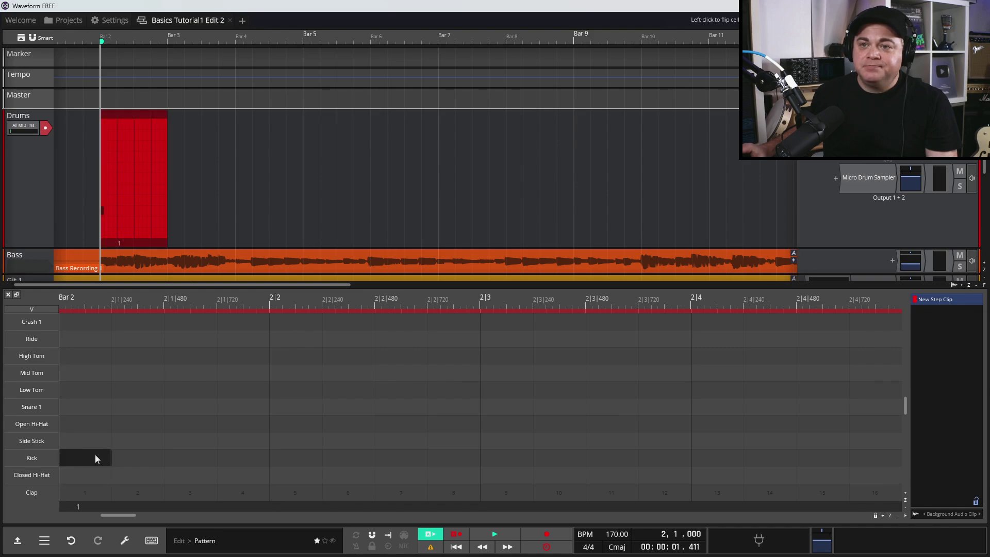
Step: Try a Low Tom hit on beat 4 and on beat 3 of the pattern, playing the clip each time
click(652, 390)
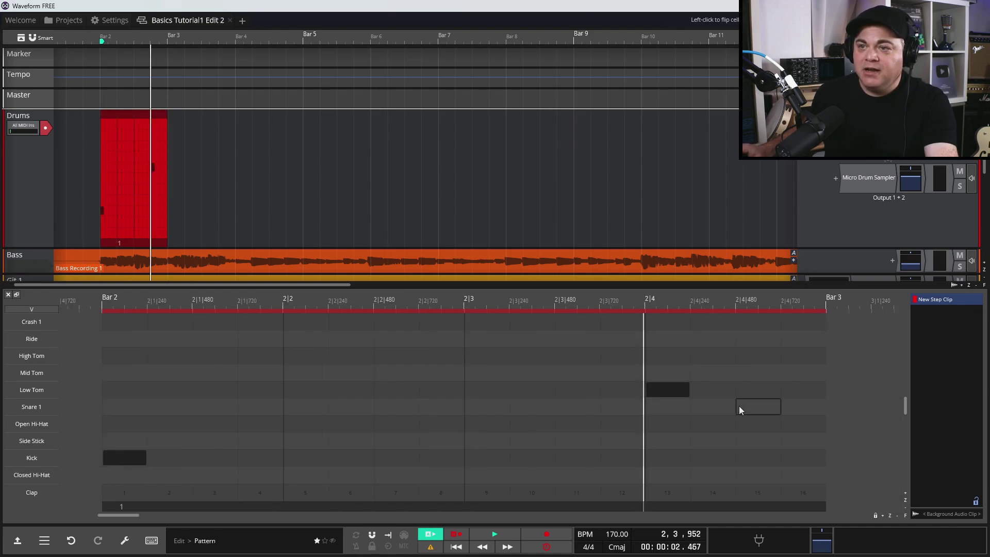
key(space)
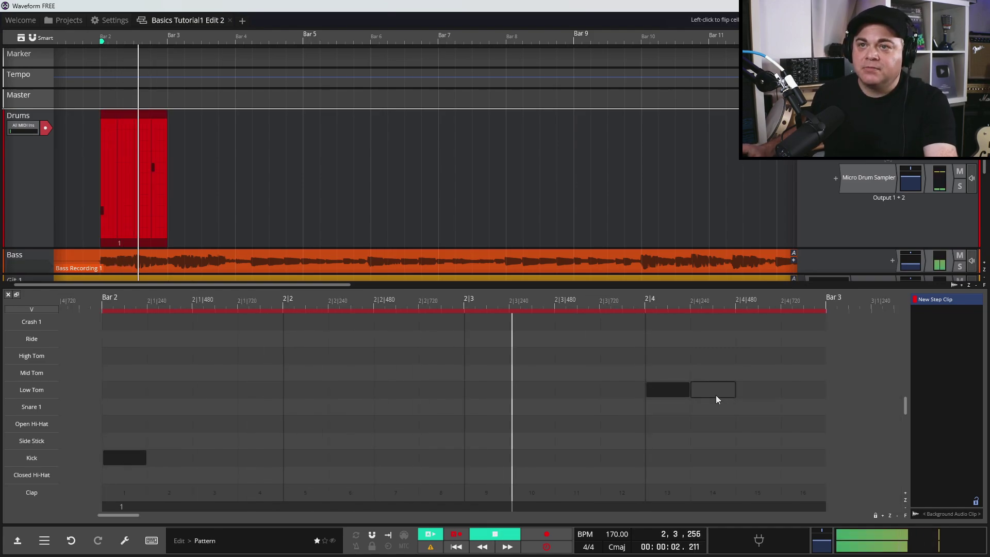
click(648, 389)
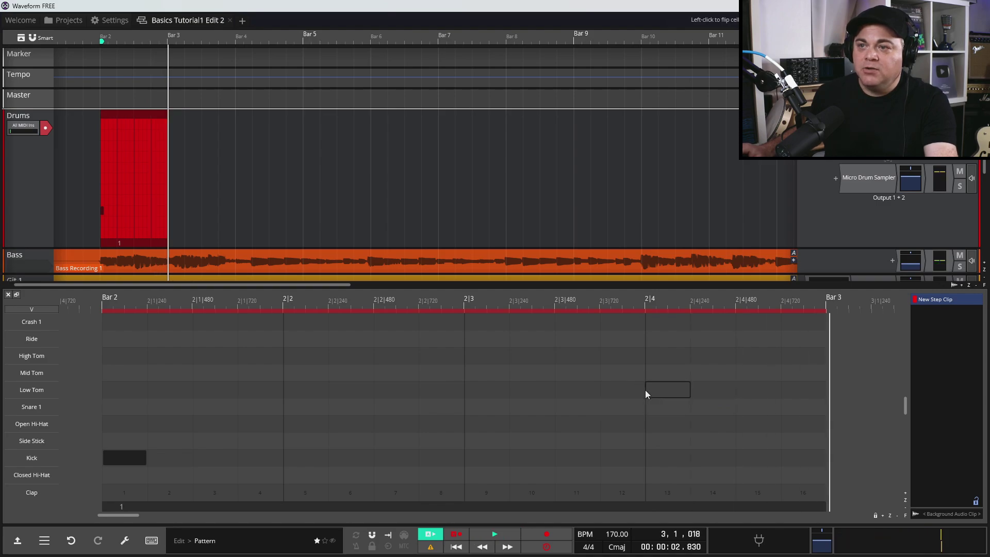
click(473, 390)
key(space)
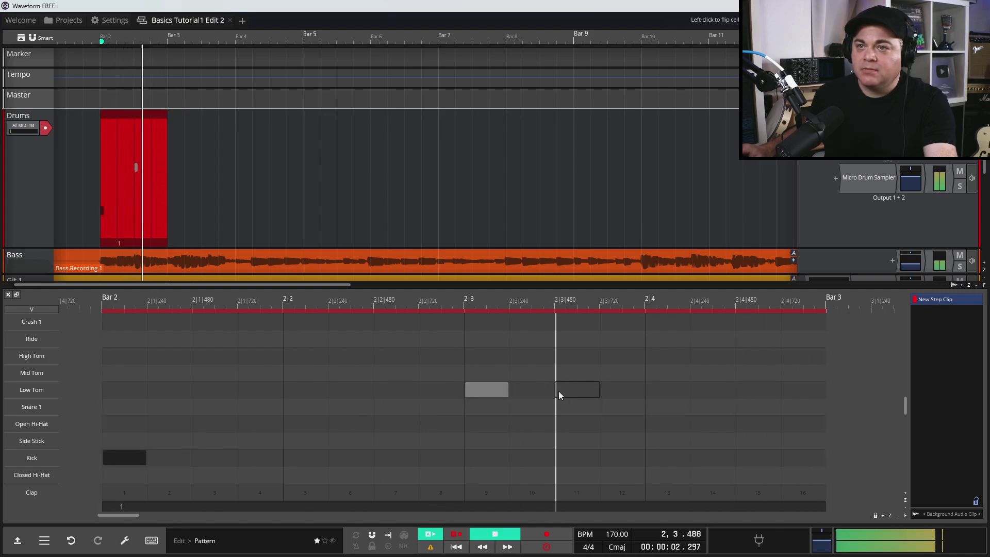
key(space)
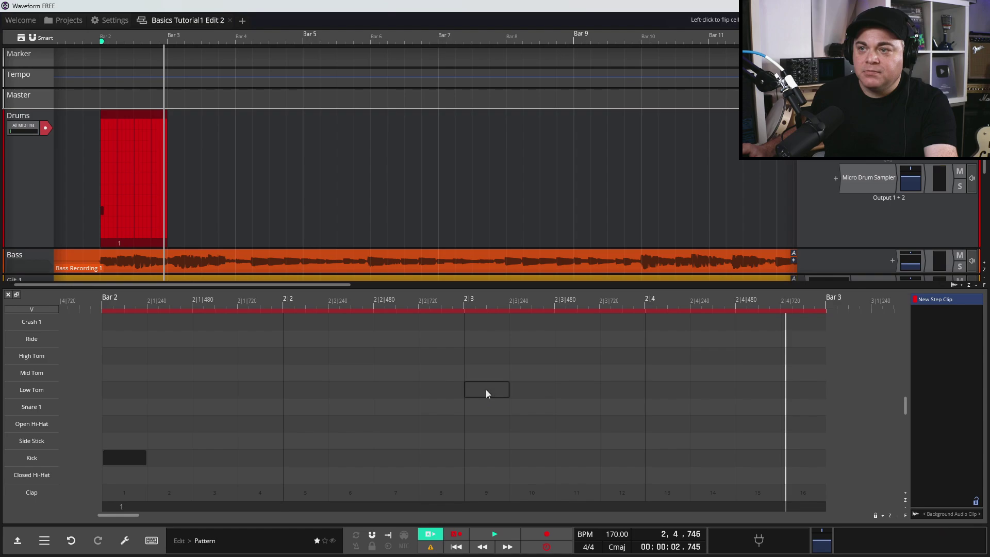
Step: Place a Snare 1 hit on beat 3 and a Kick hit on beat 4, and play the pattern back
click(482, 411)
key(space)
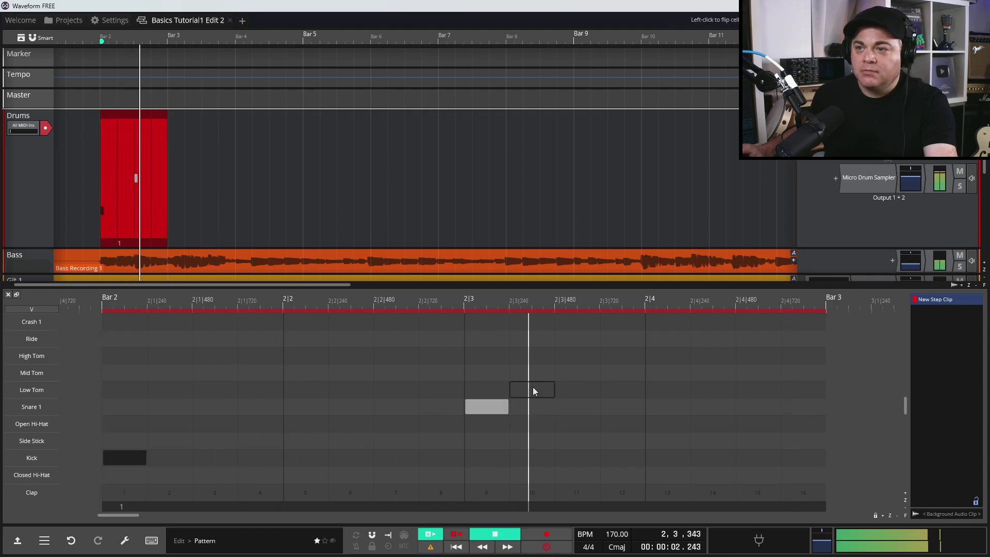
key(space)
key(space)
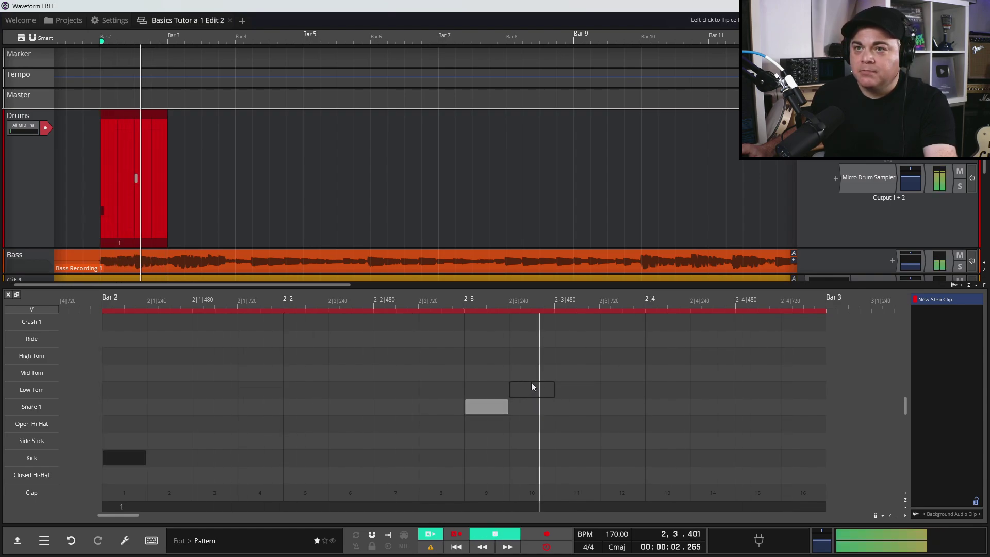
key(space)
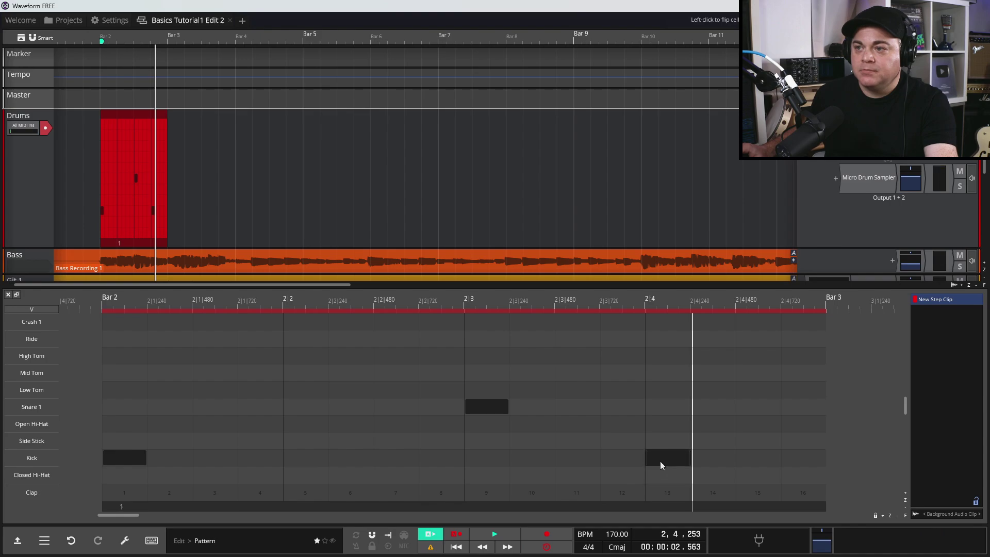
Step: Play the pattern back, then extend the Step clip on the Drums track to end at bar 5 and play it
key(space)
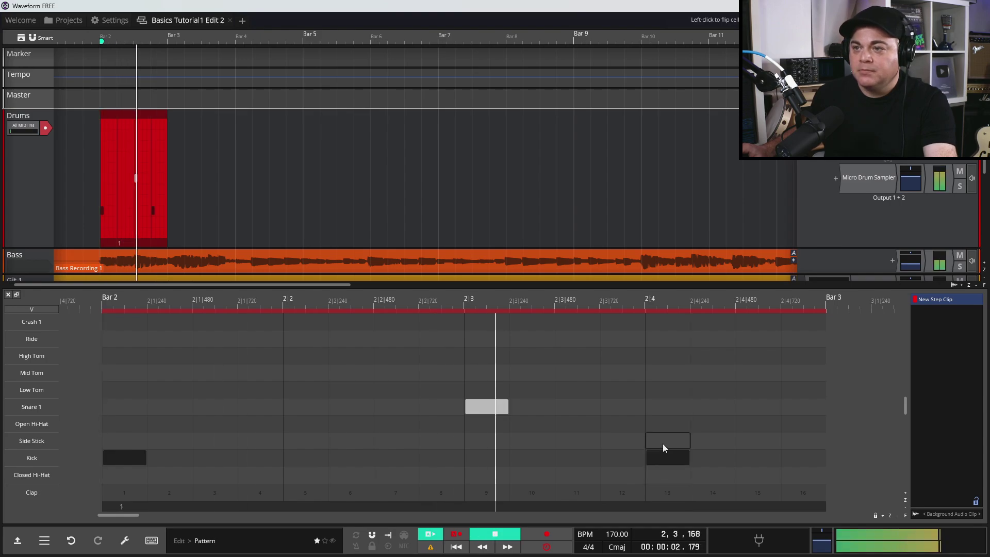
key(space)
drag(572, 311, 574, 296)
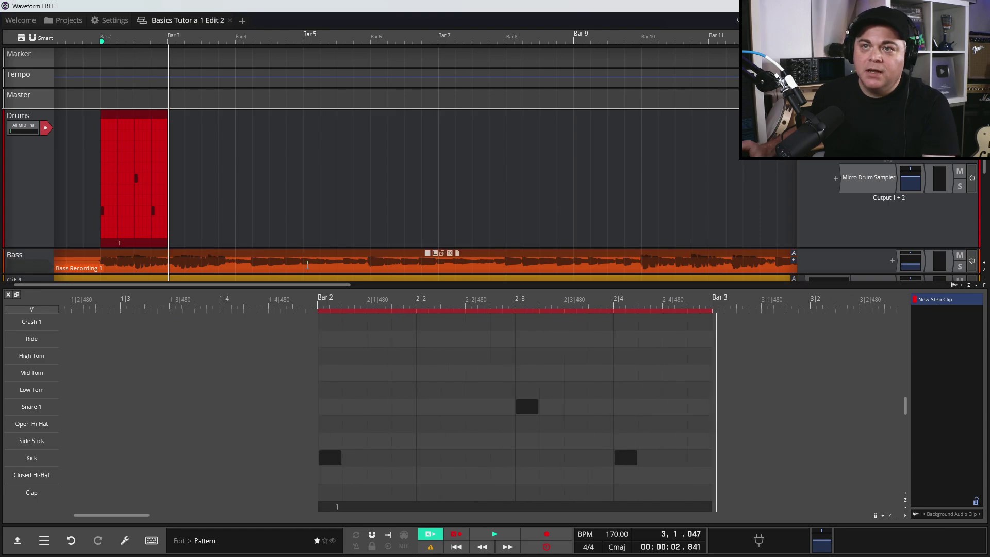
mouse_move(155, 132)
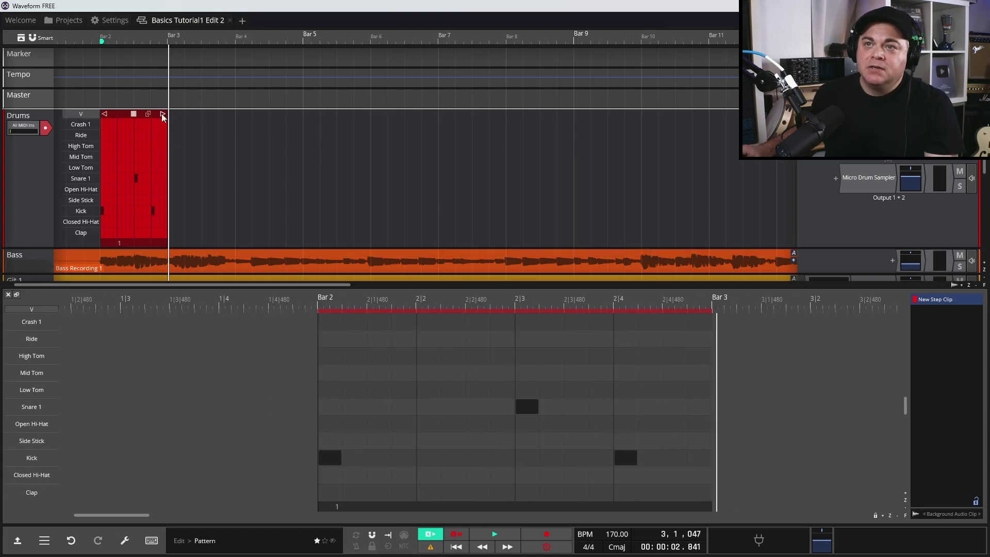
drag(163, 117, 297, 127)
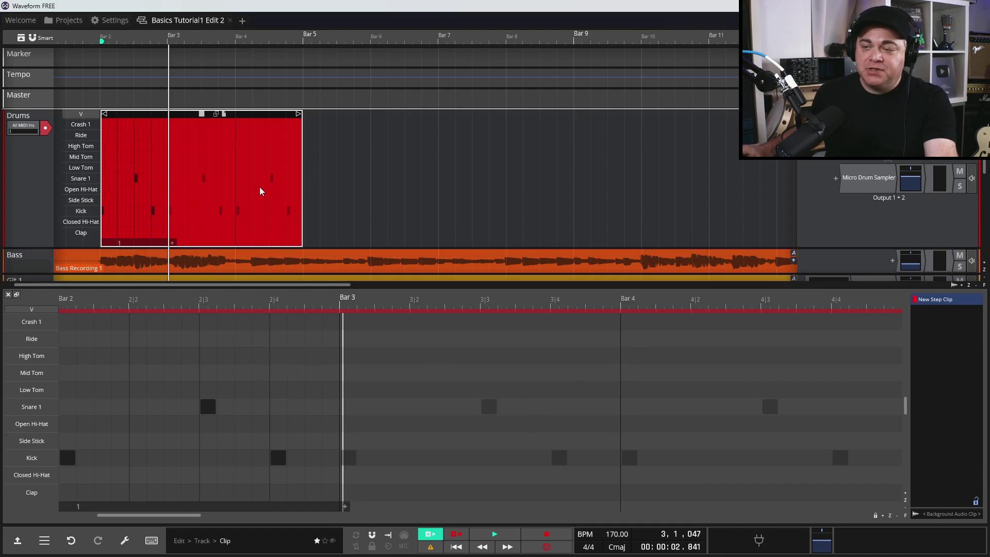
key(space)
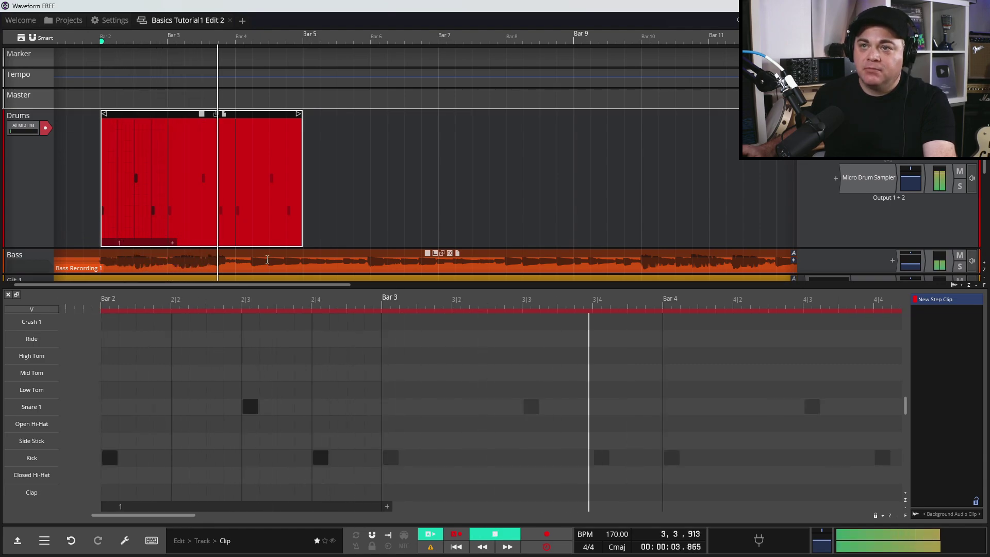
key(space)
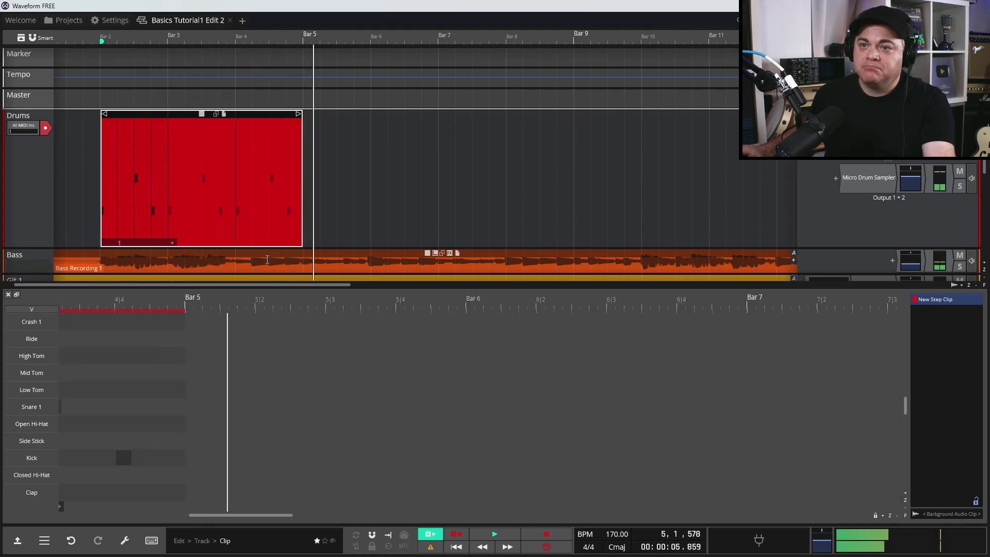
Step: Add a pattern section at bar 3 based on Variation 1 and turn it into a new variation
drag(232, 514, 148, 515)
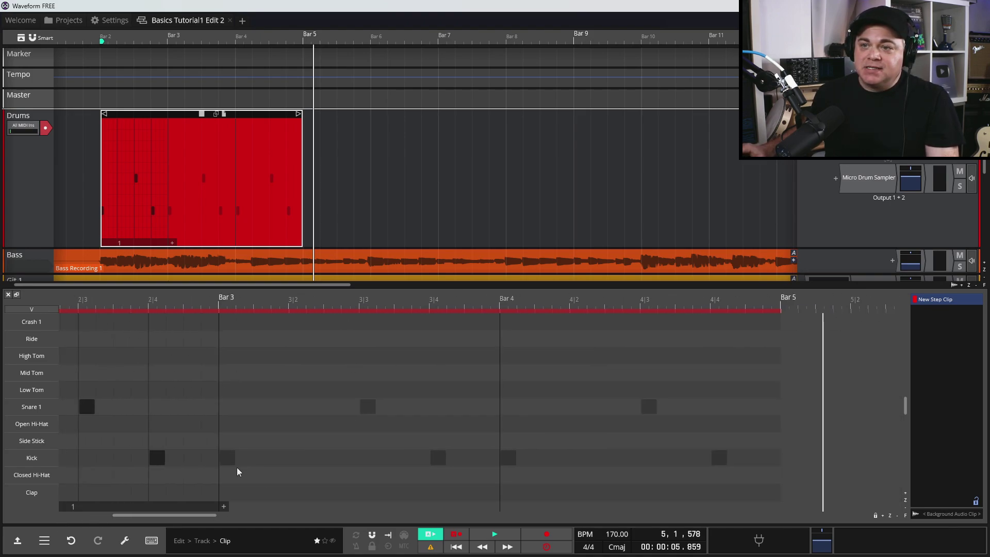
click(225, 509)
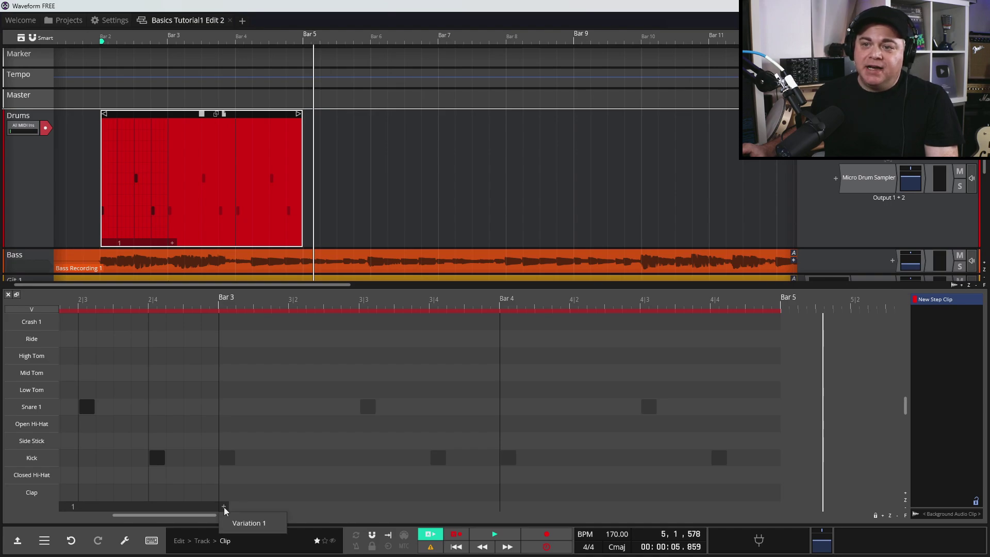
click(249, 527)
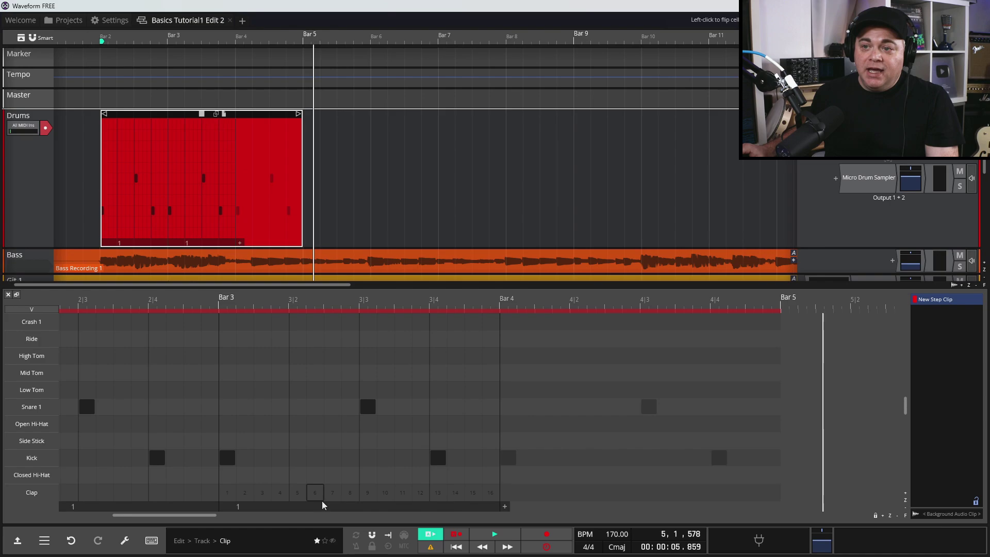
click(237, 508)
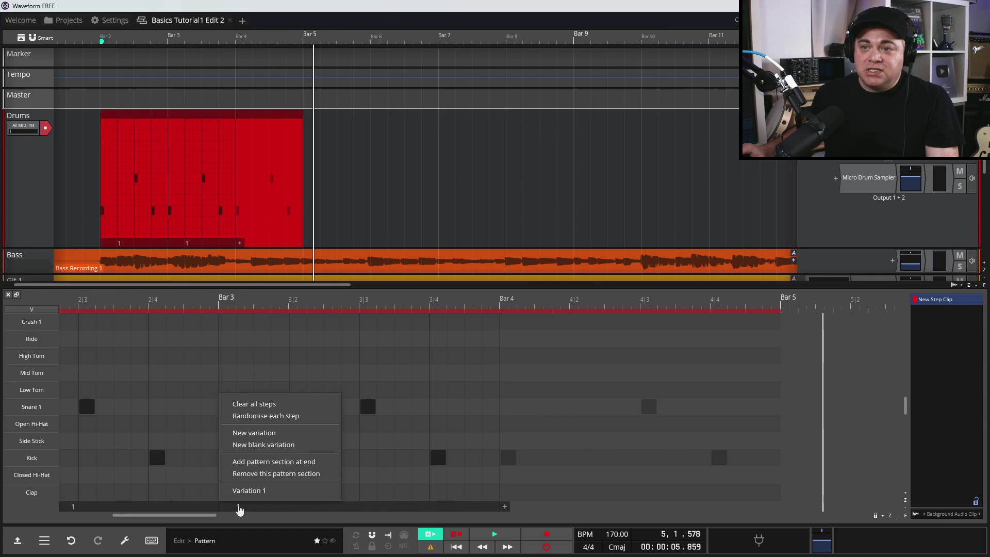
click(260, 438)
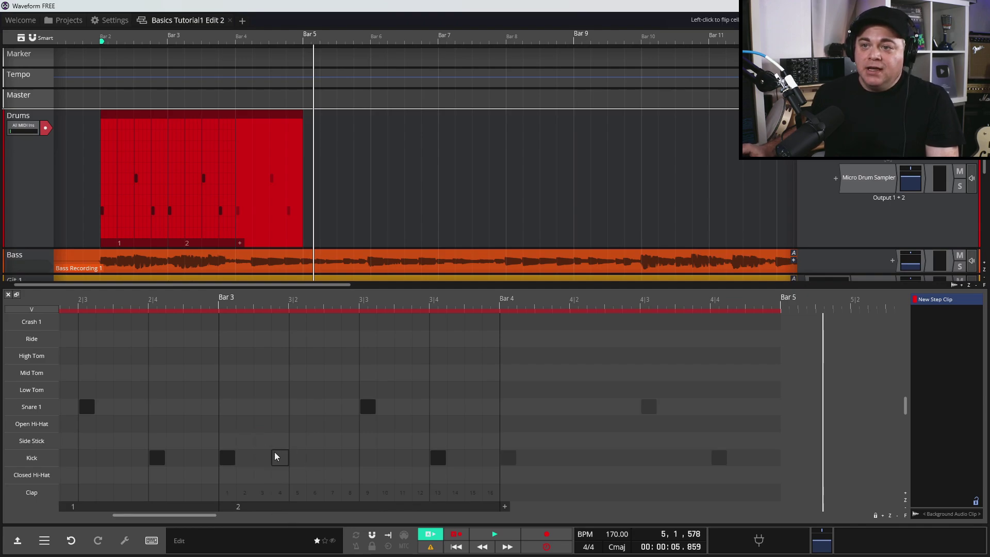
Step: Place a Kick hit on beat 2 of the pattern section at bar 3 and play the clip back
click(299, 460)
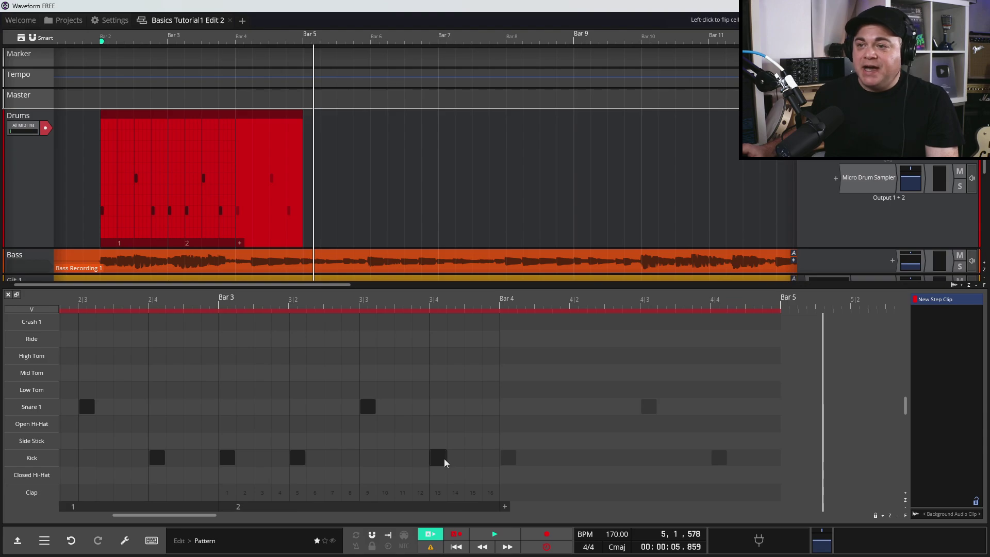
key(space)
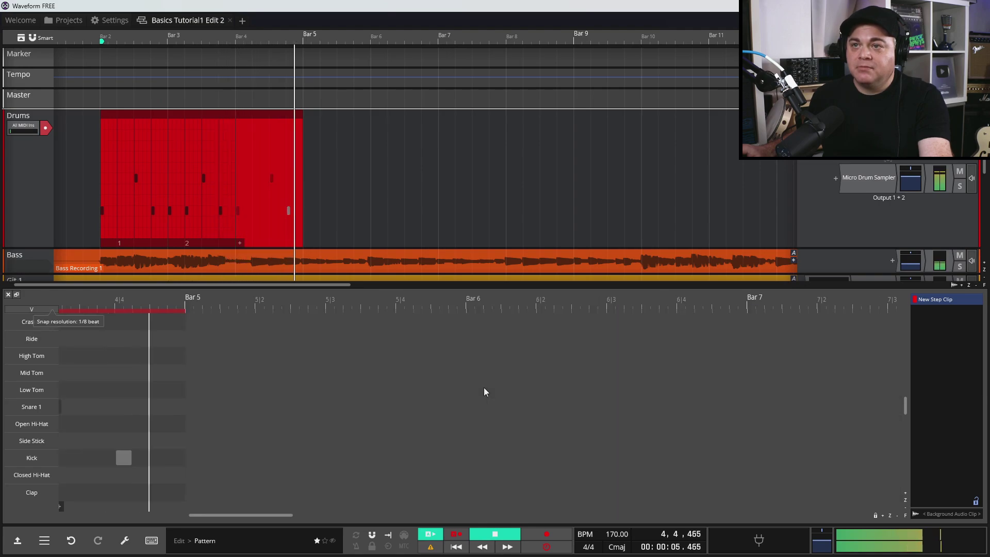
key(space)
Step: Add a pattern section at bar 4 of the Step clip using Variation 1
mouse_move(262, 237)
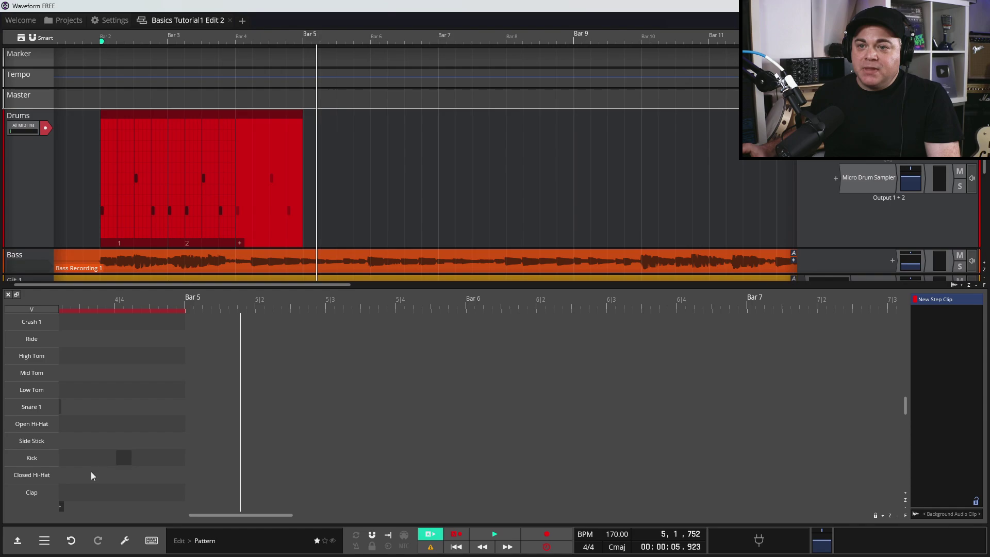
drag(220, 516, 188, 519)
click(168, 507)
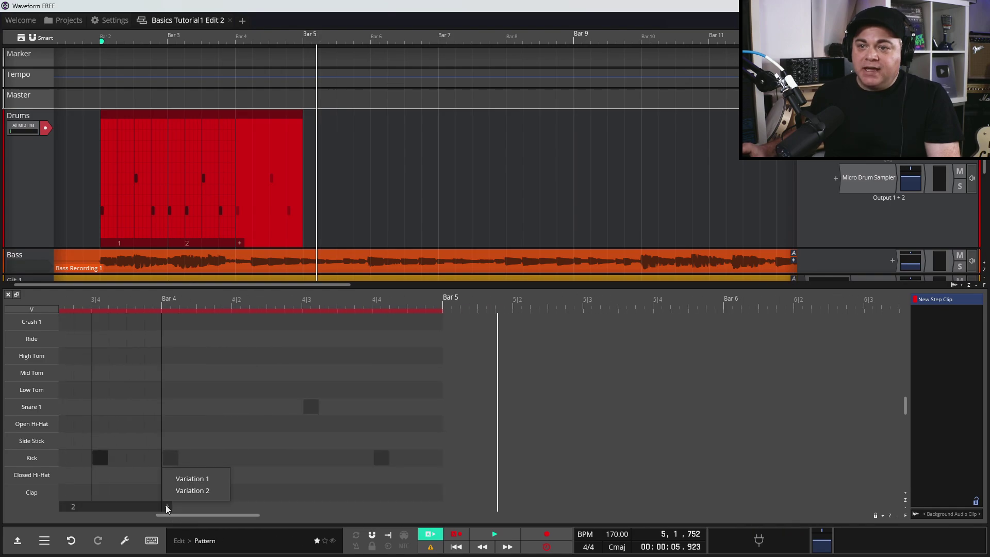
click(190, 479)
Step: Extend the Step clip to end at bar 6 and add a pattern section at bar 5 using Variation 2
mouse_move(298, 114)
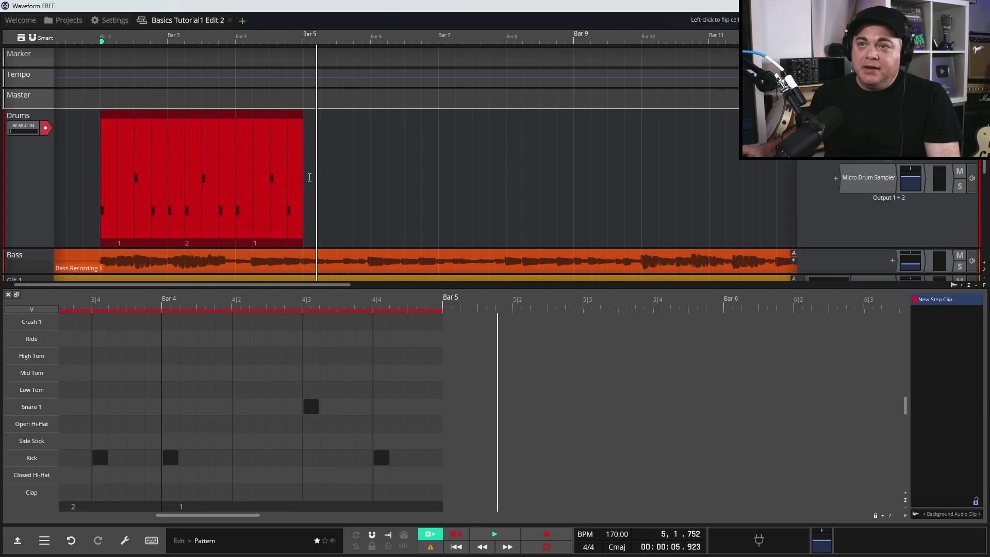
drag(298, 115, 368, 113)
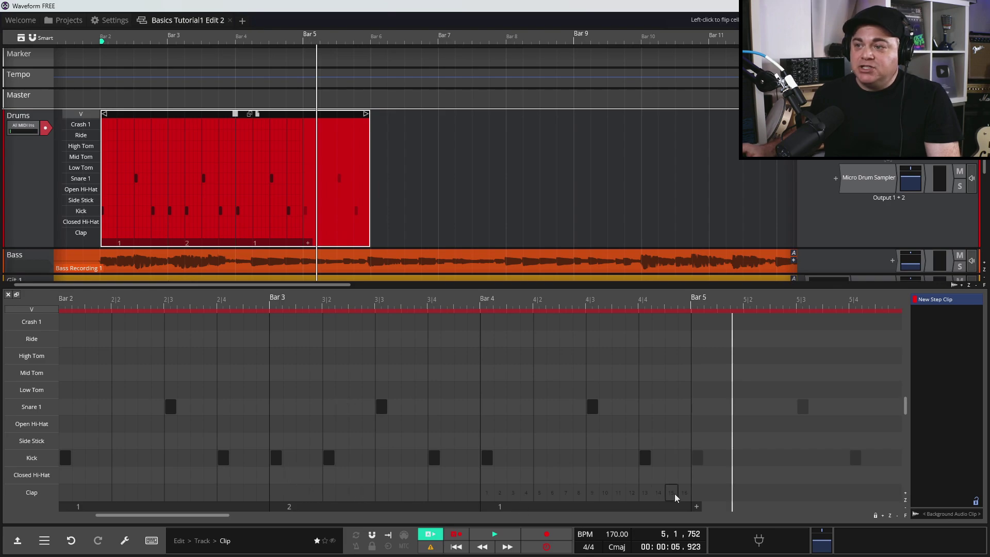
click(696, 506)
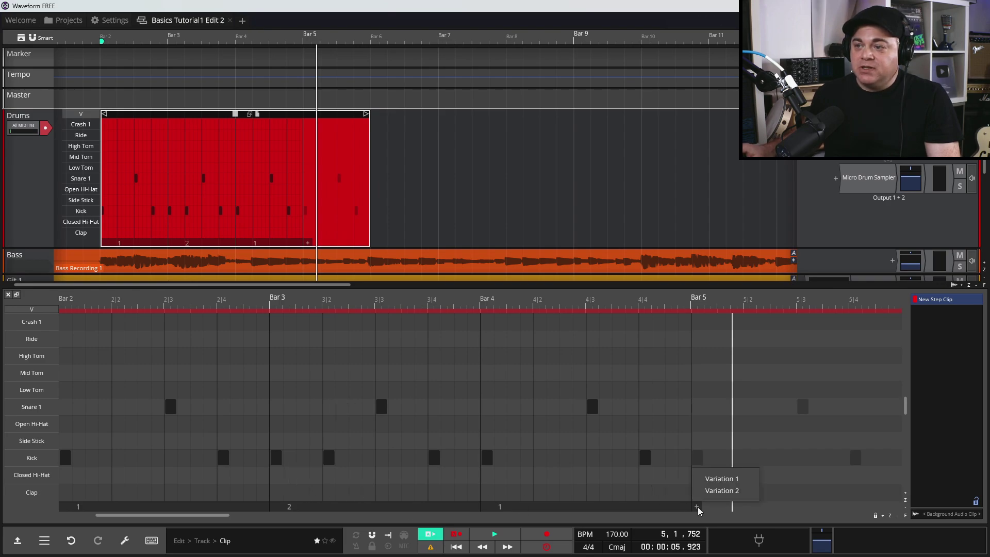
click(738, 490)
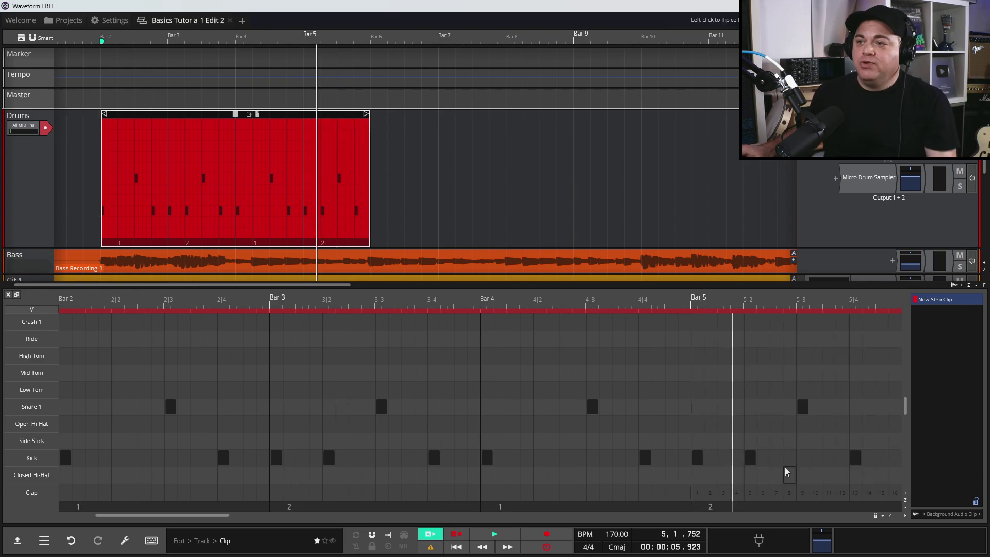
Step: Place Closed Hi-Hat hits on all four beats of Variation 1 in the section at bar 2
scroll(582, 297, down, 5)
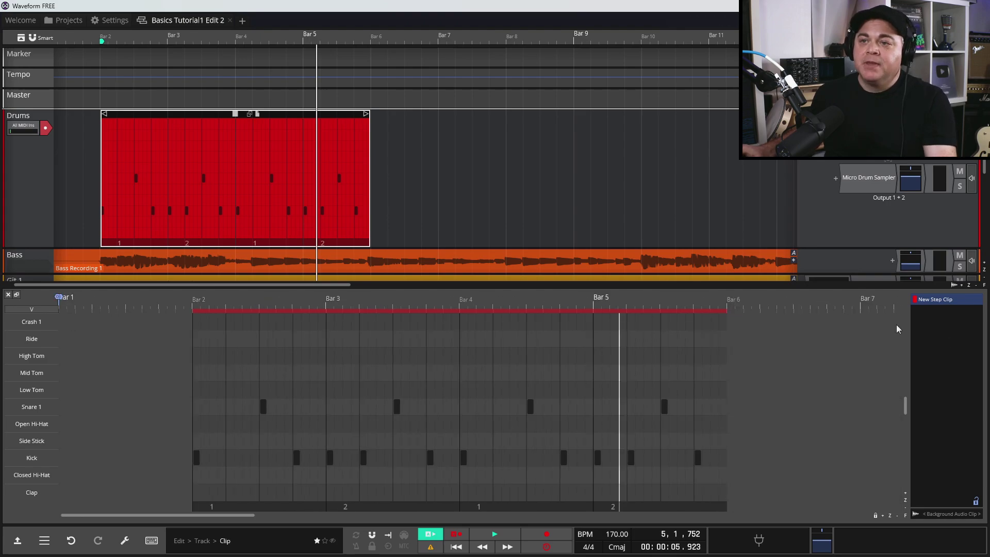
click(197, 478)
click(230, 475)
click(233, 473)
click(230, 475)
click(264, 475)
click(297, 475)
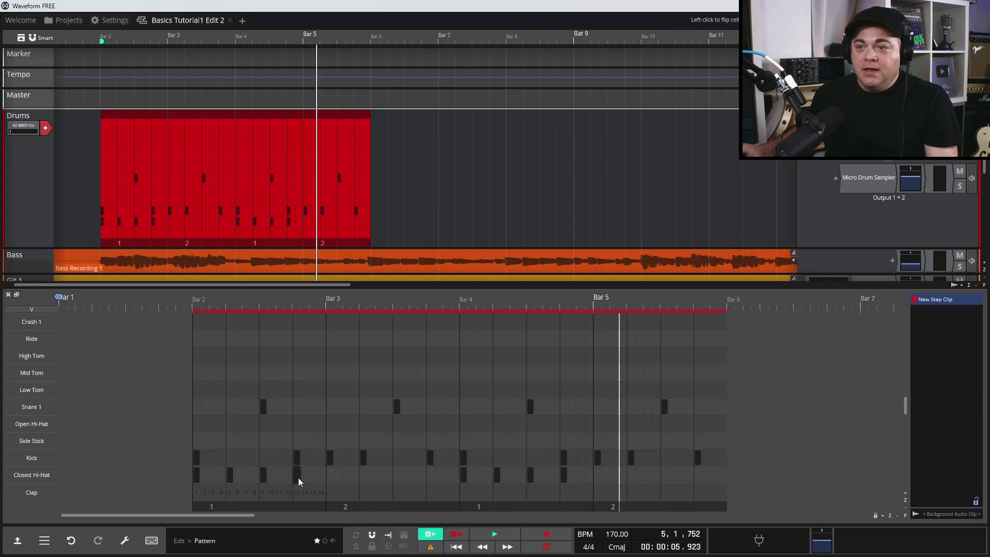
Step: Place Closed Hi-Hat hits on all four beats of Variation 2 at bar 3 and play the clip back
click(332, 480)
click(364, 481)
click(398, 476)
click(432, 479)
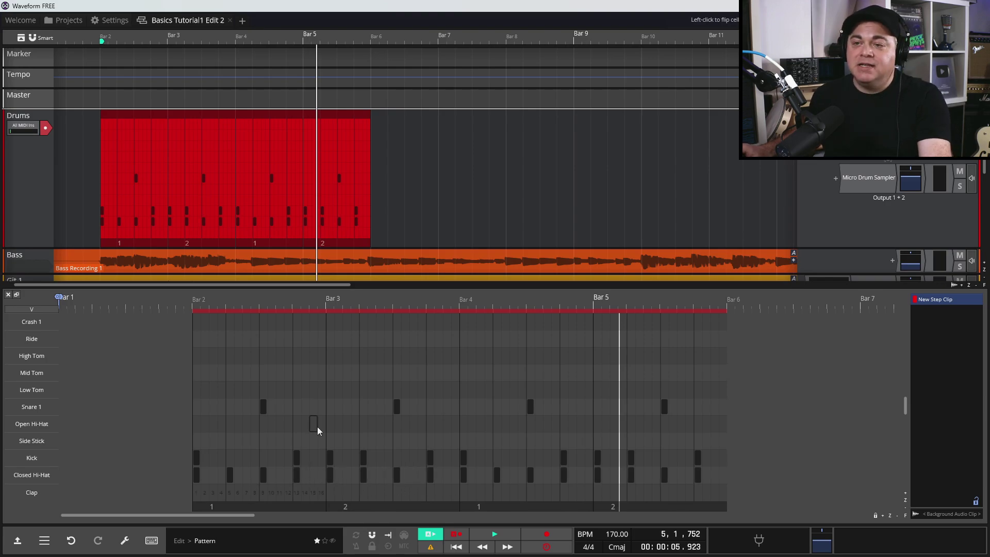
key(space)
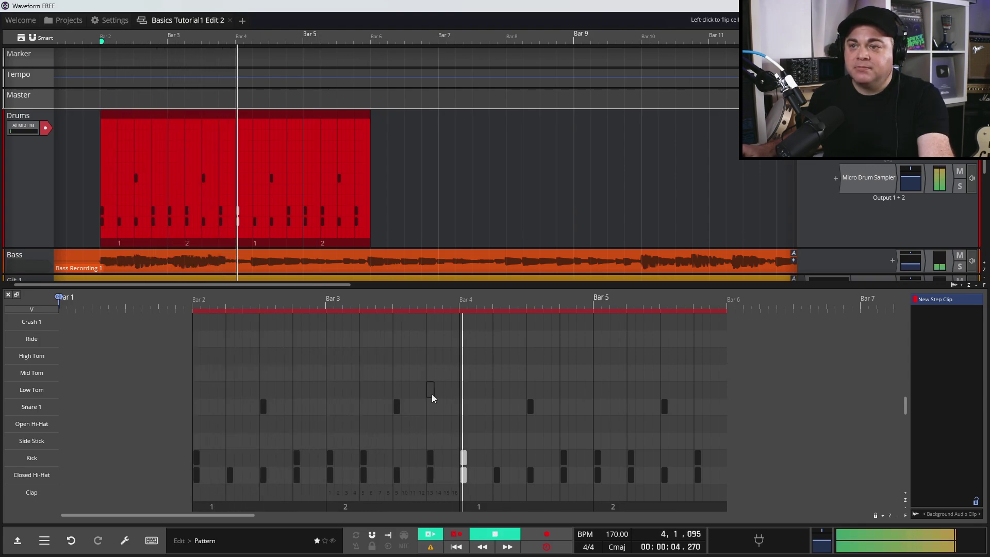
key(space)
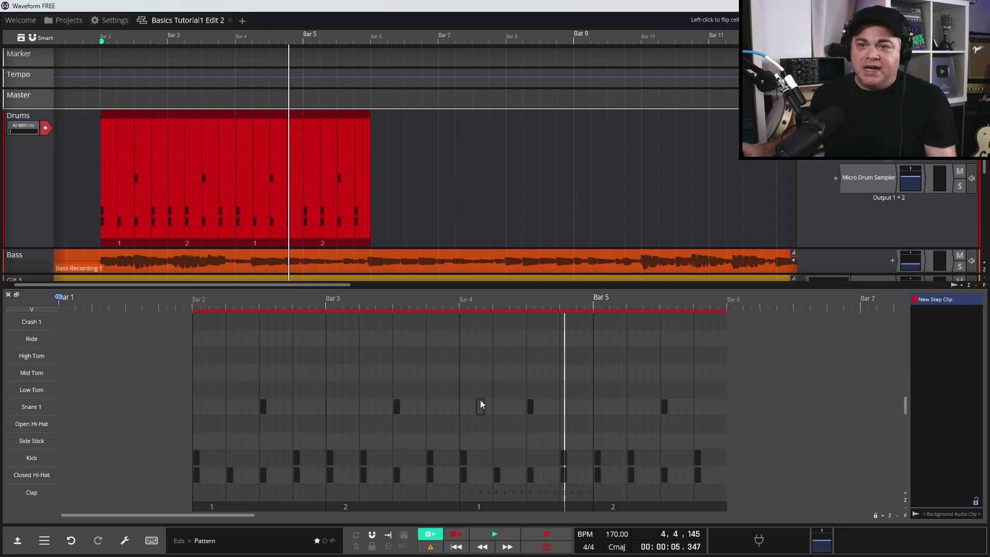
Step: Show the velocity lane, lower the Closed Hi-Hat hits to slightly varying velocities in both variations, and play the clip
click(30, 308)
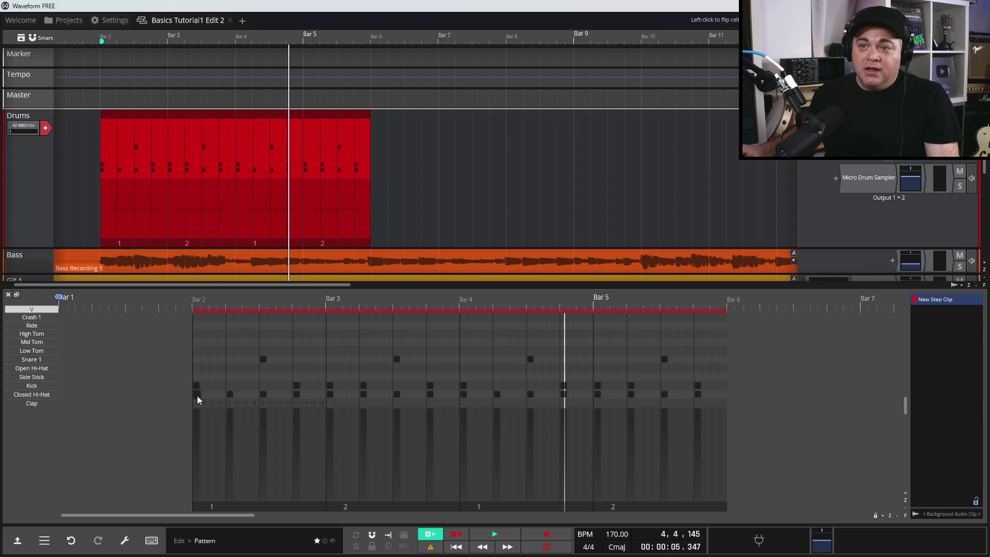
drag(197, 418, 263, 424)
key(space)
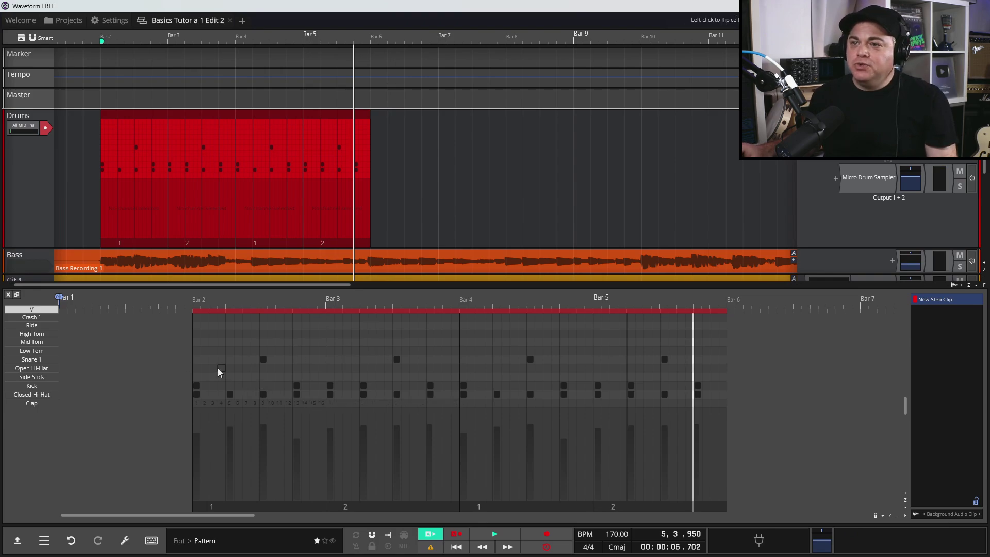
Step: Close the step editor, reopen it from the Step clip on the Drums track, and close it again
click(8, 295)
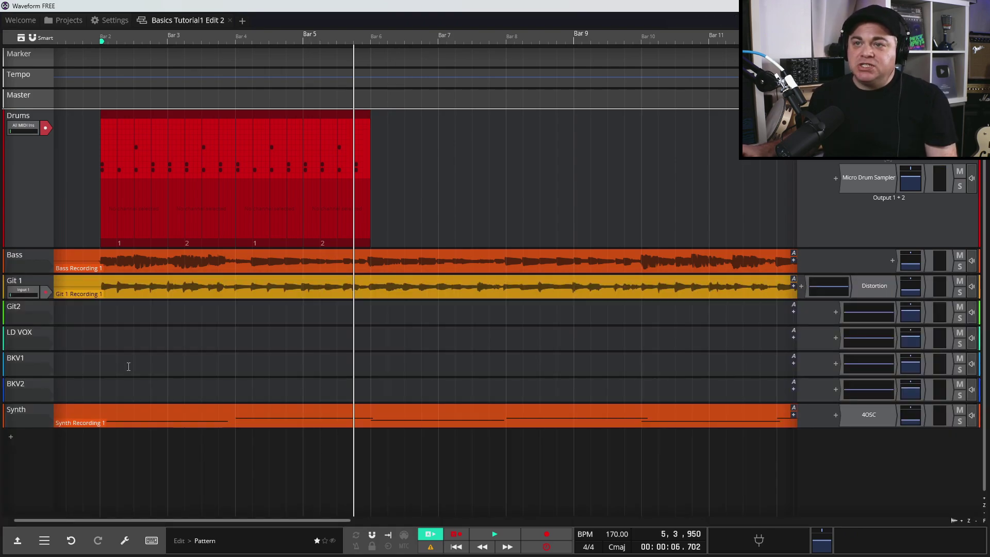
double_click(143, 118)
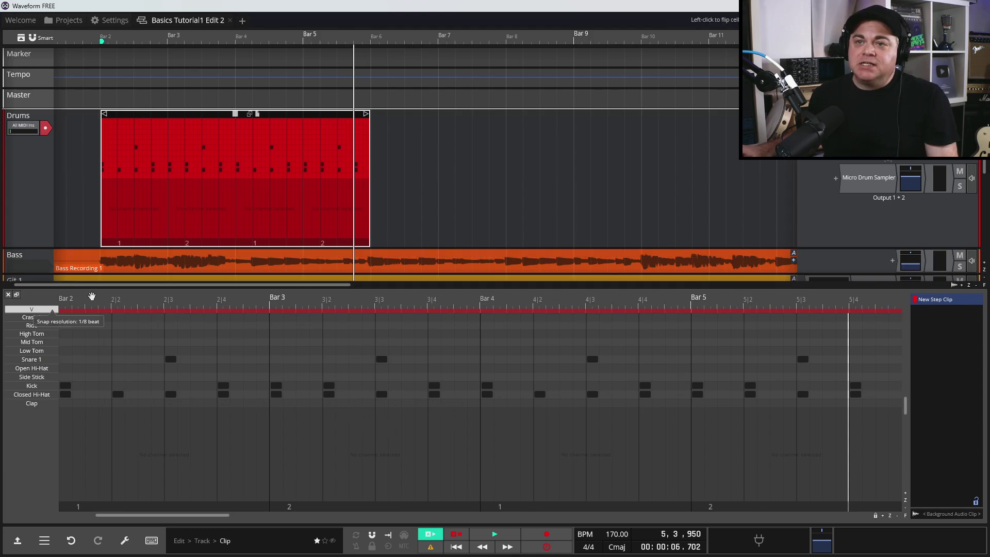
click(8, 295)
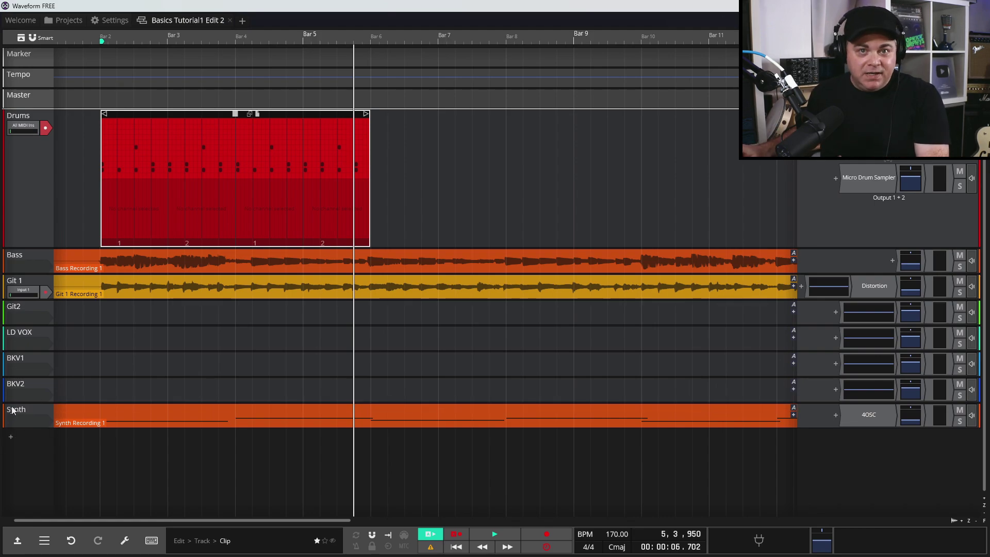
Step: Add a track named Synth 2 below the Synth track and set its input to Minilab3 MIDI
key(Home)
click(10, 437)
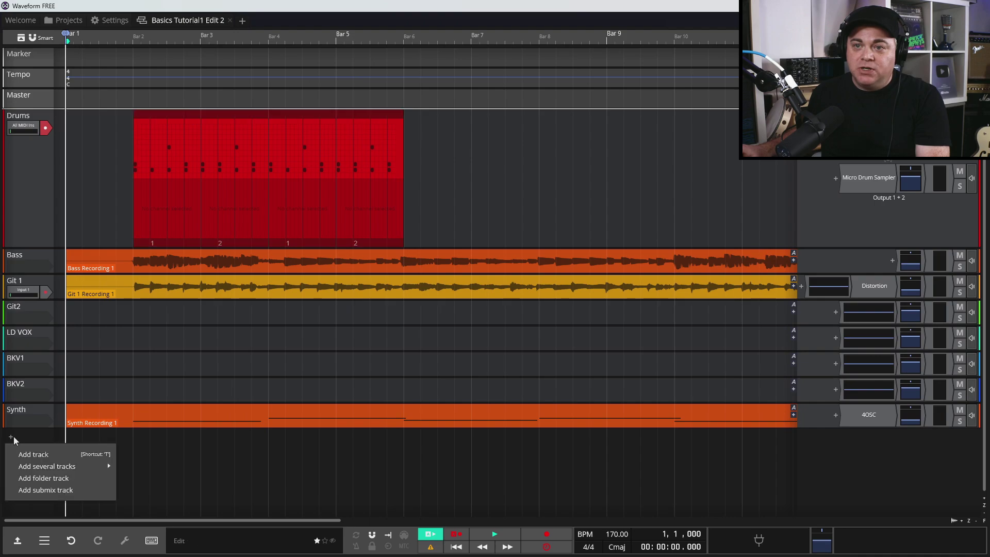
click(33, 454)
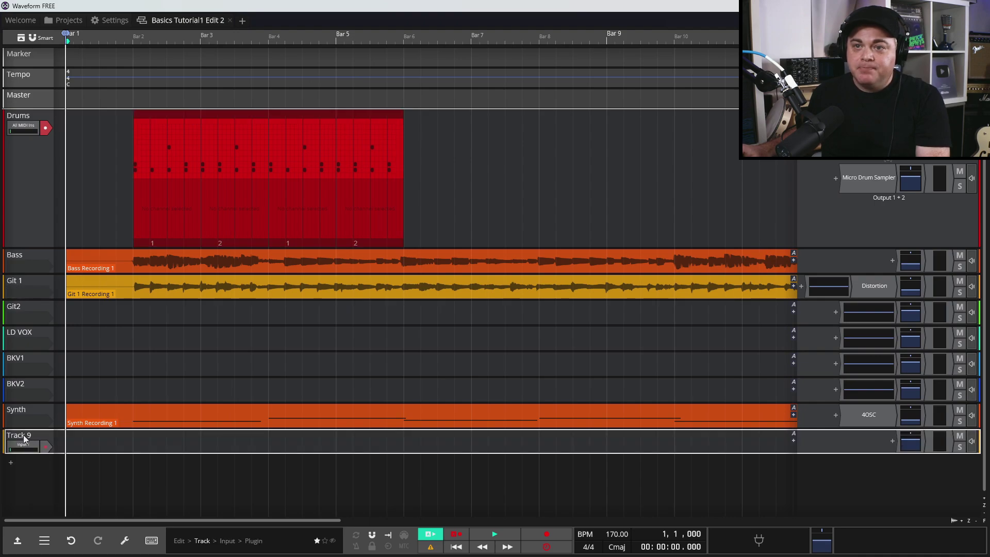
right_click(24, 439)
click(67, 181)
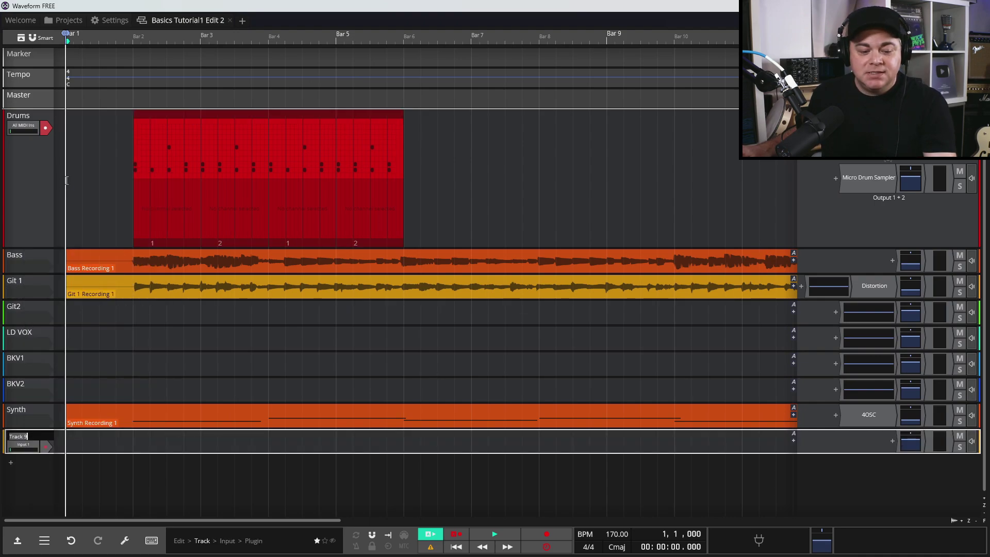
text(Synth 2)
key(Return)
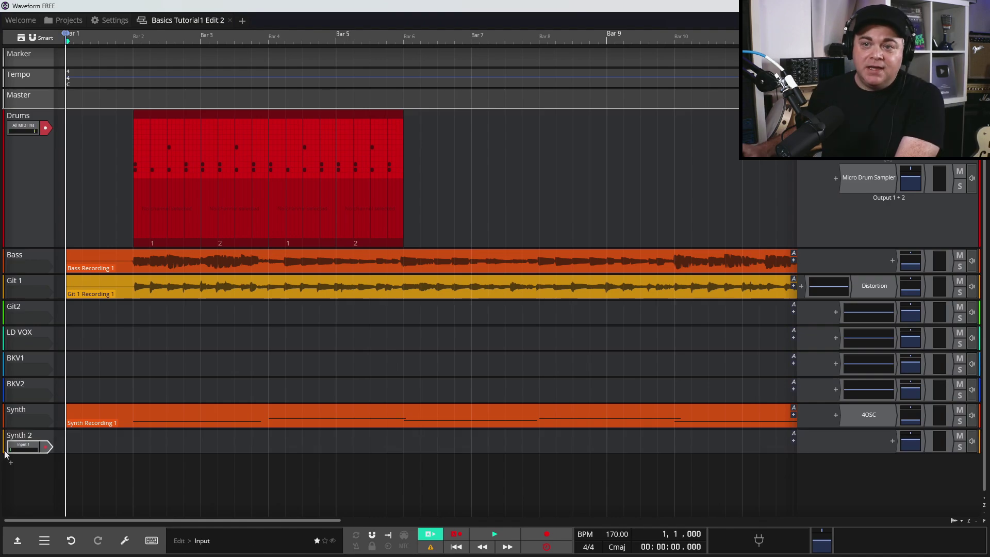
click(29, 447)
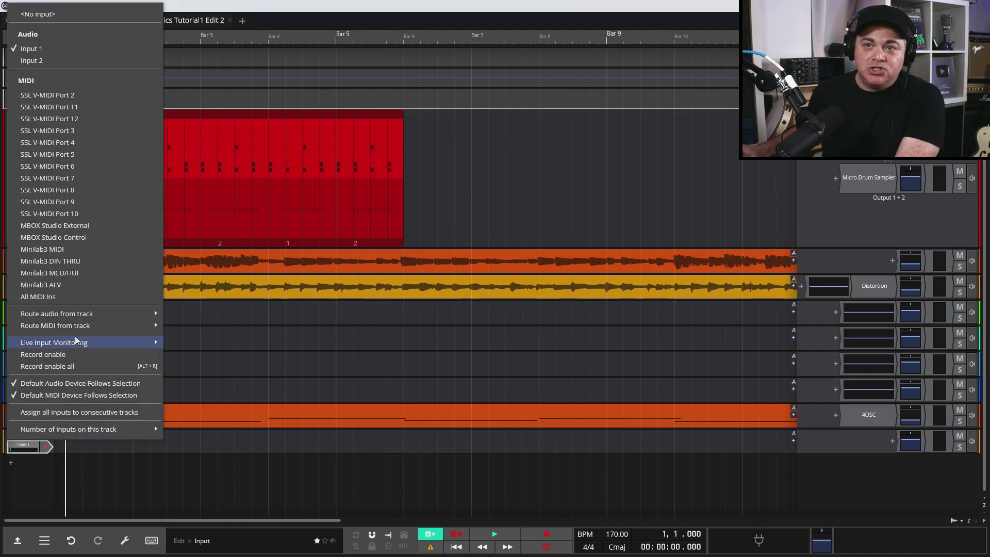
click(59, 249)
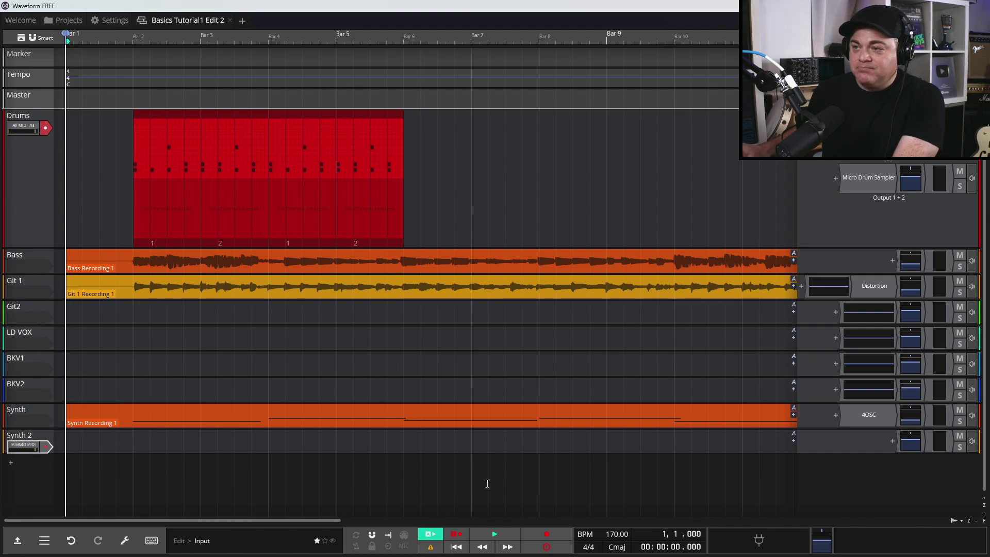
Step: Add the Waveform 4OSC instrument to the Synth 2 track and load its Section preset
click(892, 442)
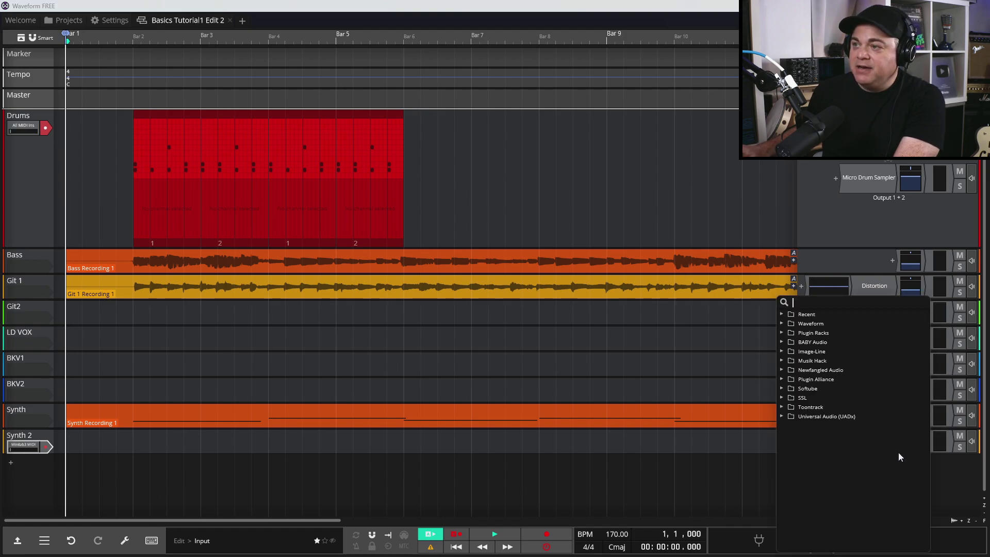
click(782, 324)
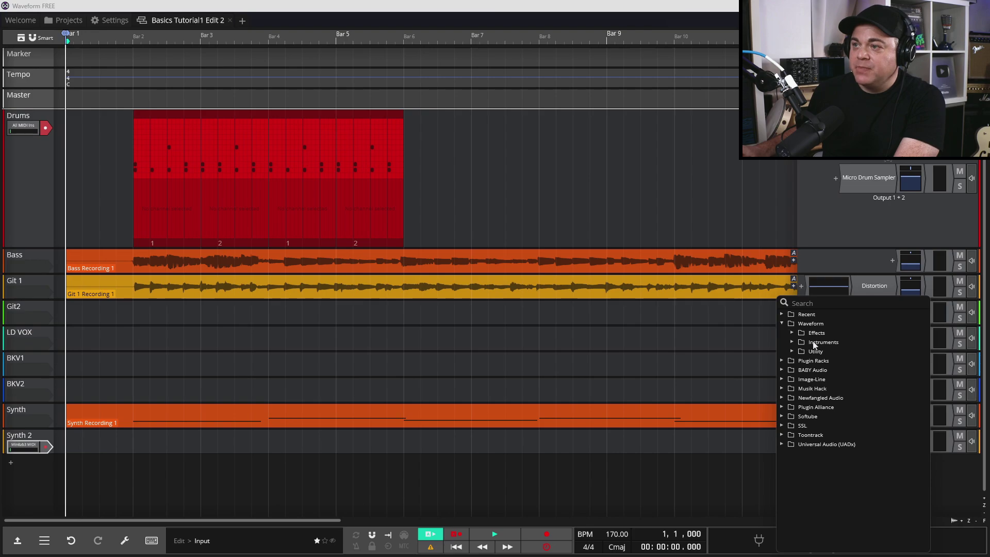
click(793, 343)
click(828, 352)
click(877, 441)
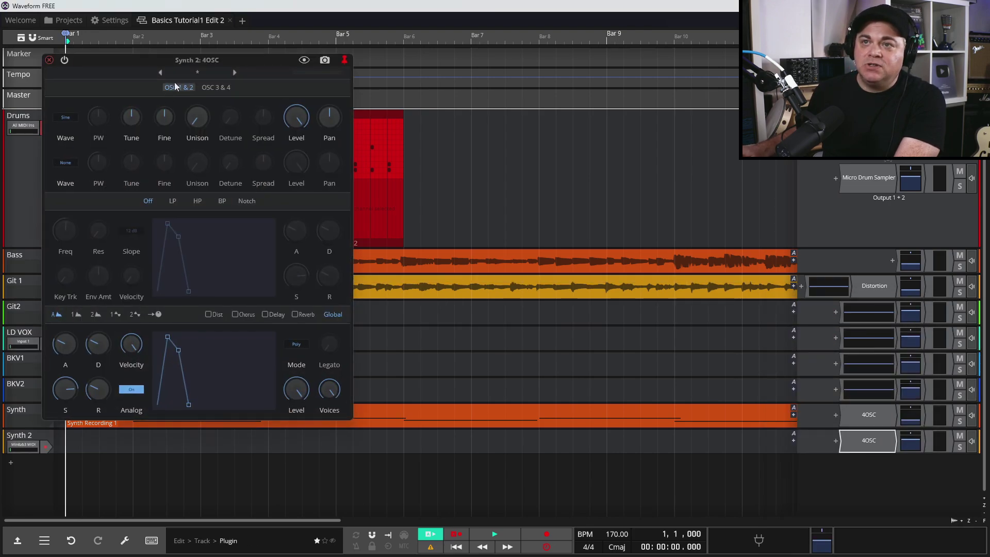
click(184, 73)
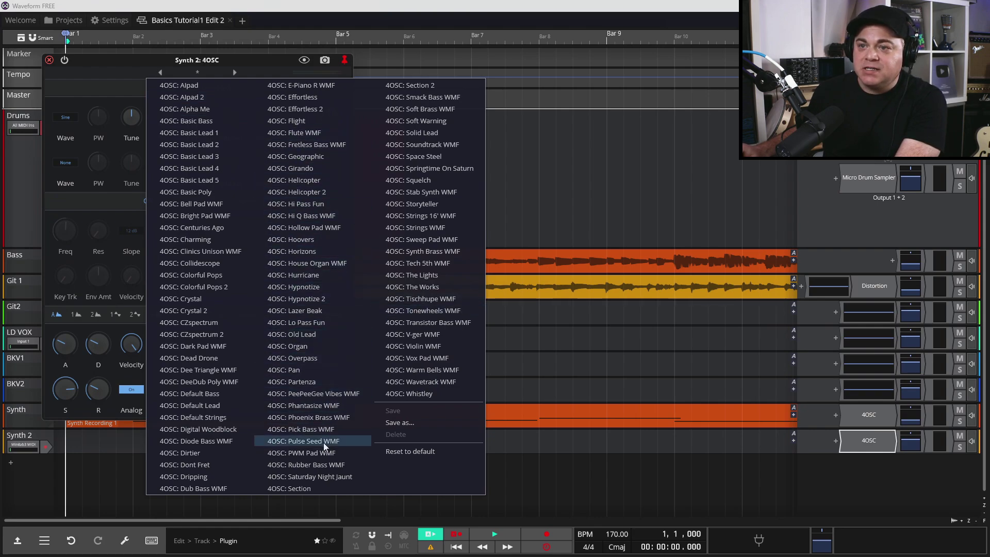
click(327, 486)
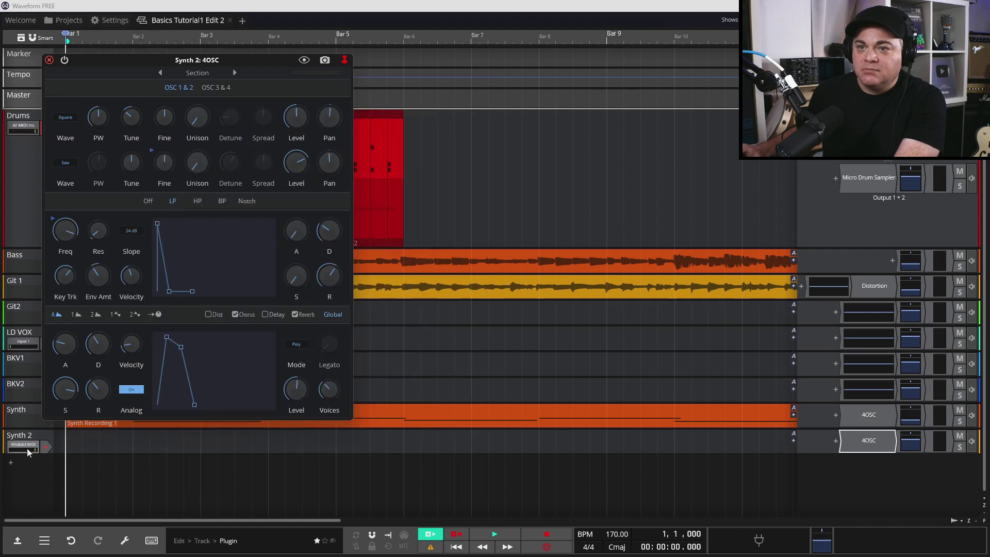
Step: Arm Synth 2 for recording, lower the track's volume, and close the 4OSC window
click(48, 447)
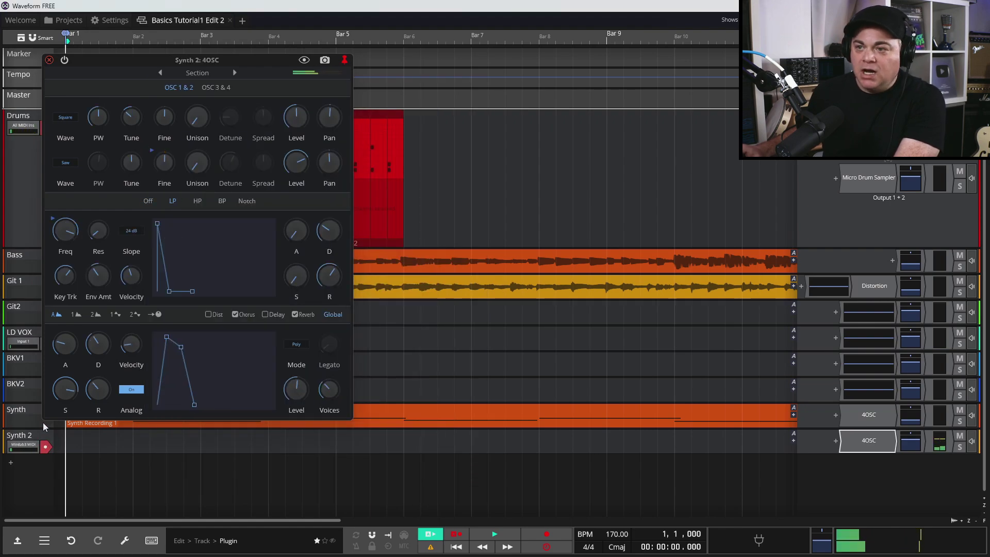
click(910, 443)
click(253, 400)
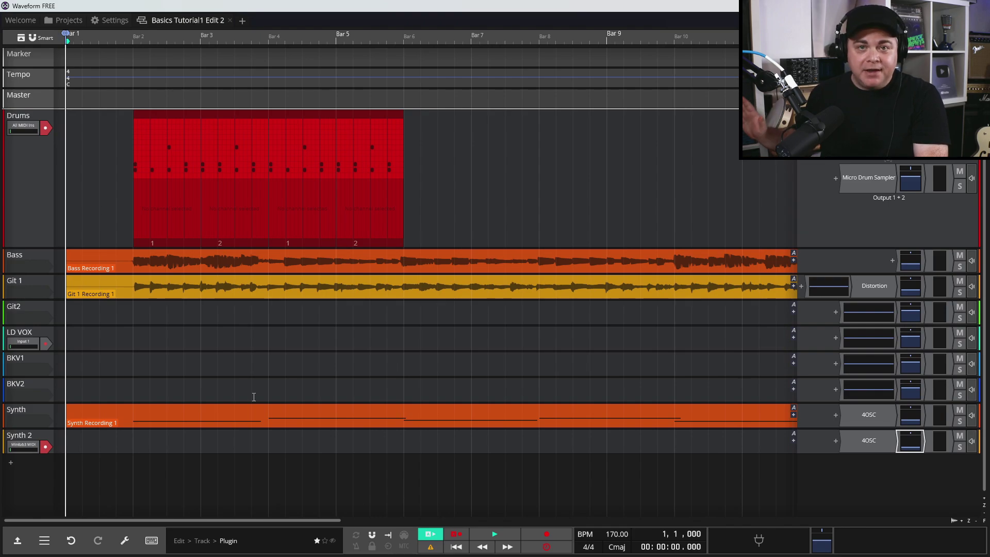
Step: Examine the enabled MIDI devices and the SSL V-MIDI Port 1 output options in the settings, and return to the edit
mouse_move(519, 417)
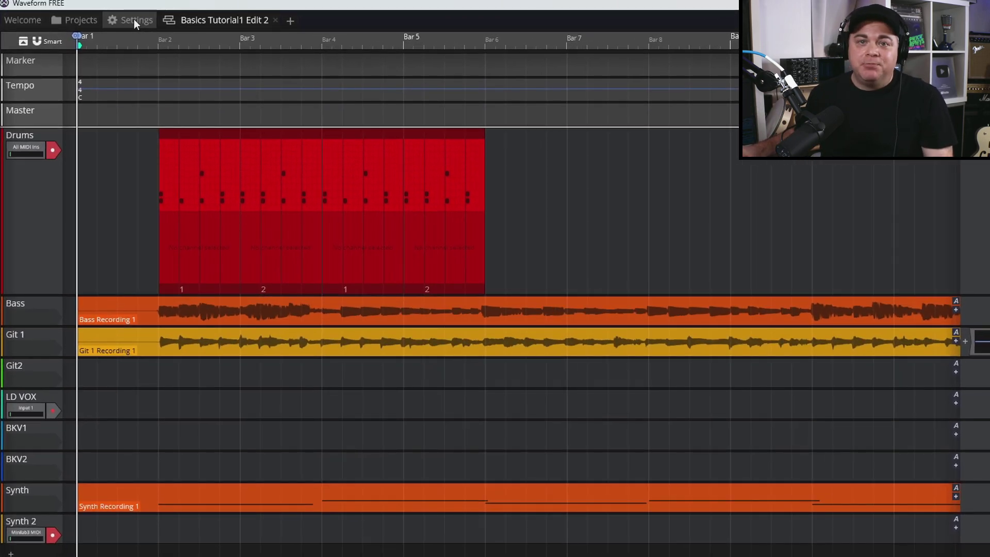
click(134, 21)
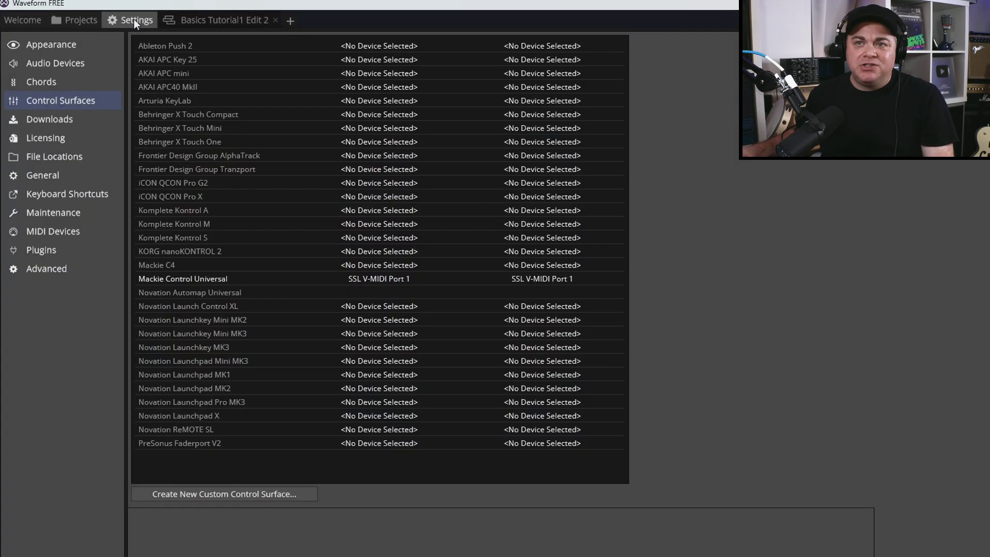
click(51, 231)
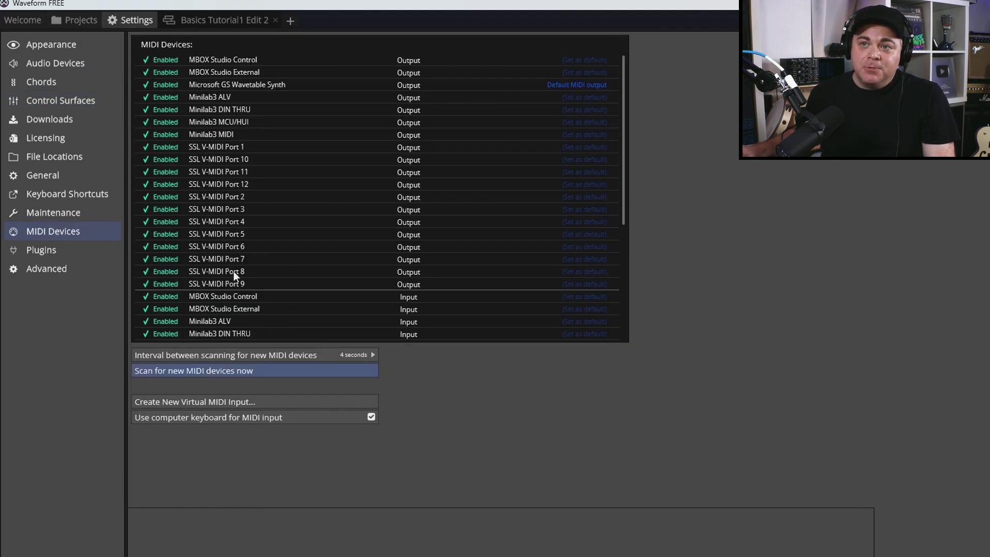
click(163, 148)
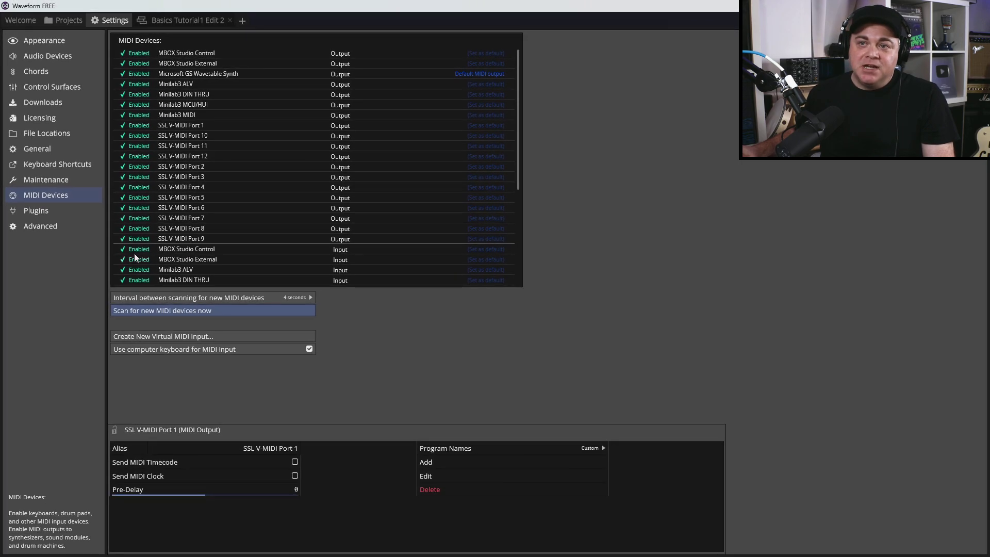
click(181, 19)
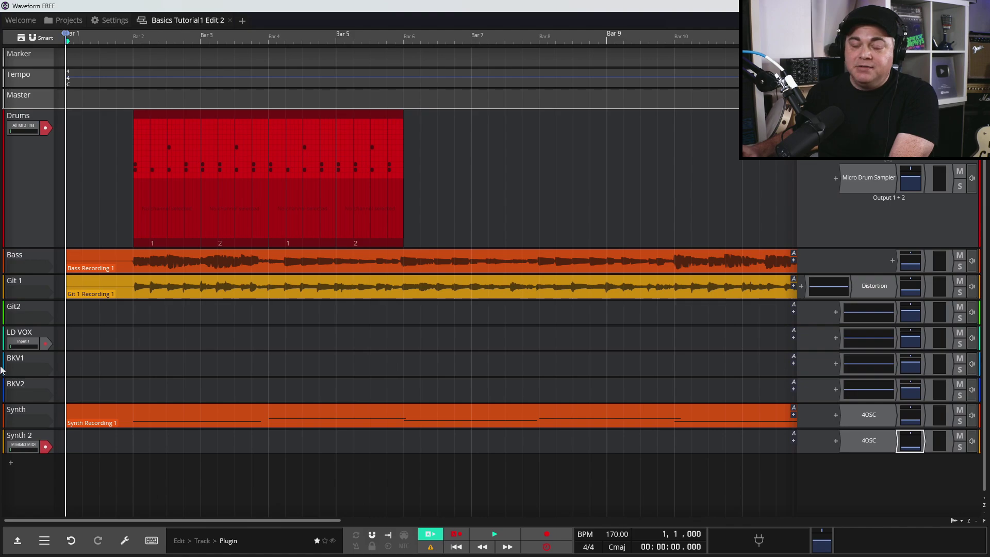
Step: Record a MIDI take on the armed tracks from bar 1 to about bar 10
click(554, 534)
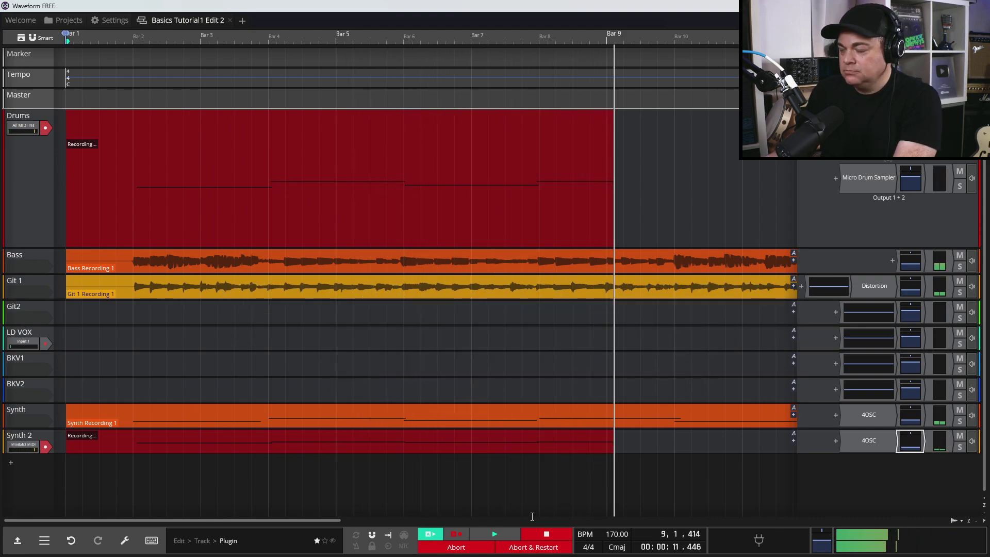
key(space)
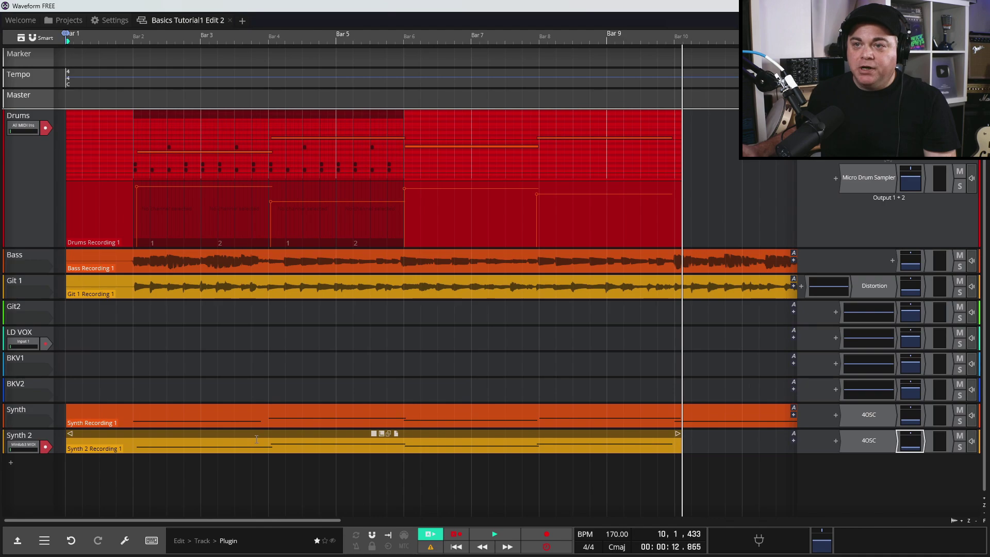
Step: Open the Synth 2 recording for note editing and quantise its note start times to the nearest 1/4 beat
double_click(225, 437)
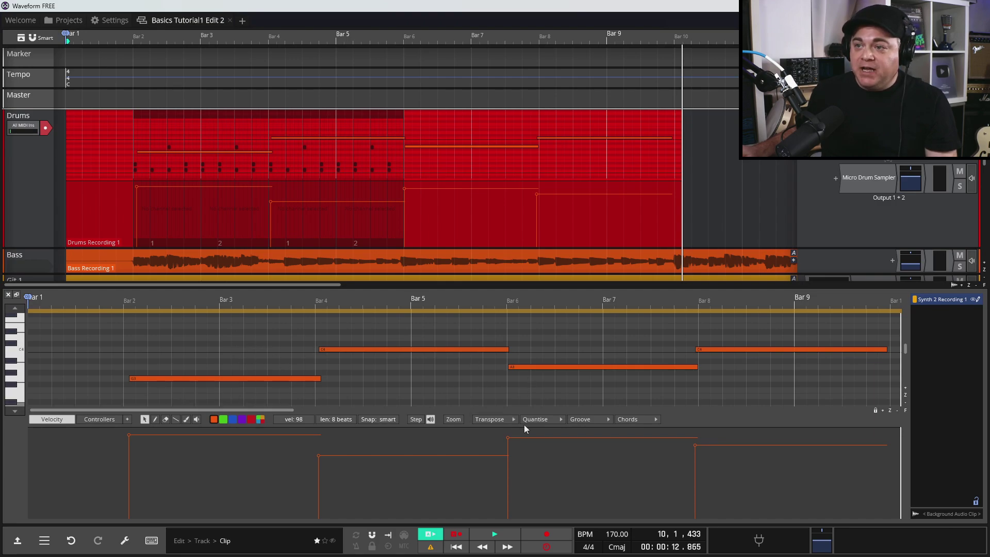
click(546, 420)
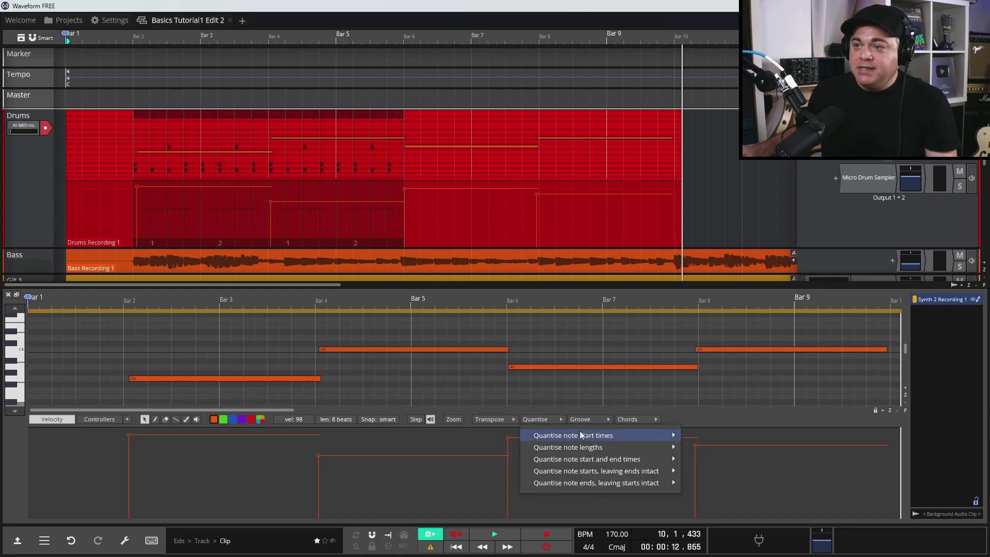
mouse_move(656, 437)
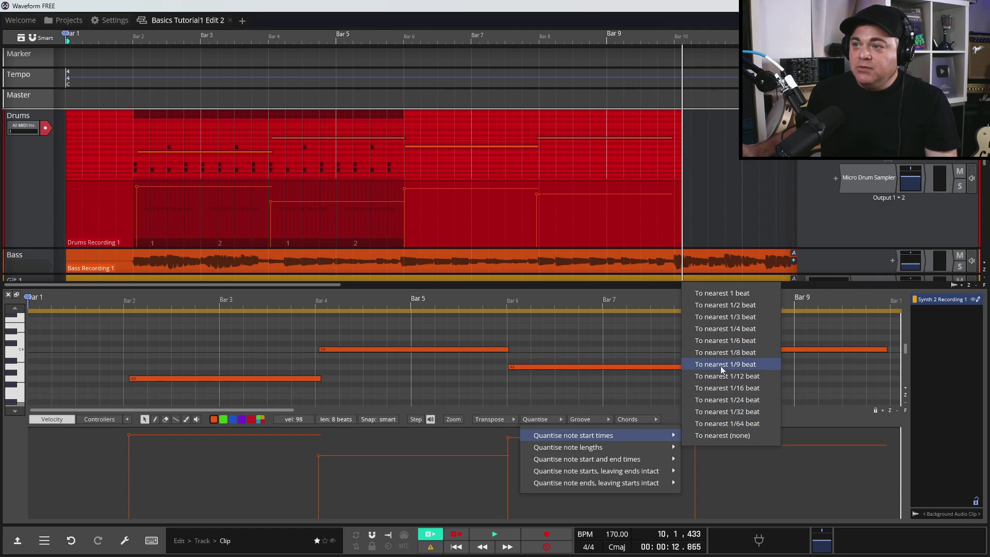
click(743, 329)
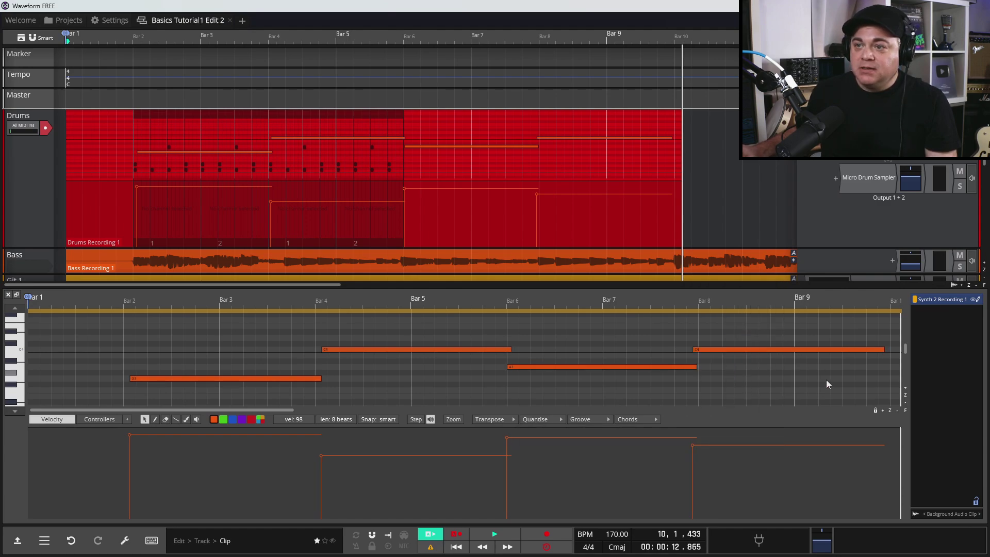
Step: Move the second note to the start of bar 4 and the fourth to bar 8, and toggle the velocity lane off and on
click(336, 349)
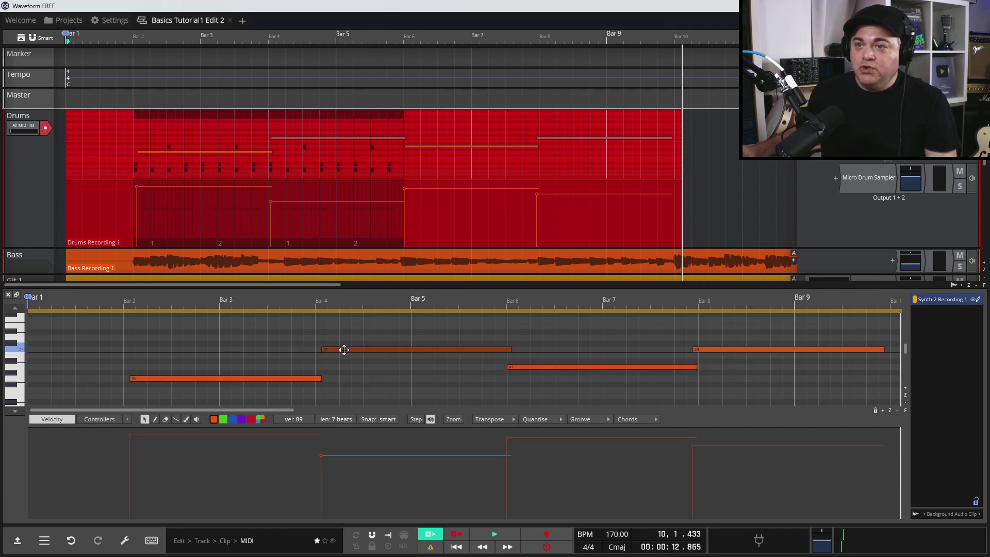
click(721, 348)
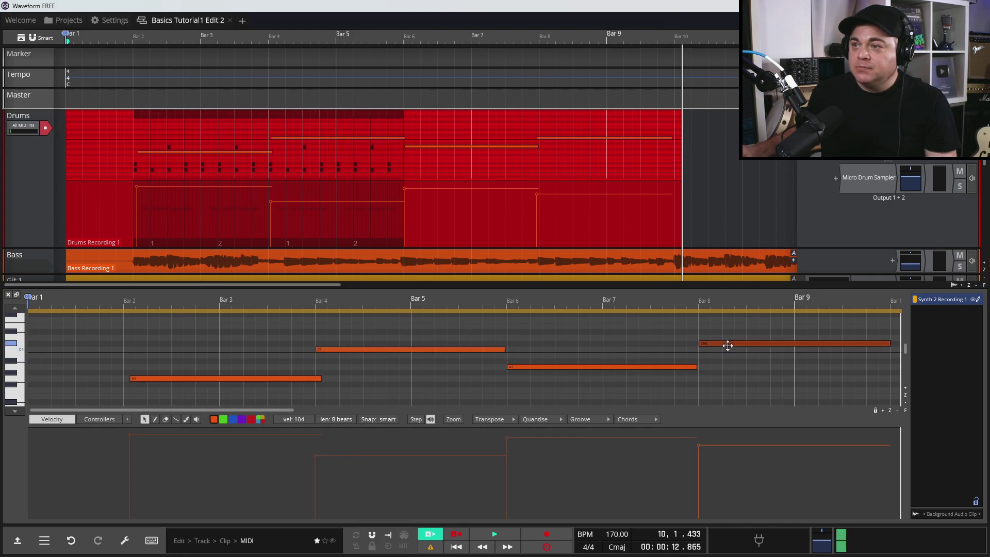
drag(62, 415, 62, 515)
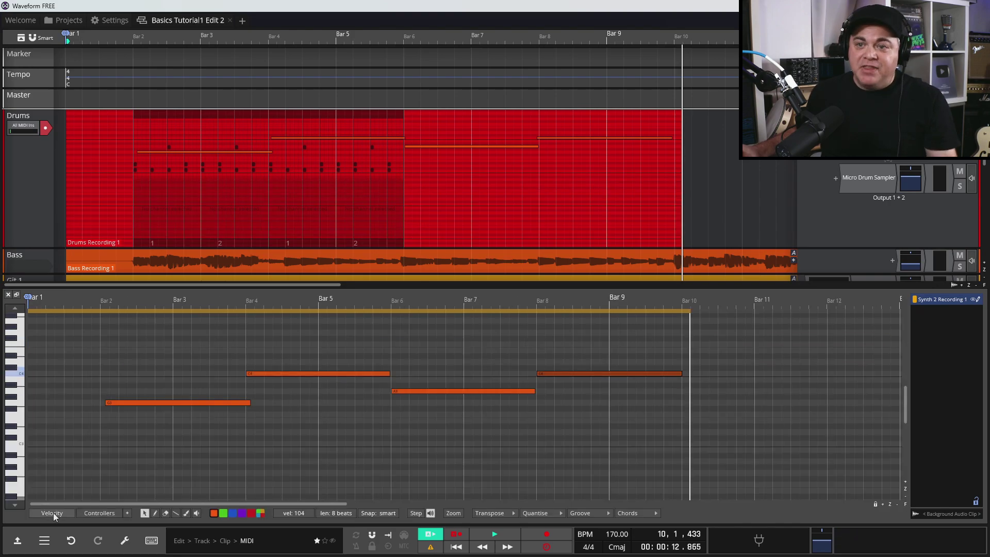
click(53, 513)
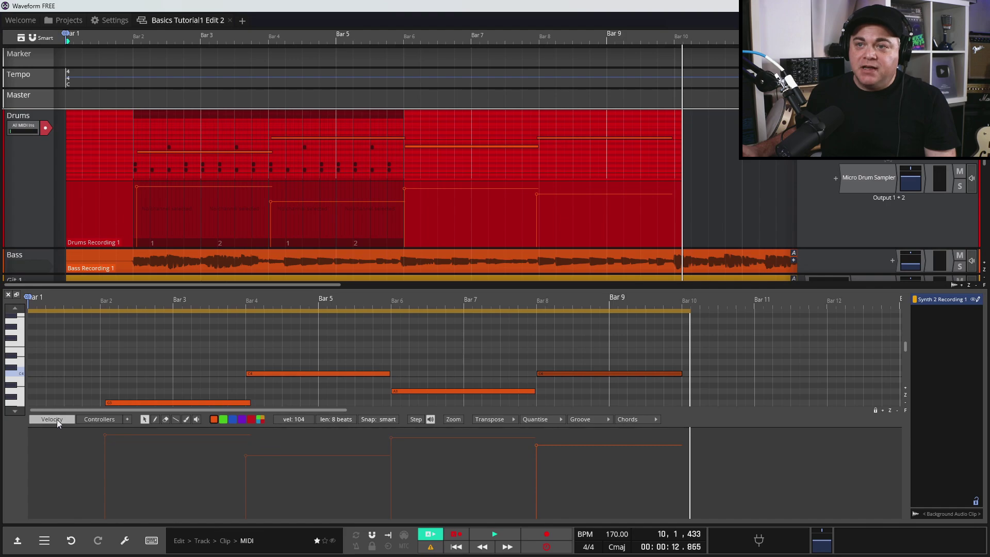